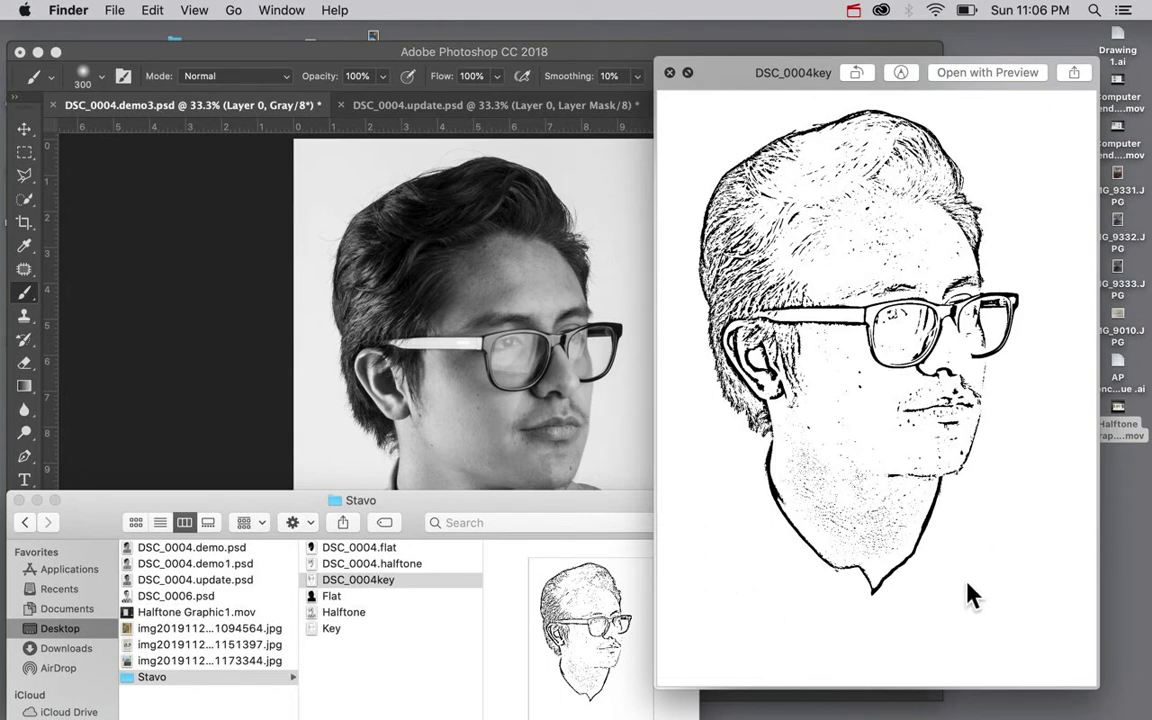
Switch to Photoshop and look at the DSC_0004.update.psd document
left_click(617, 313)
left_click(445, 106)
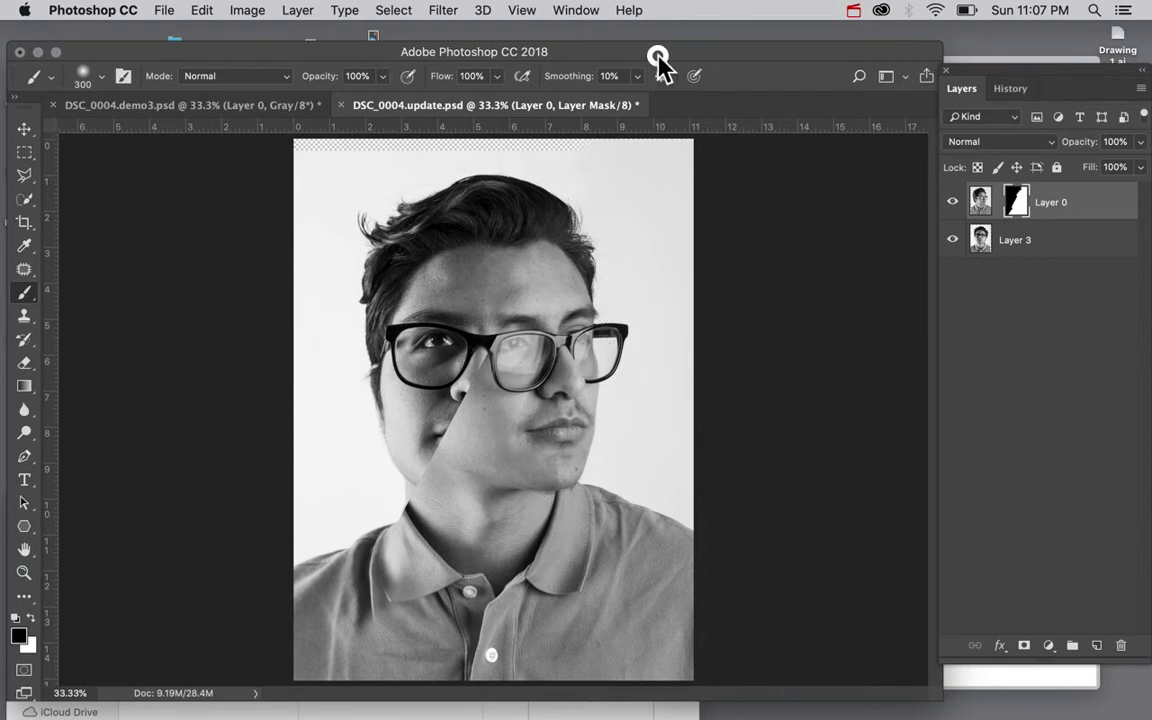
left_click_drag(658, 58, 657, 42)
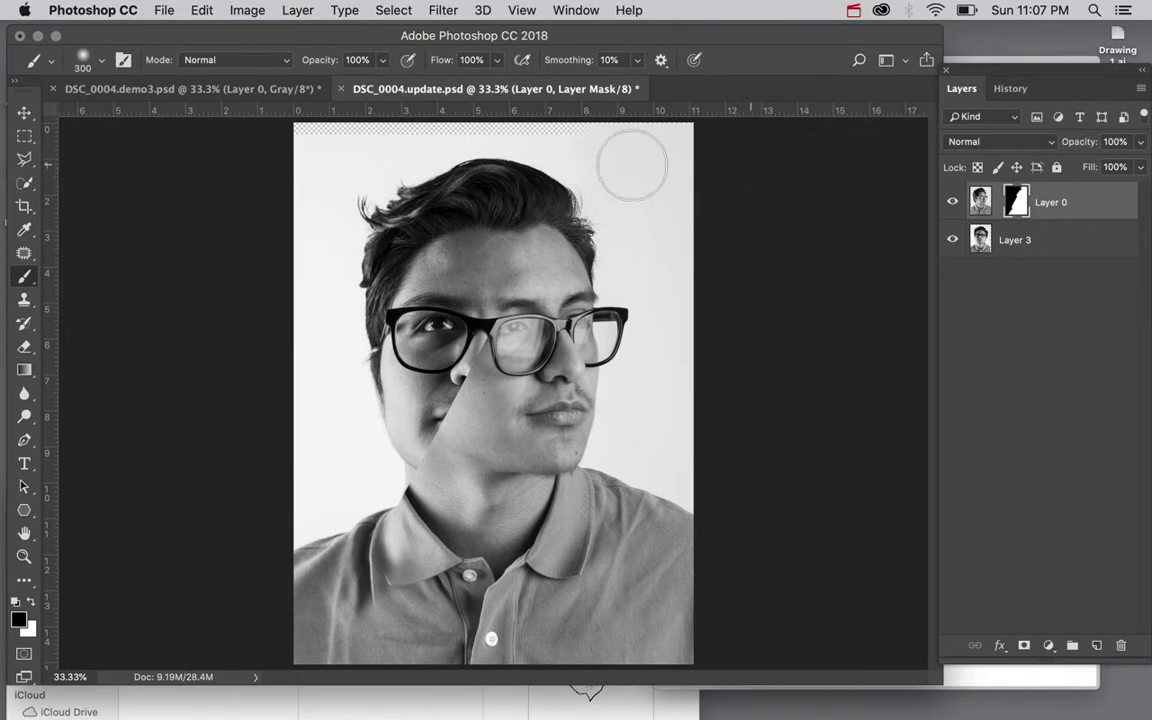
Show DSC_0004.demo3.psd in full-screen mode and duplicate Layer 0
left_click(228, 90)
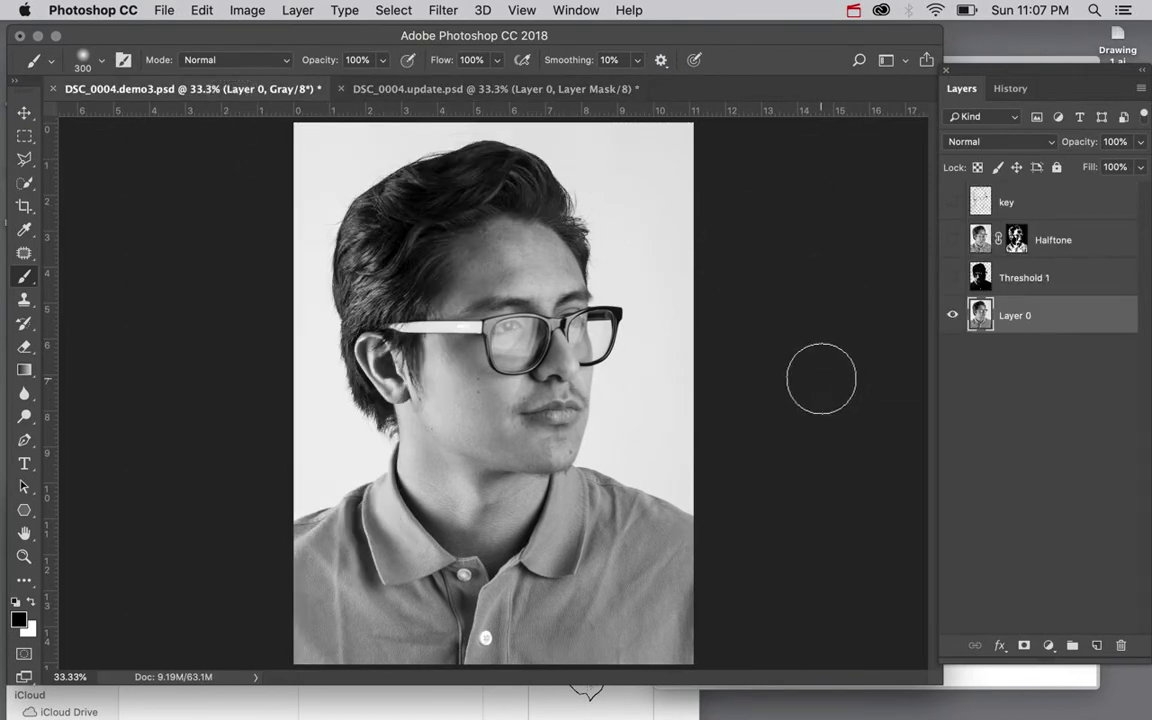
key("f")
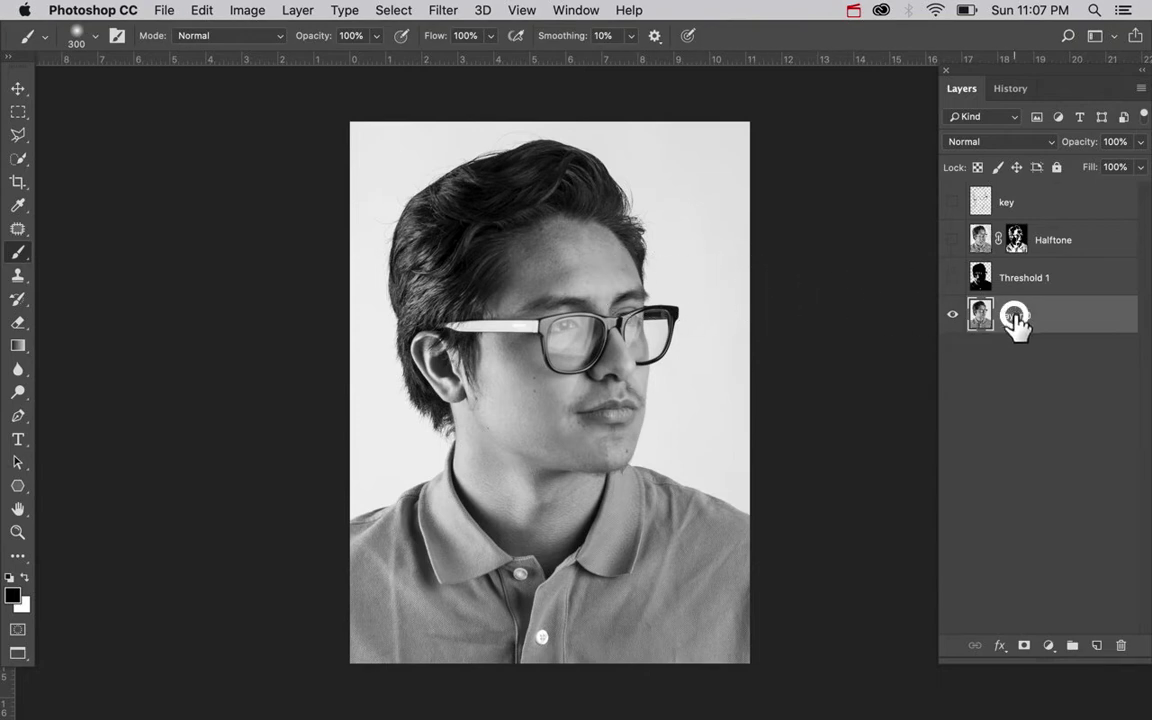
key("super+j")
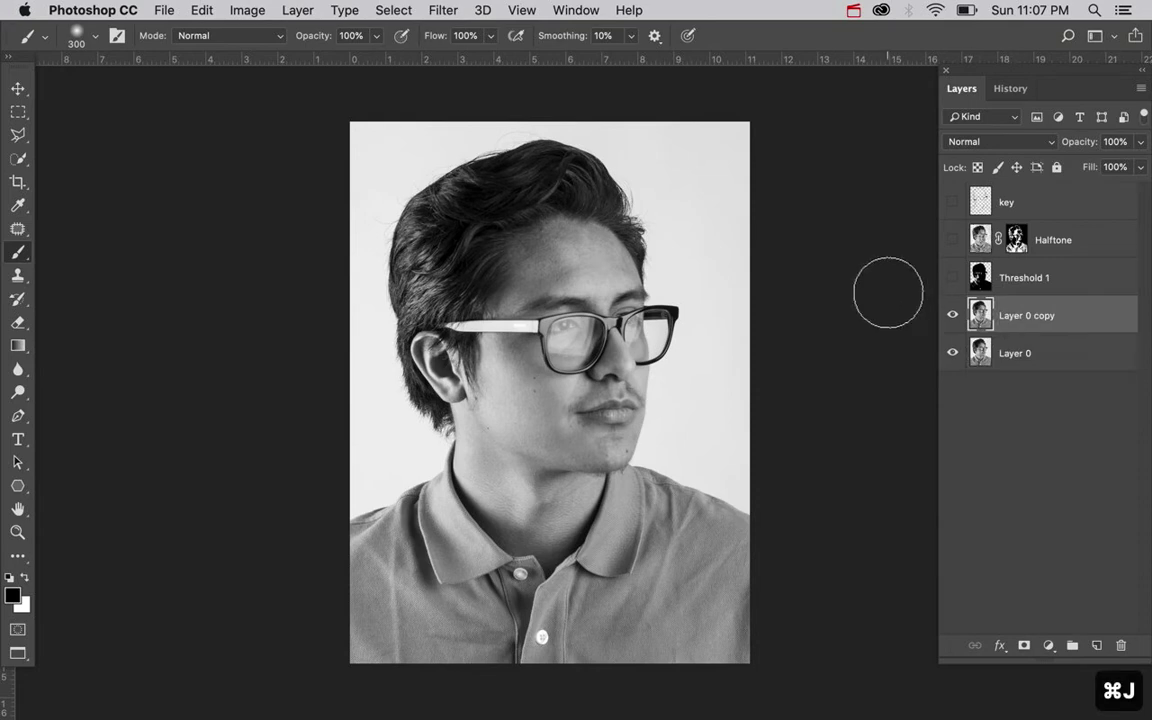
Activate the Quick Selection Tool and reduce its brush size to 400 for selecting the shirt
left_click(22, 160)
left_click(21, 163)
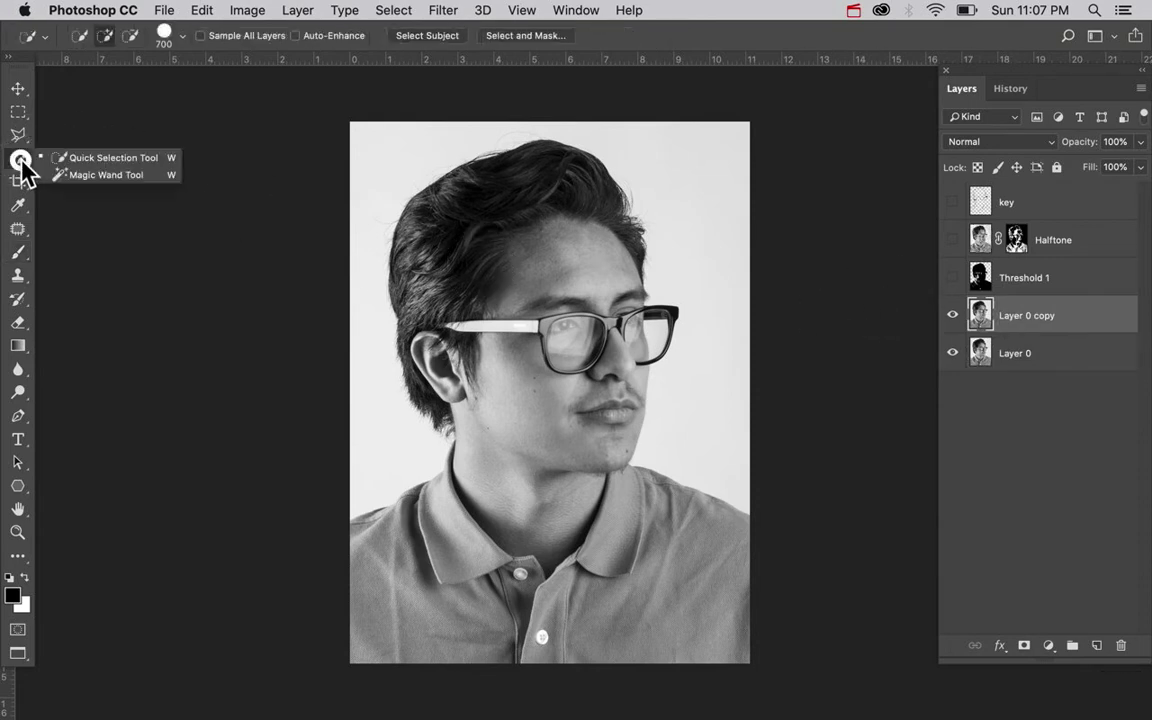
mouse_move(22, 162)
left_mouse_down()
mouse_move(21, 145)
mouse_move(78, 170)
mouse_move(164, 162)
left_mouse_up()
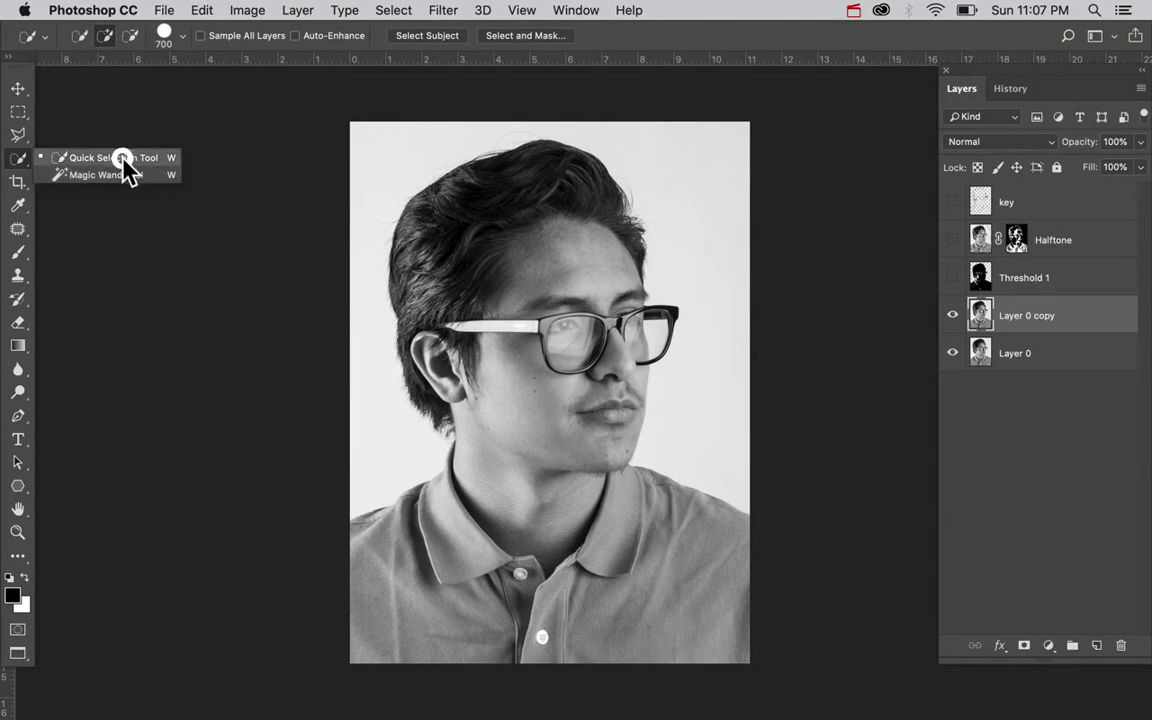
left_click(122, 160)
key("super+equal")
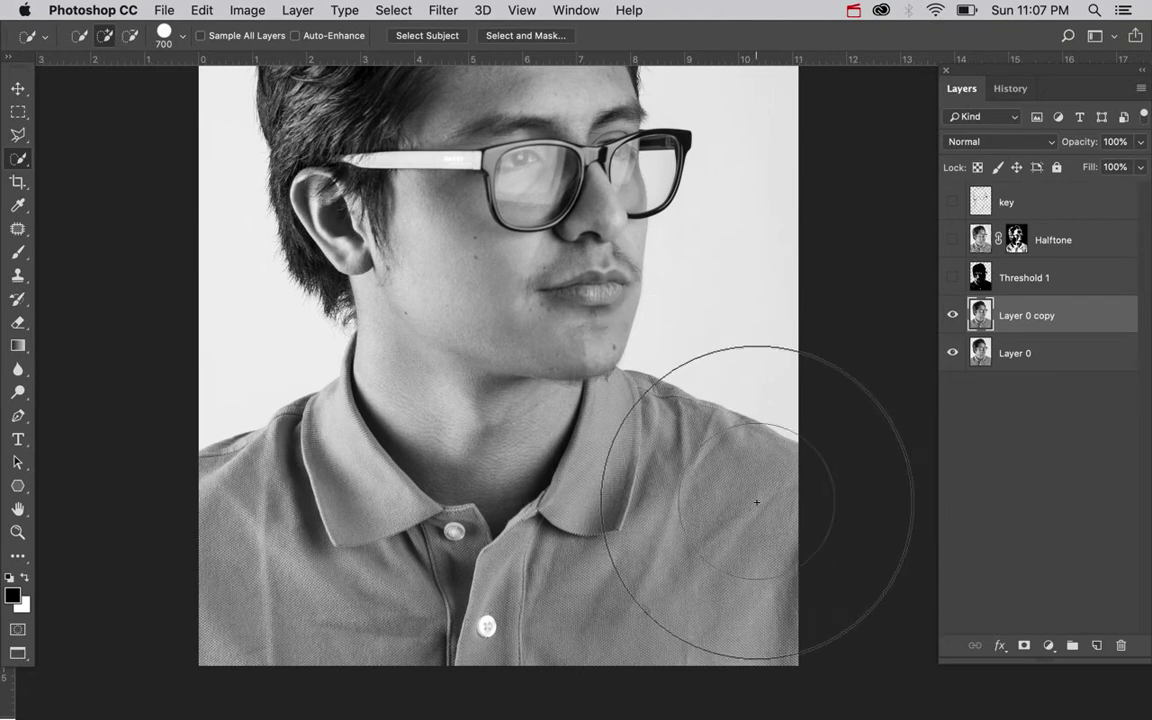
key("bracketleft")
key("bracketleft")
key("bracketleft")
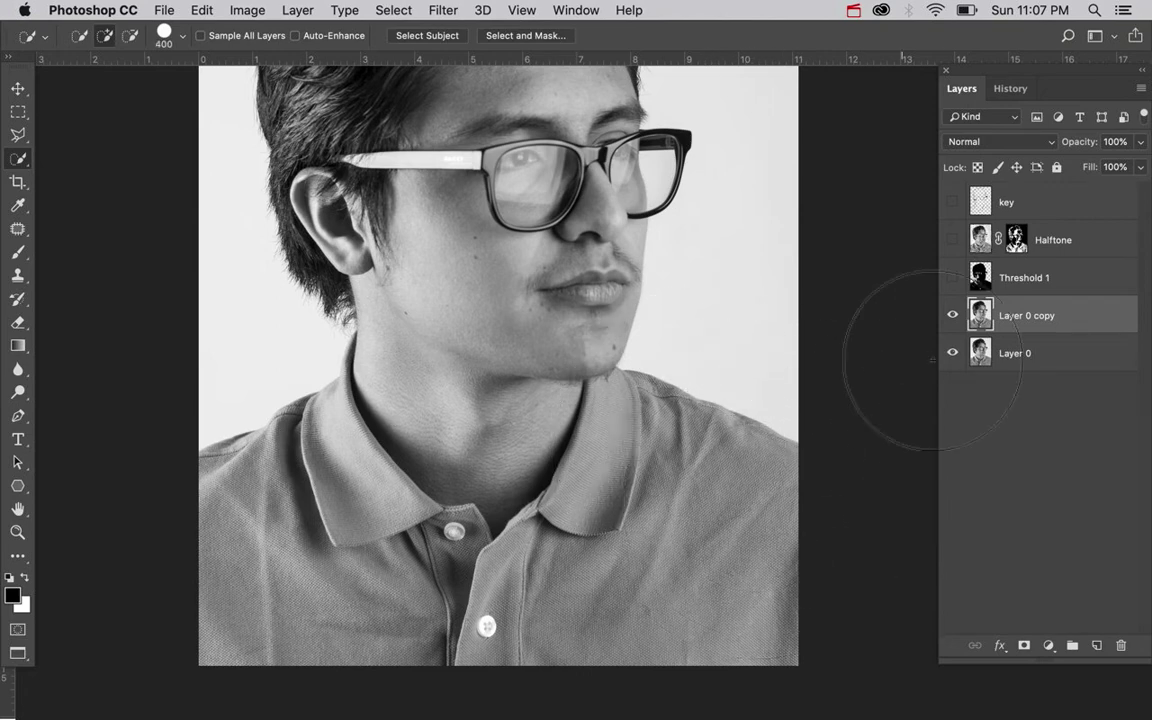
View the key layer on its own to examine its line art, and restore the display of both photo layers
left_click(952, 204)
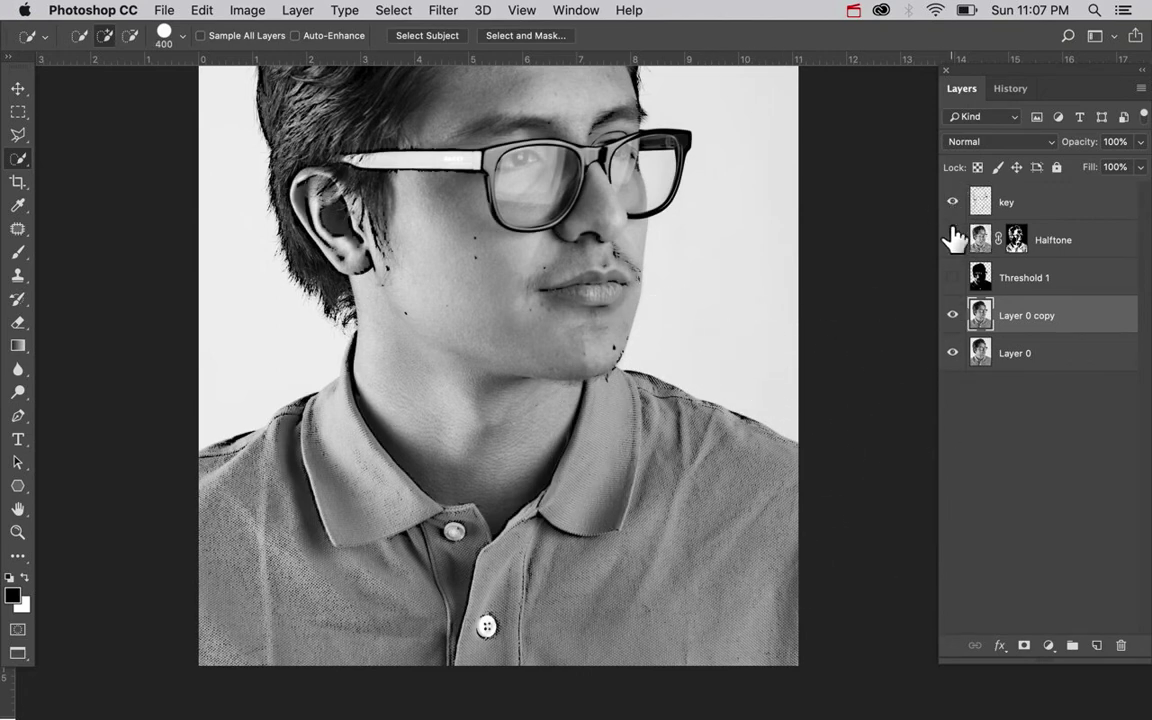
left_click_drag(950, 322, 951, 358)
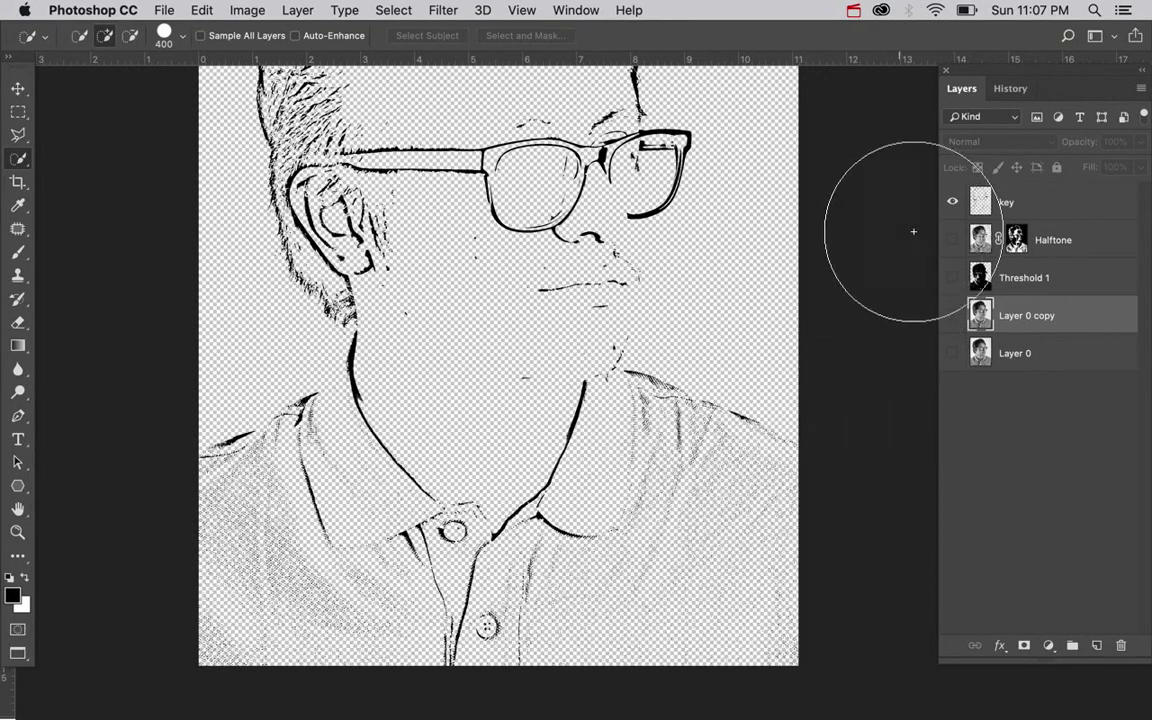
left_click(952, 318)
left_click(952, 204)
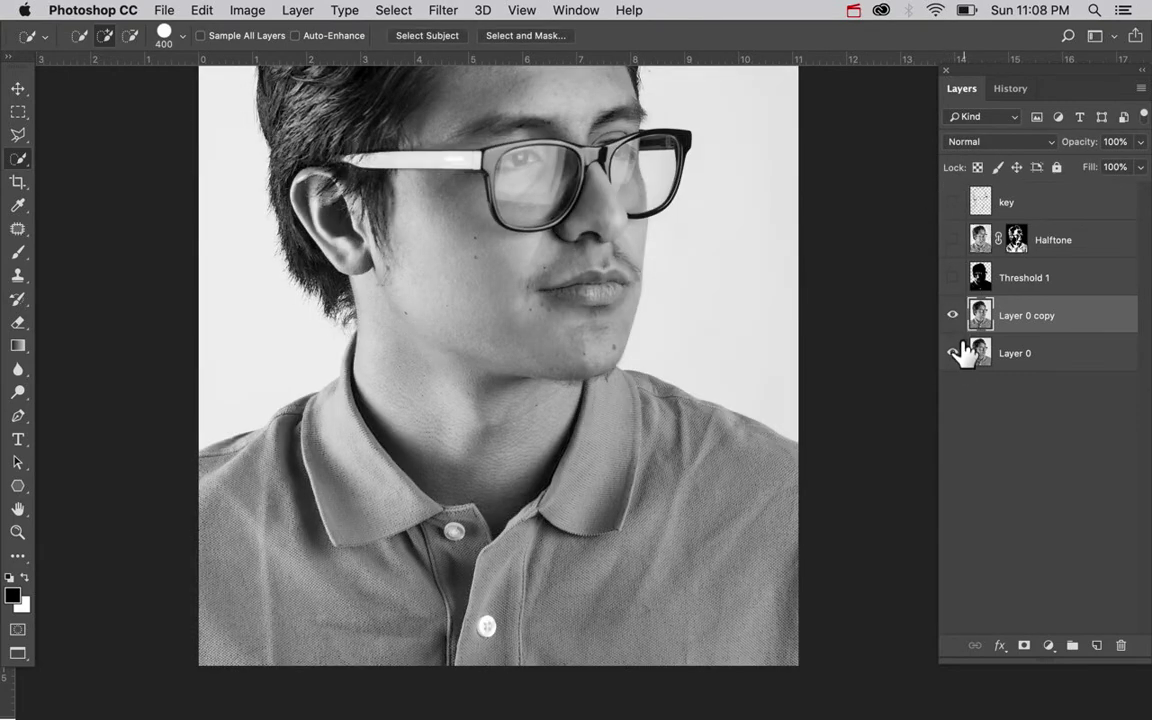
left_click(953, 353)
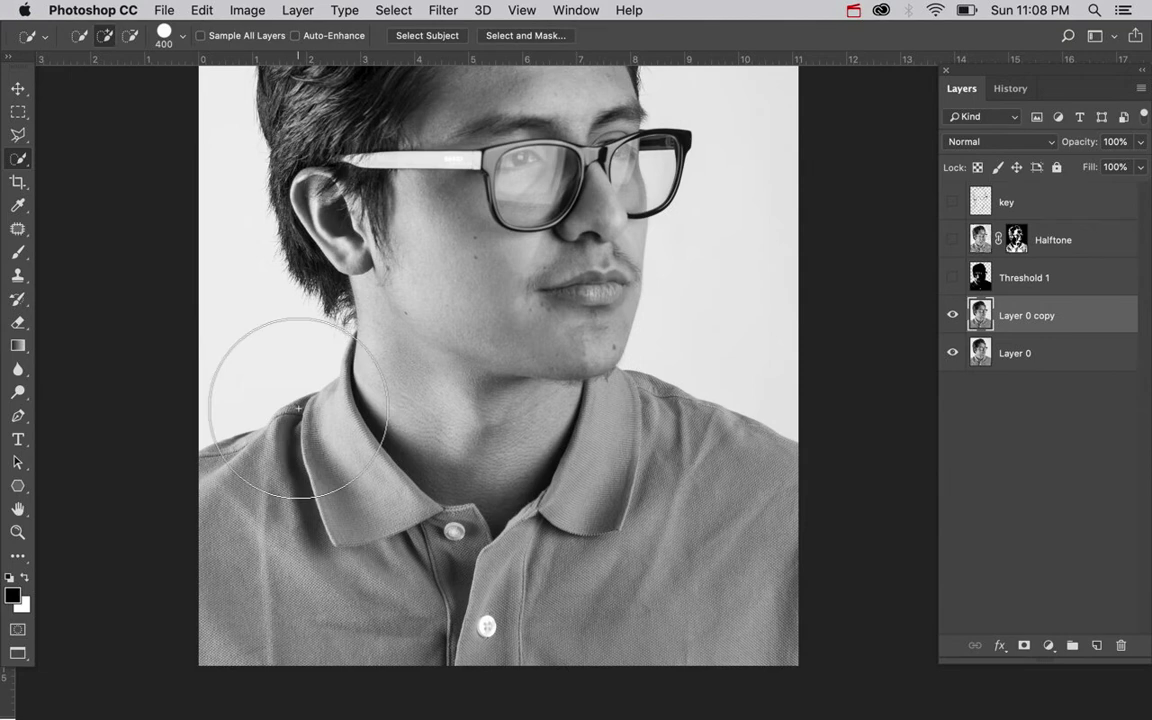
Quick-select the shirt's shoulder area beside the collar below the ear on Layer 0 copy
key("super+minus")
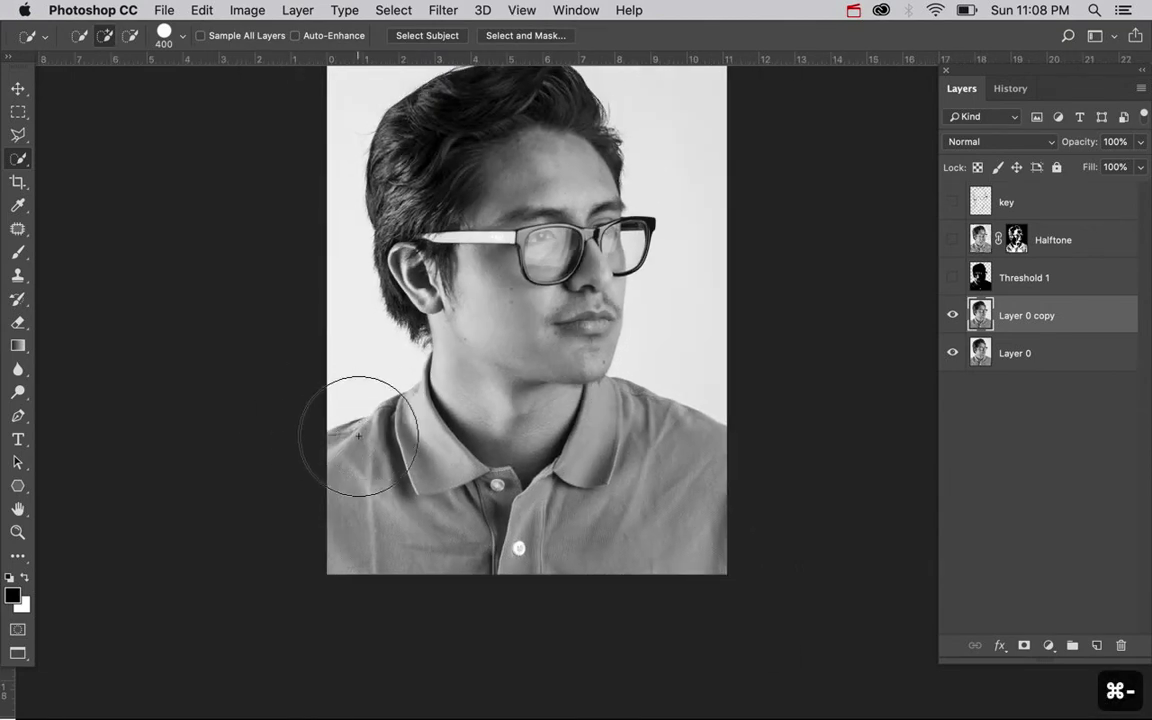
left_click(363, 476)
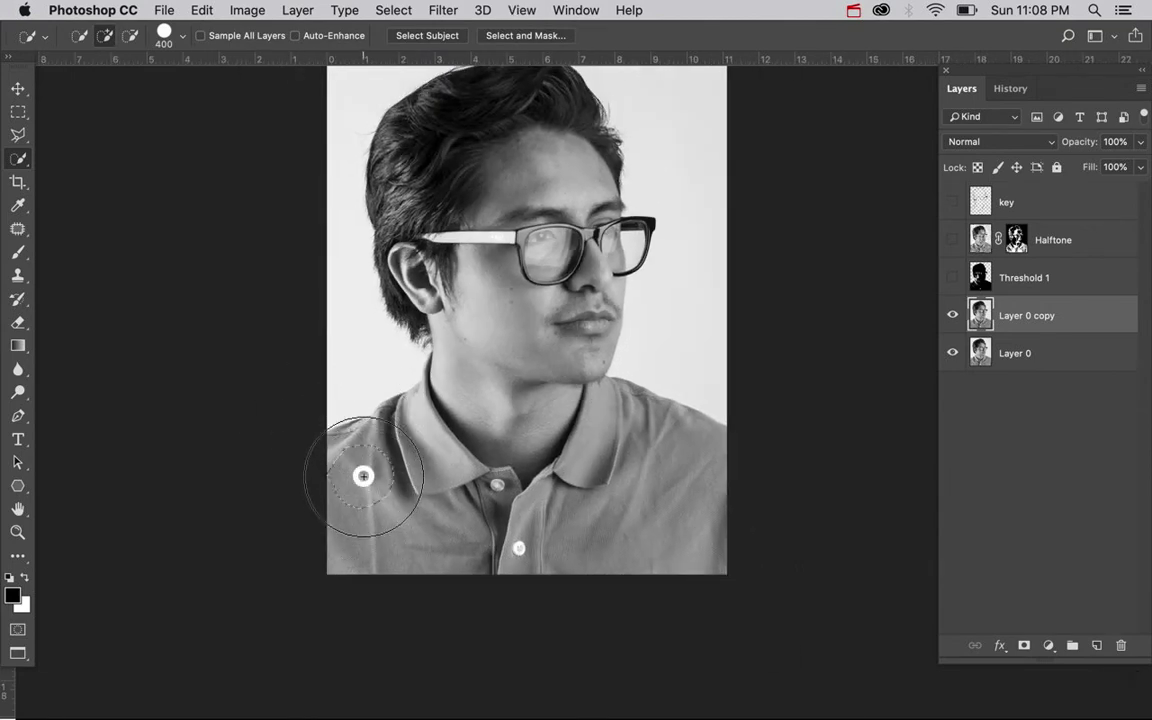
key("super+equal")
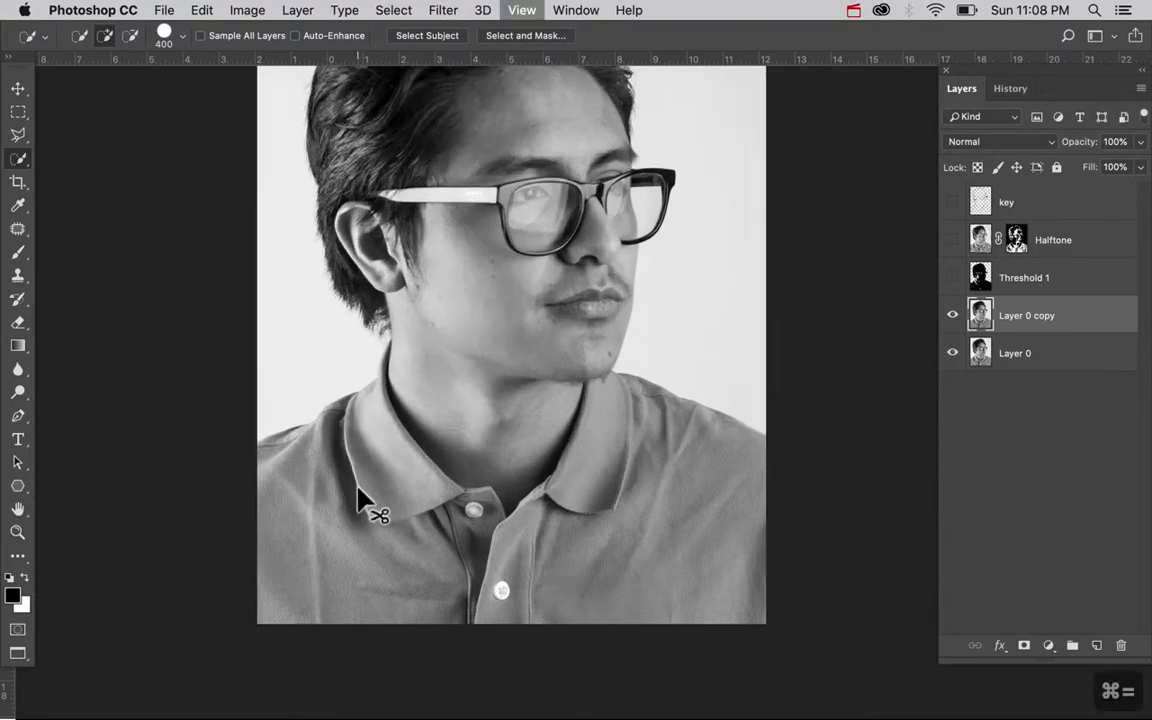
scroll(357, 487, "left", 5)
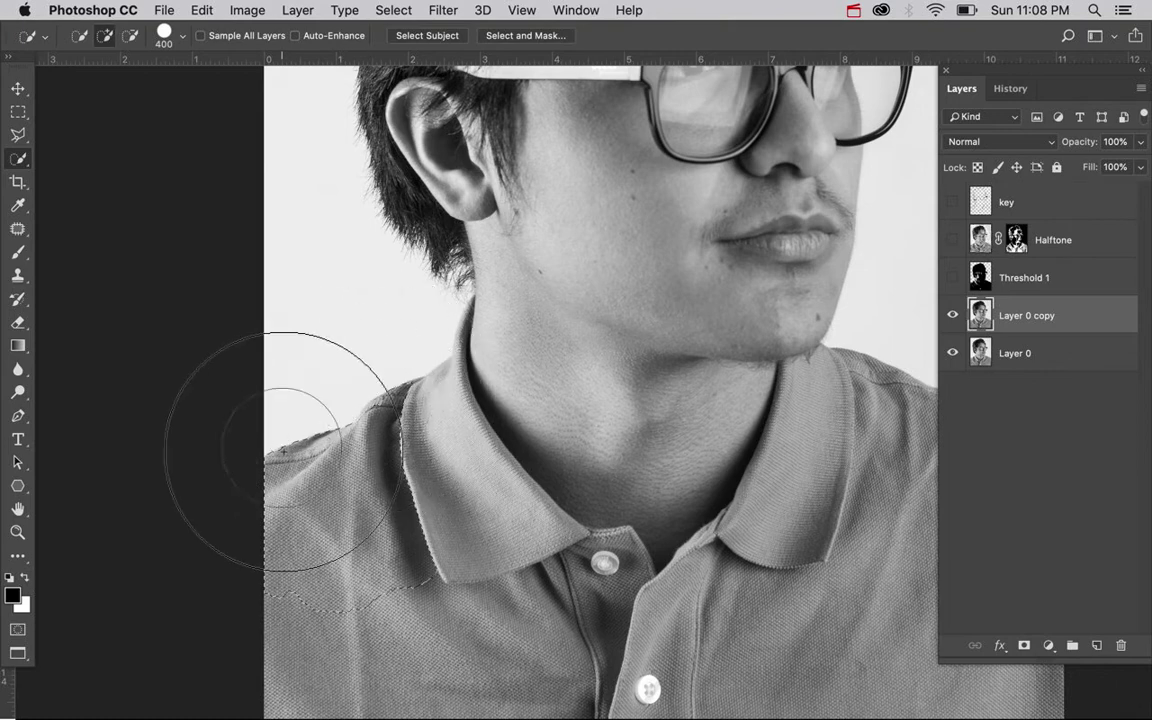
Extend the selection over both collar sides and the rest of the shirt with a 200 px Quick Selection brush
key("bracketleft")
key("bracketleft")
key("bracketleft")
key("bracketleft")
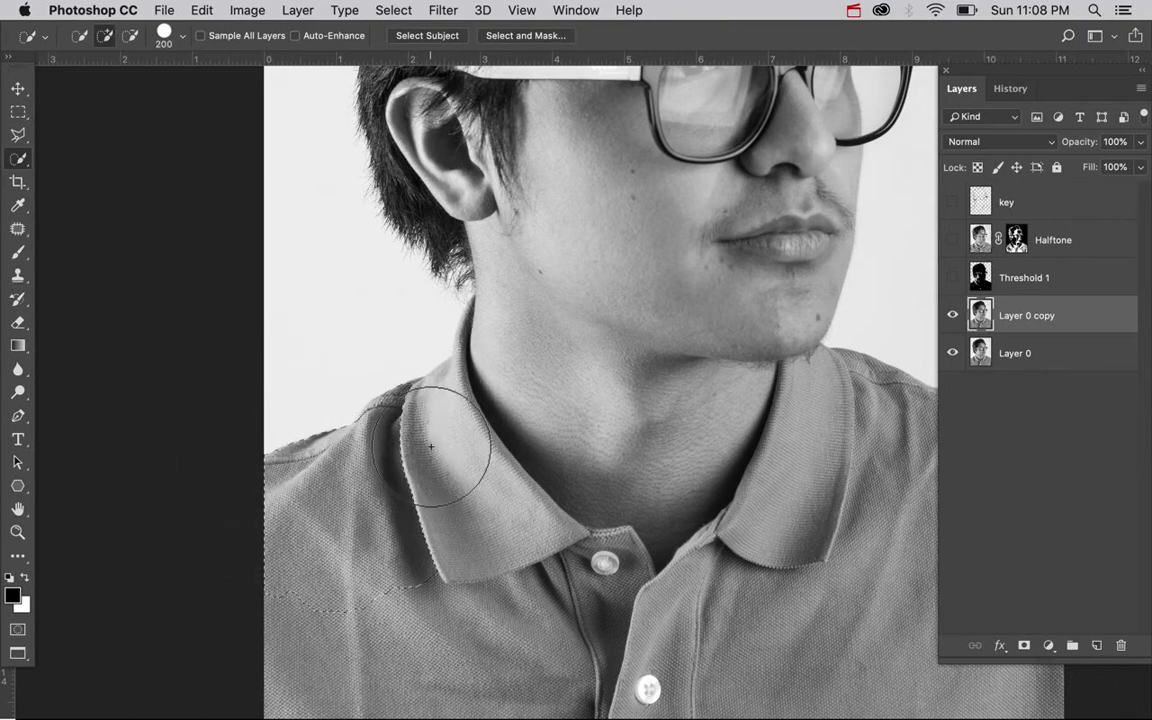
mouse_move(440, 422)
left_mouse_down()
mouse_move(429, 416)
mouse_move(452, 497)
mouse_move(491, 548)
mouse_move(568, 594)
mouse_move(720, 612)
mouse_move(792, 560)
left_mouse_up()
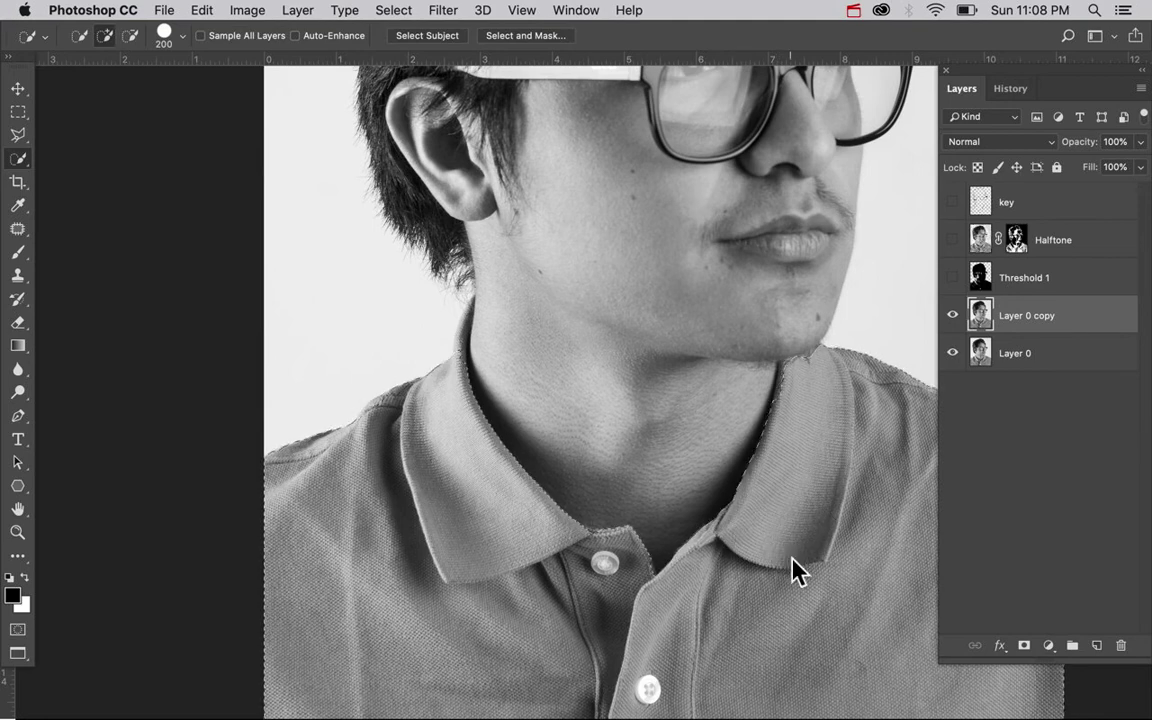
scroll(792, 555, "down", 3)
scroll(792, 555, "right", 5)
mouse_move(765, 378)
left_mouse_down()
mouse_move(715, 316)
mouse_move(735, 329)
left_mouse_up()
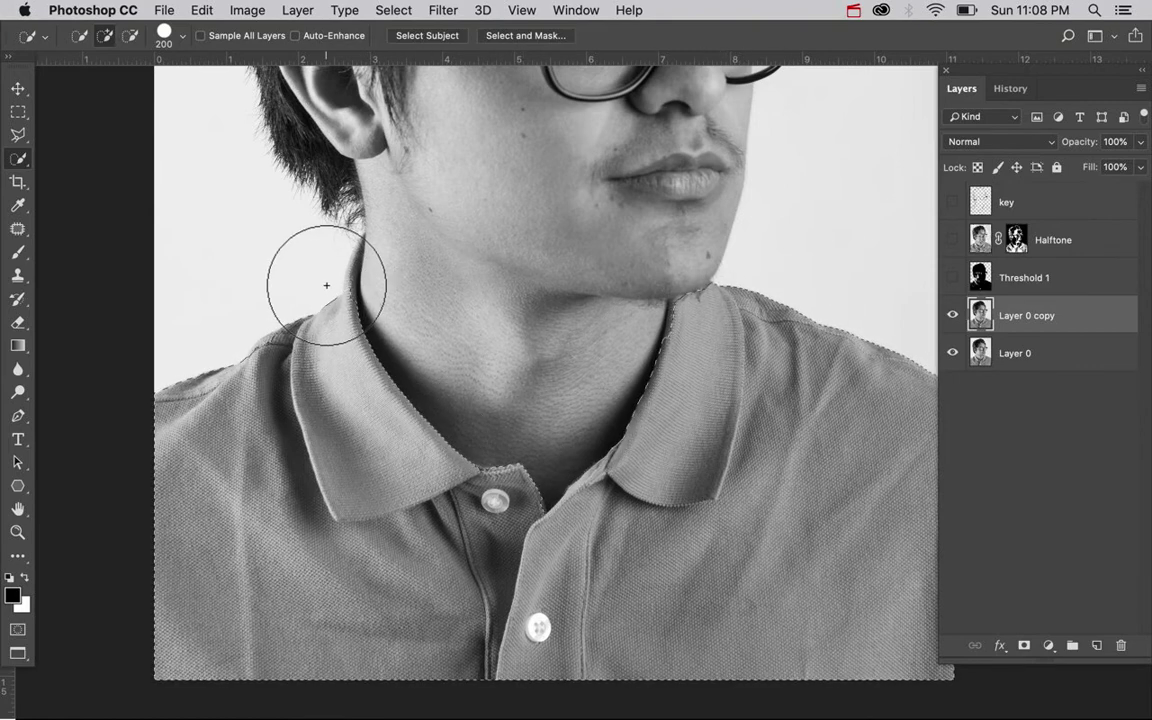
Add the collar's upper edge behind the neck to the selection with an 80 px Quick Selection brush
key("super+equal")
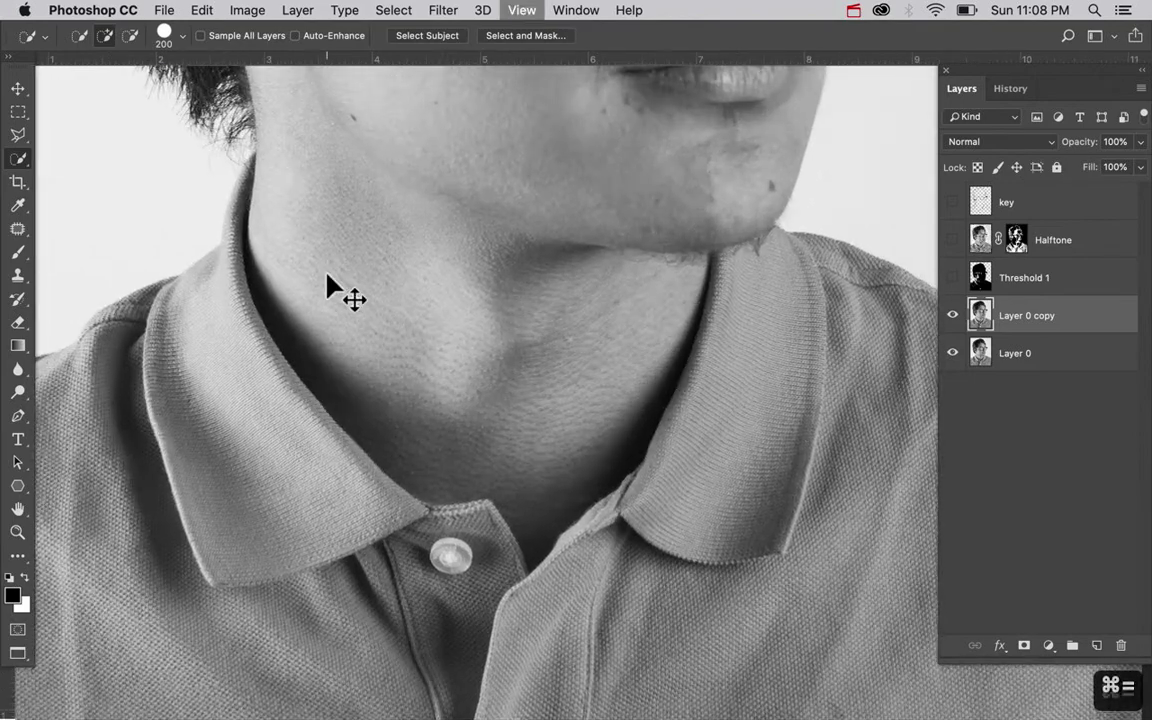
key("super+equal")
scroll(326, 274, "left", 10)
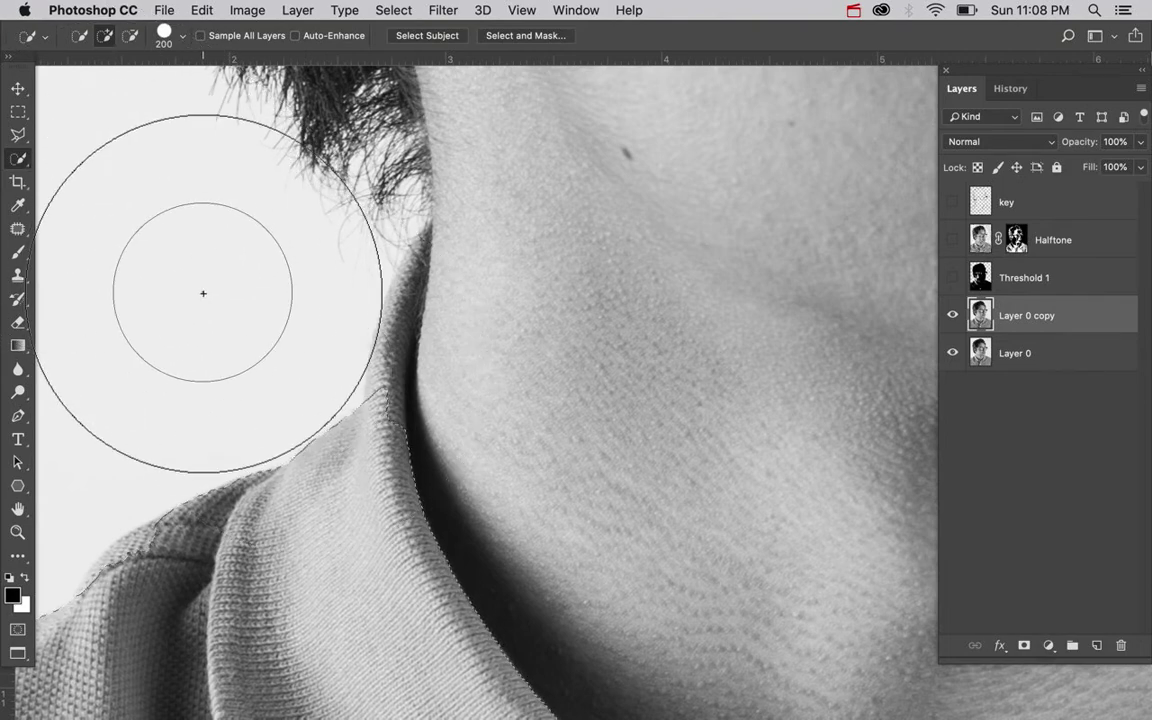
key("bracketleft")
key("bracketleft")
key("bracketright")
key("bracketright")
key("bracketleft")
key("bracketleft")
key("bracketleft")
key("bracketright")
key("bracketright")
key("bracketright")
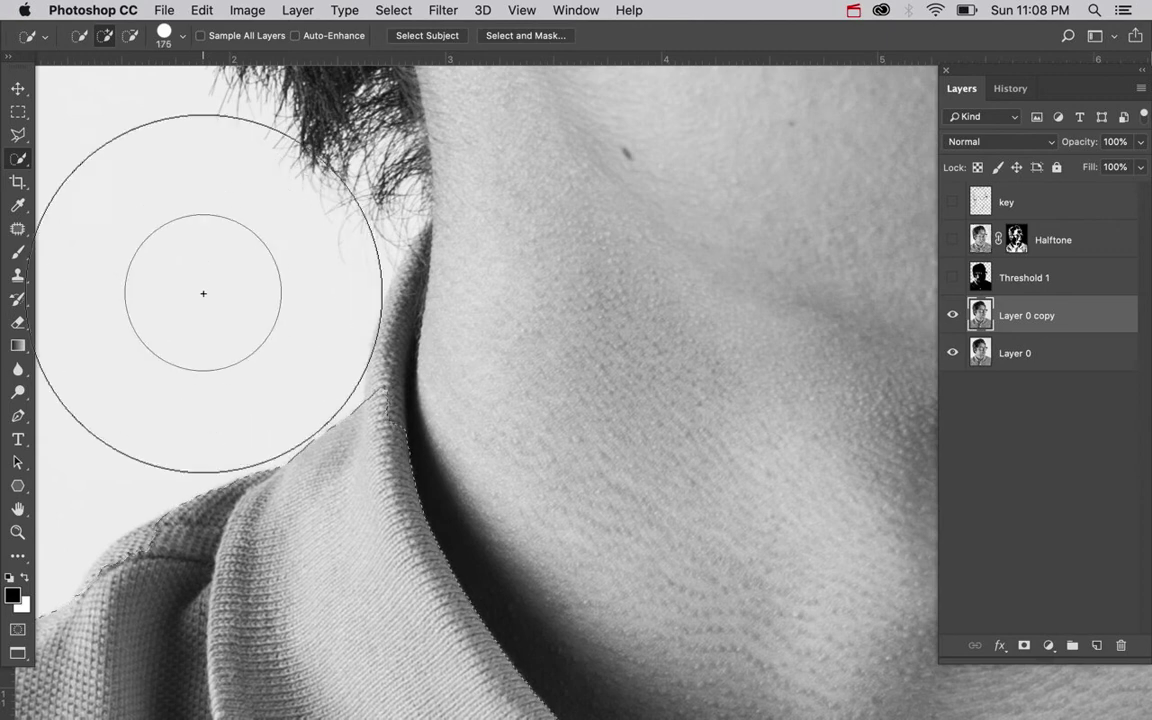
key("bracketleft")
key("bracketleft")
key("bracketleft")
key("bracketleft")
key("bracketleft")
key("bracketleft")
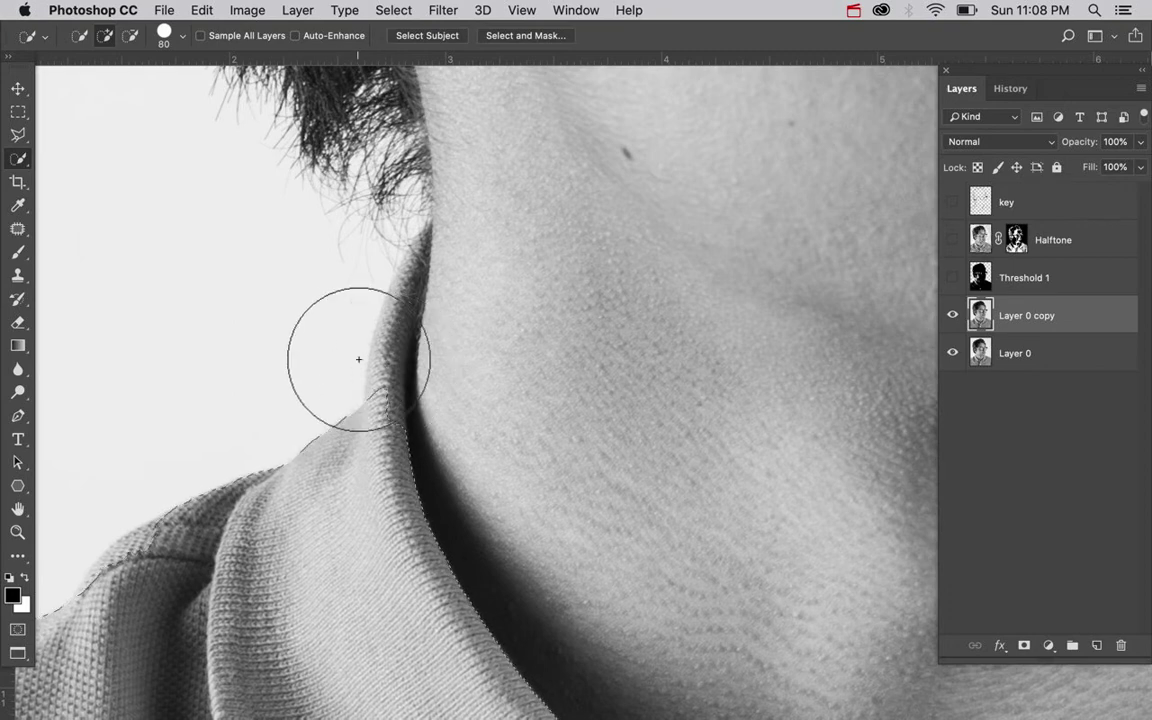
mouse_move(361, 355)
left_mouse_down()
mouse_move(362, 365)
mouse_move(374, 298)
left_mouse_up()
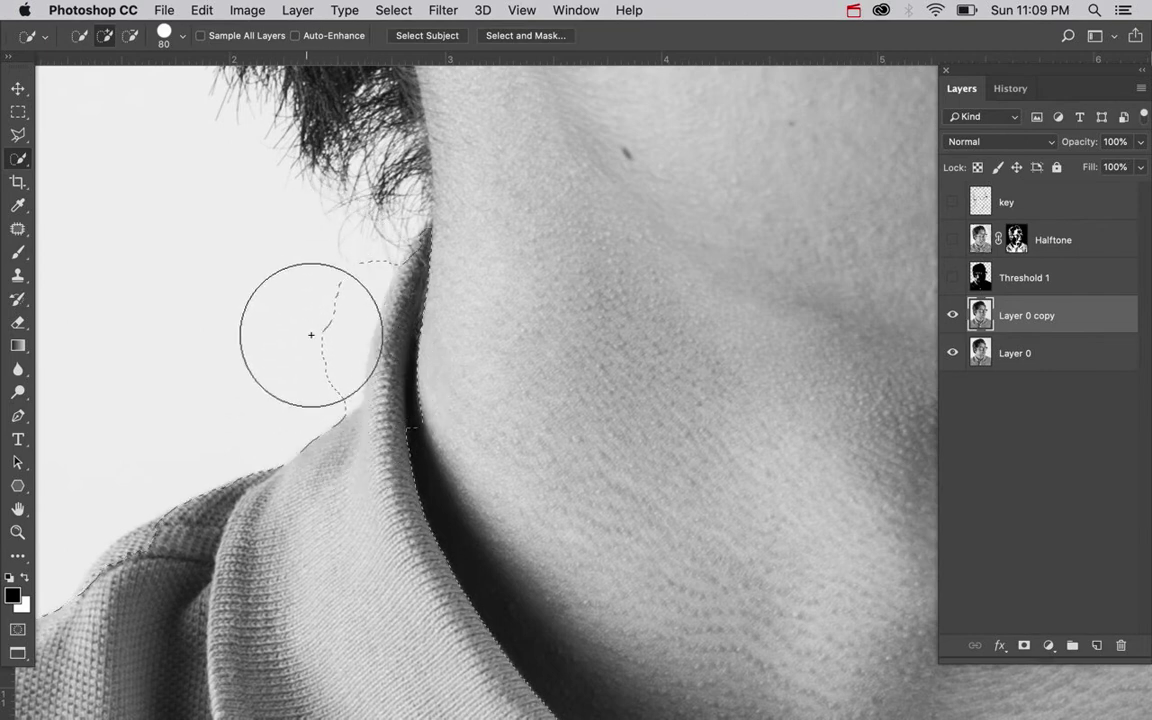
mouse_move(316, 302)
left_mouse_down()
mouse_move(305, 389)
mouse_move(302, 353)
left_mouse_up()
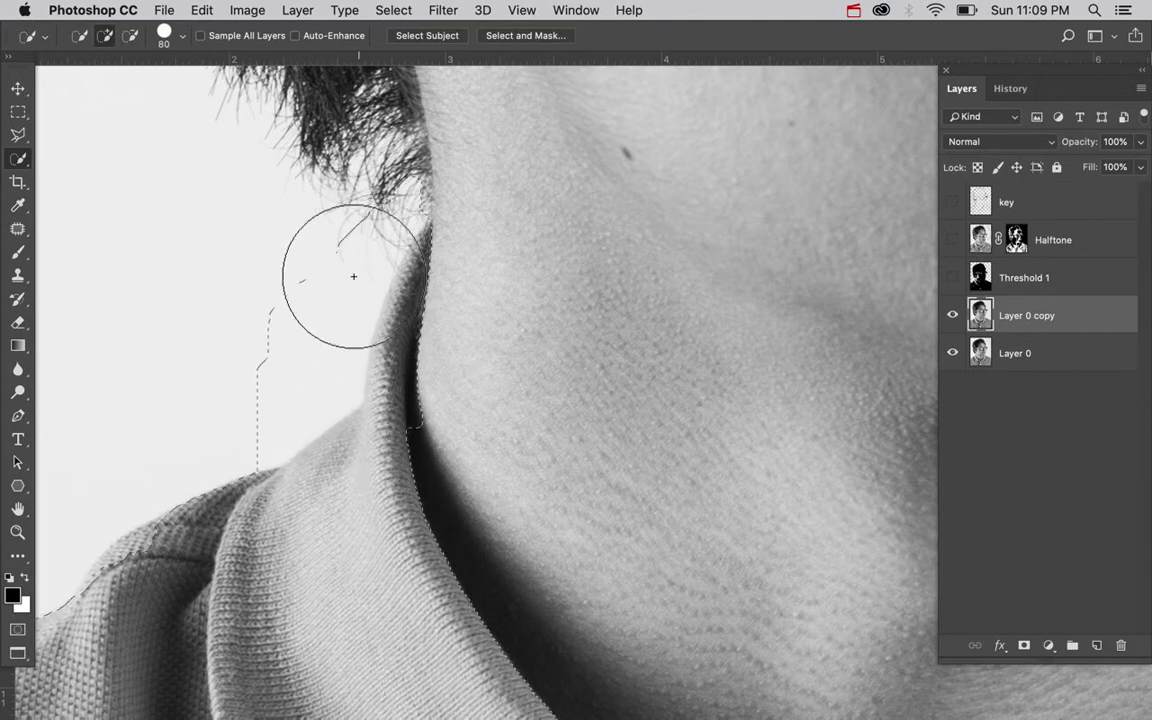
left_click_drag(353, 276, 330, 321)
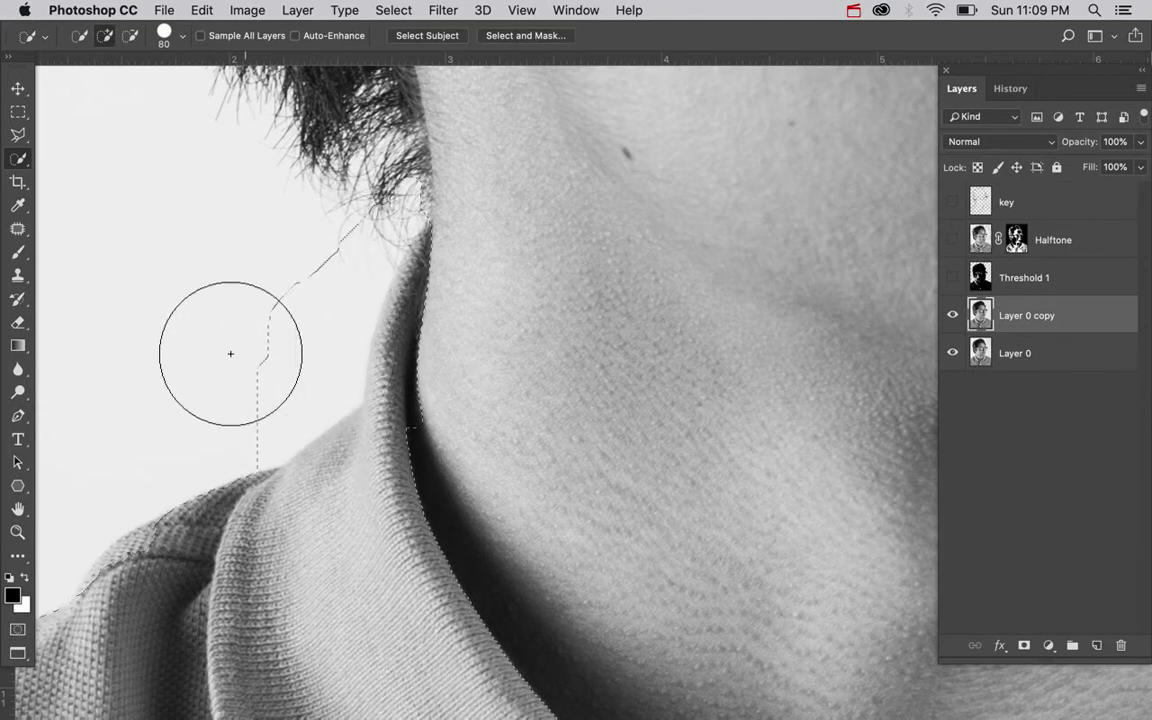
Subtract the excess background beside the collar and the neck shadow from the shirt selection
key("alt")
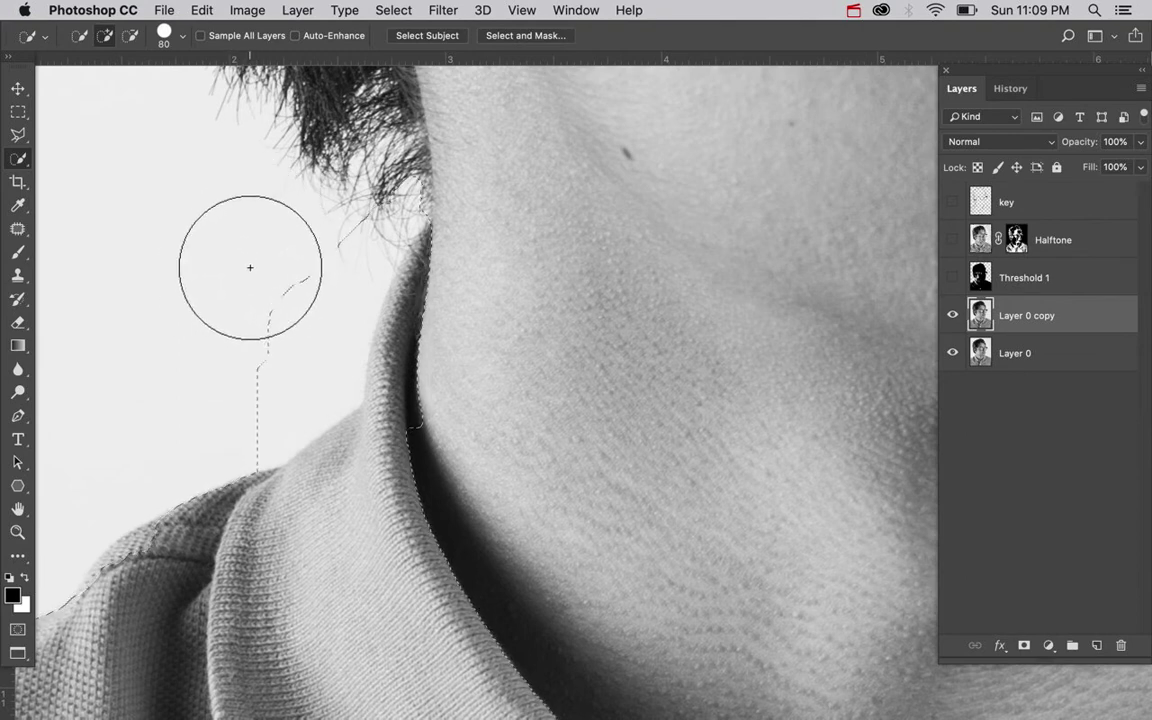
key("alt")
mouse_move(260, 267)
left_mouse_down()
mouse_move(270, 262)
mouse_move(270, 283)
mouse_move(244, 411)
mouse_move(345, 218)
mouse_move(290, 405)
mouse_move(352, 258)
mouse_move(327, 334)
mouse_move(328, 388)
left_mouse_up()
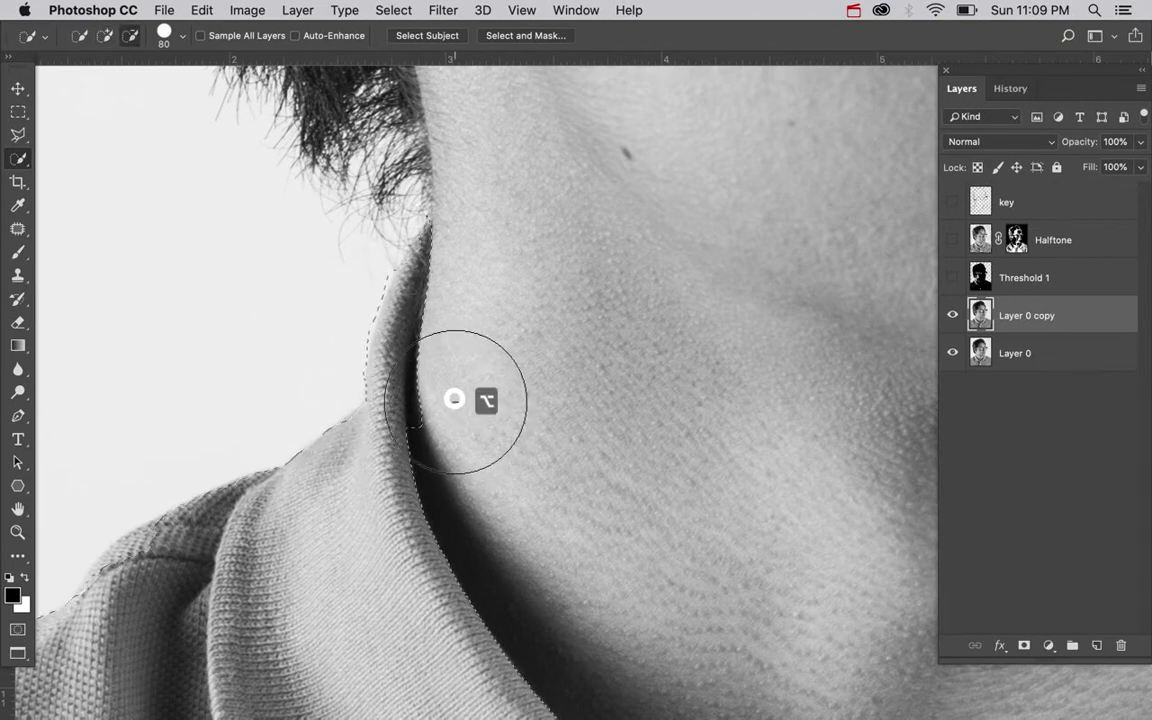
mouse_move(458, 406)
left_mouse_down()
mouse_move(458, 347)
mouse_move(445, 378)
left_mouse_up()
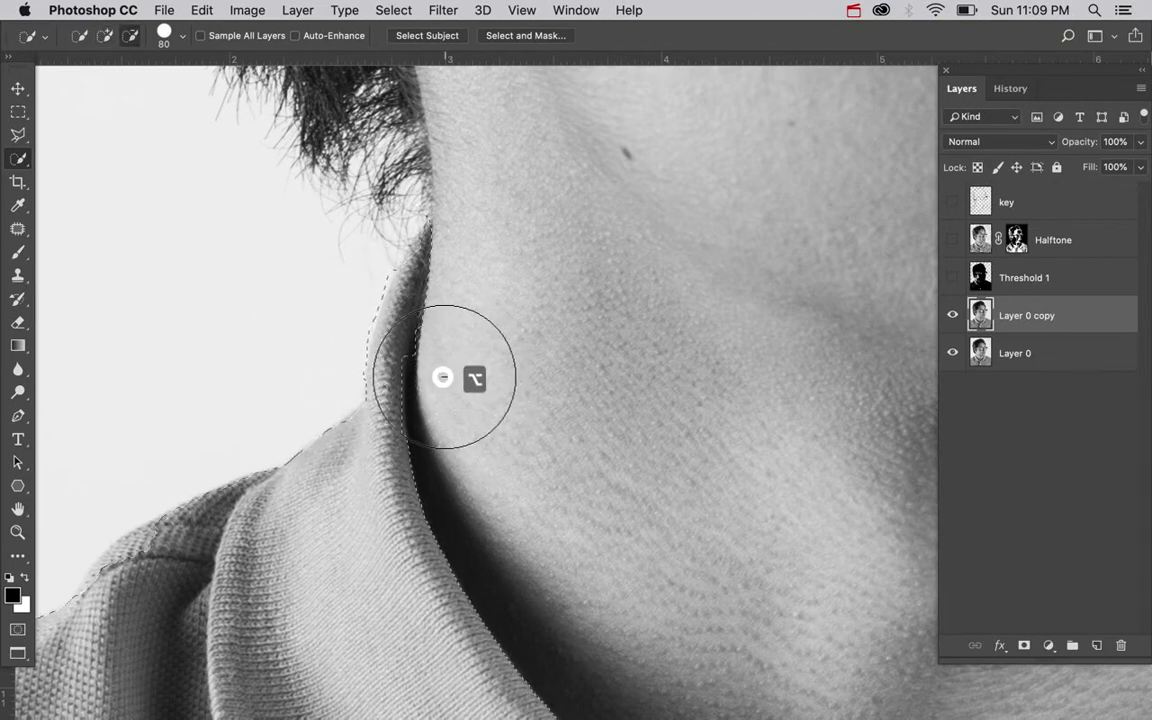
Delete the selected shirt from Layer 0 copy, hide Layer 0, and clear the selection
key("super+minus")
key("super+minus")
key("super+minus")
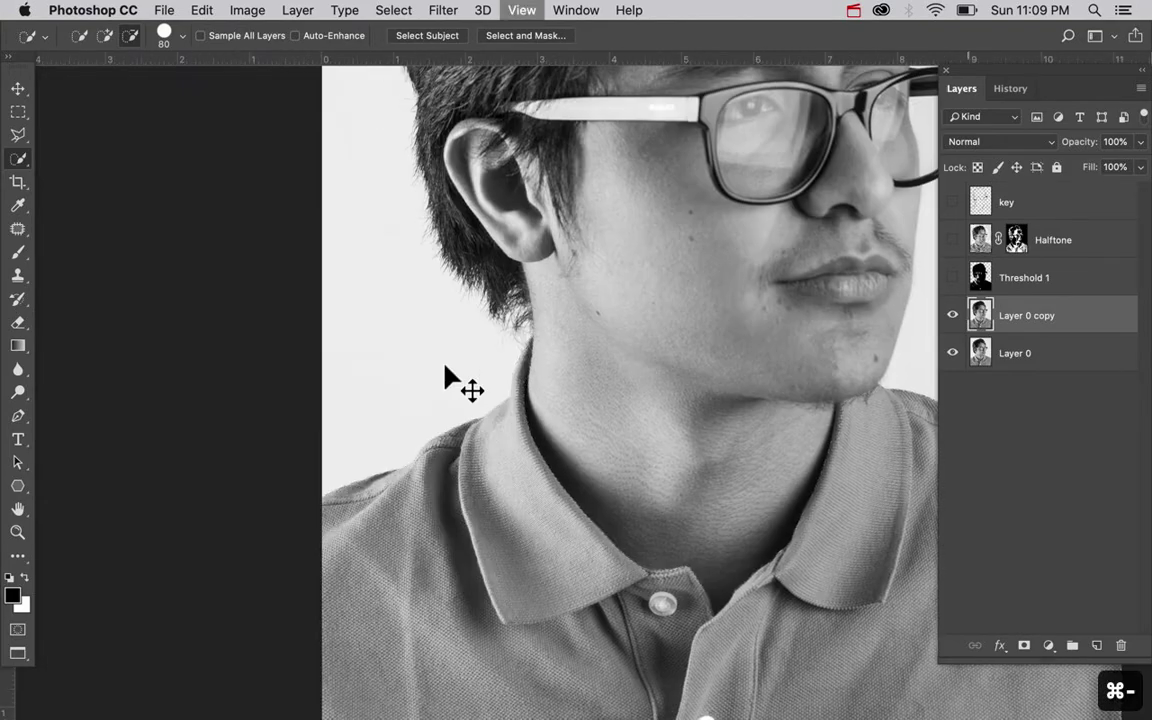
scroll(628, 458, "right", 5)
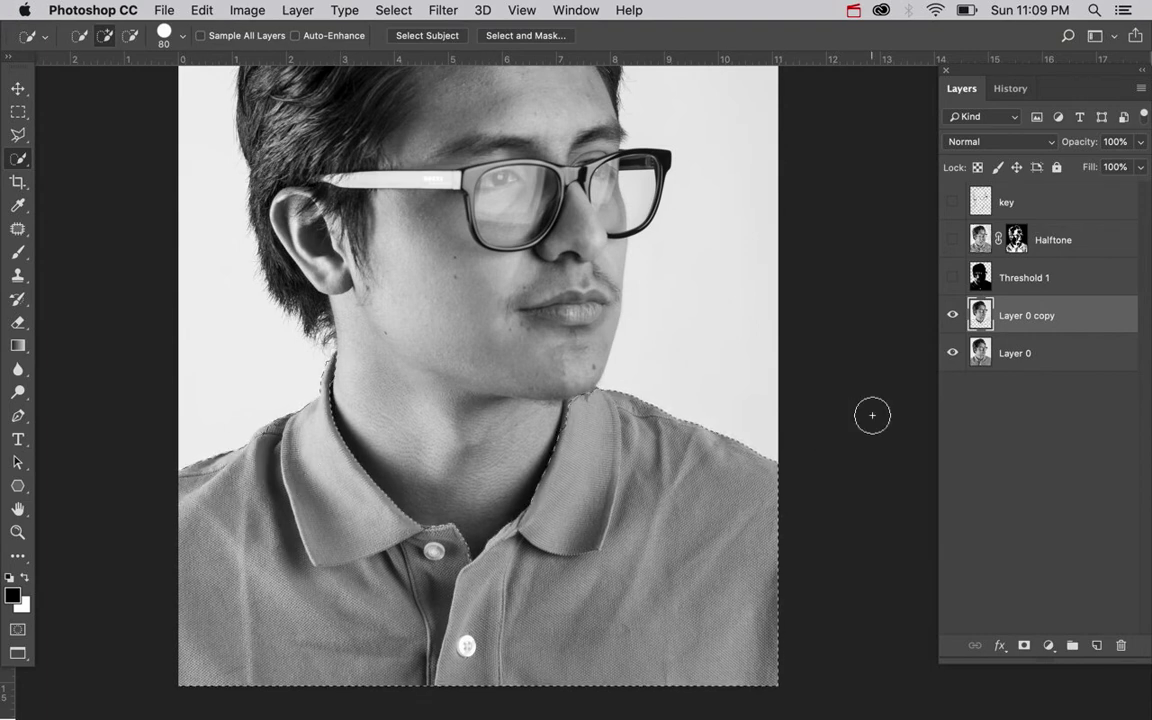
left_click(952, 354)
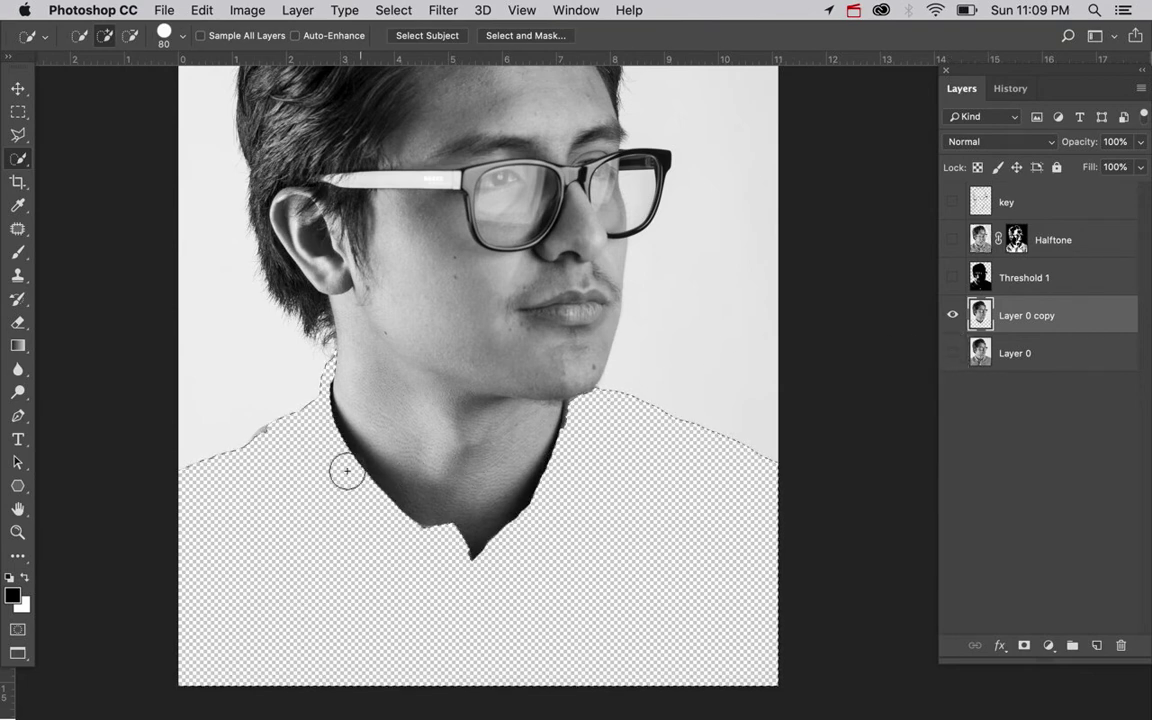
scroll(300, 363, "up", 5)
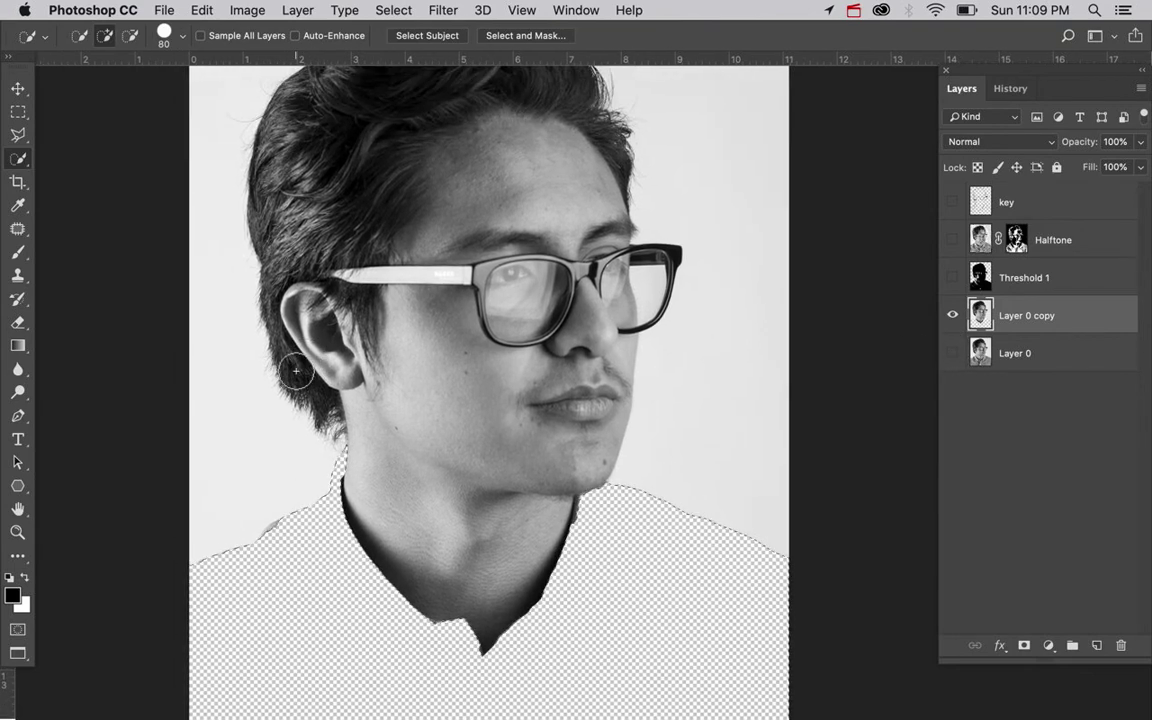
key("super+d")
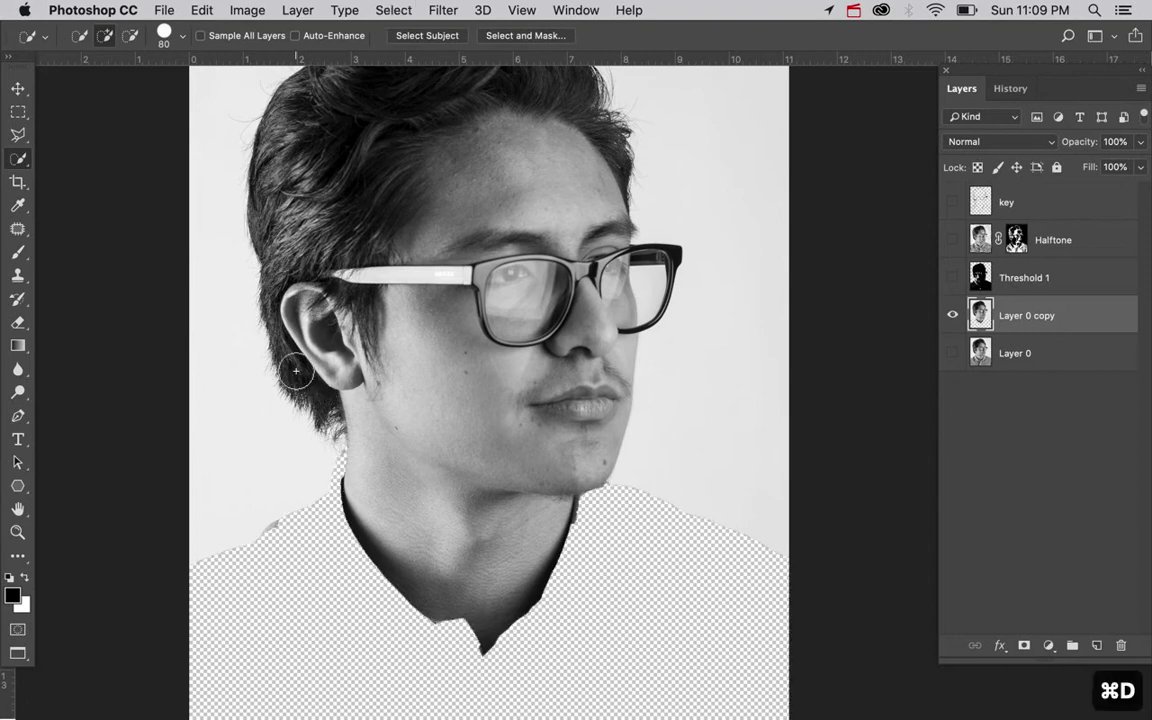
key("super+minus")
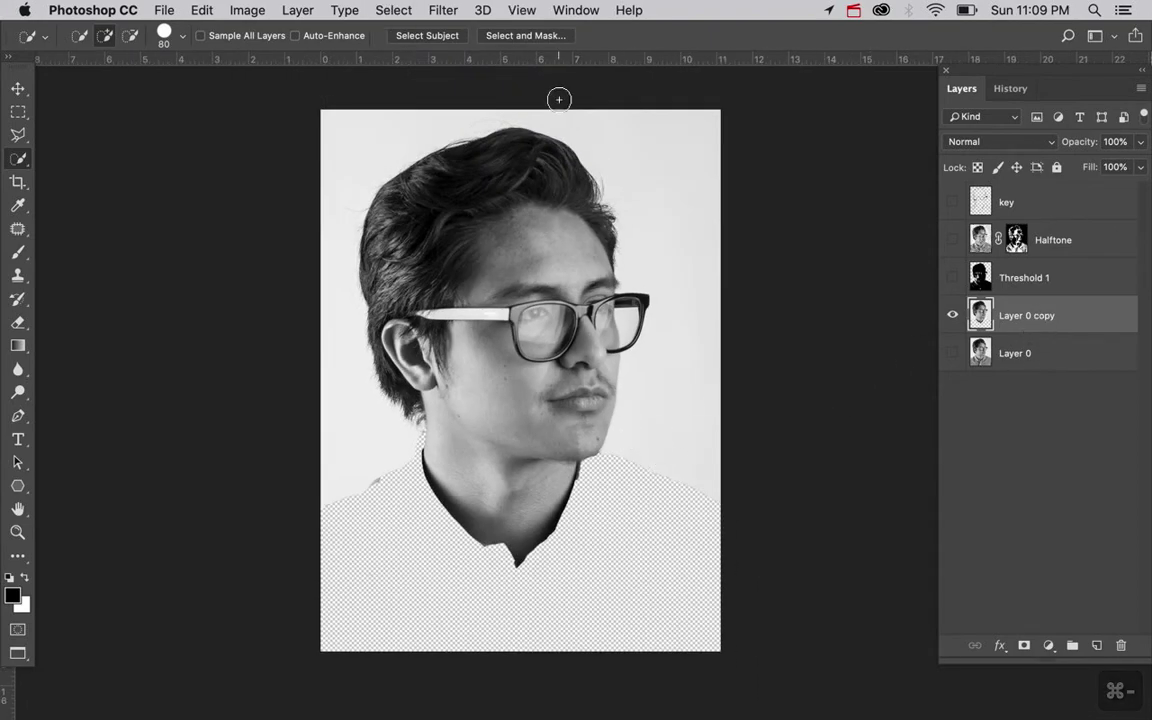
left_click(428, 10)
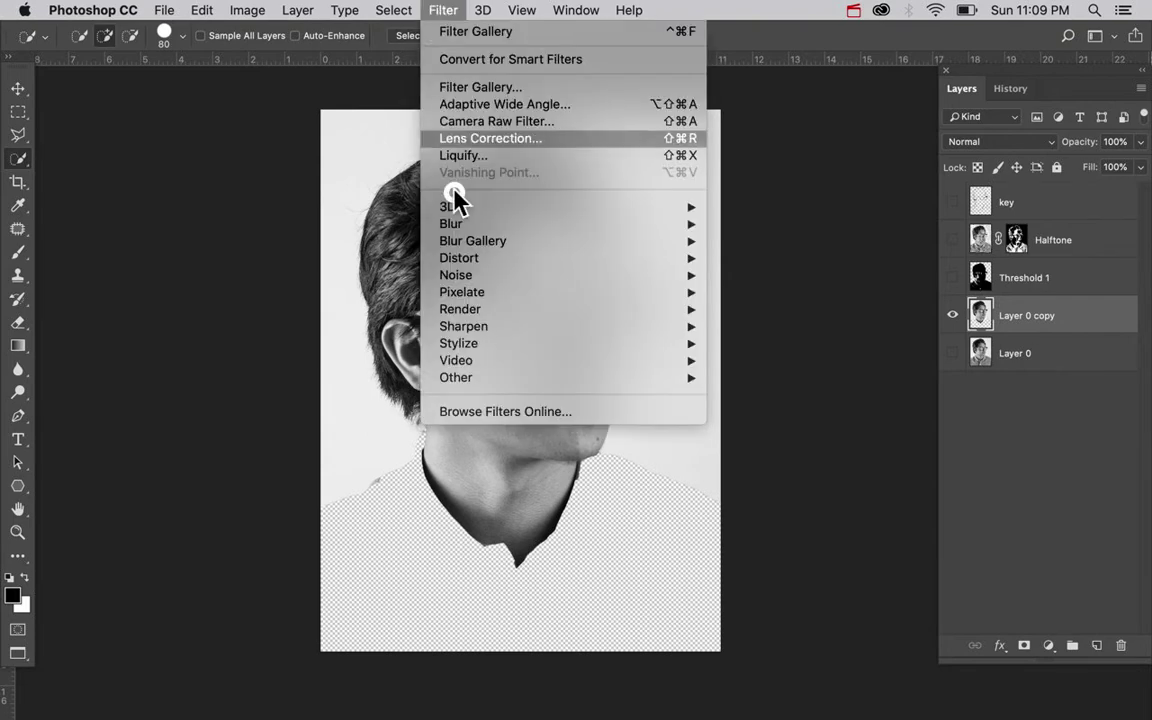
mouse_move(462, 287)
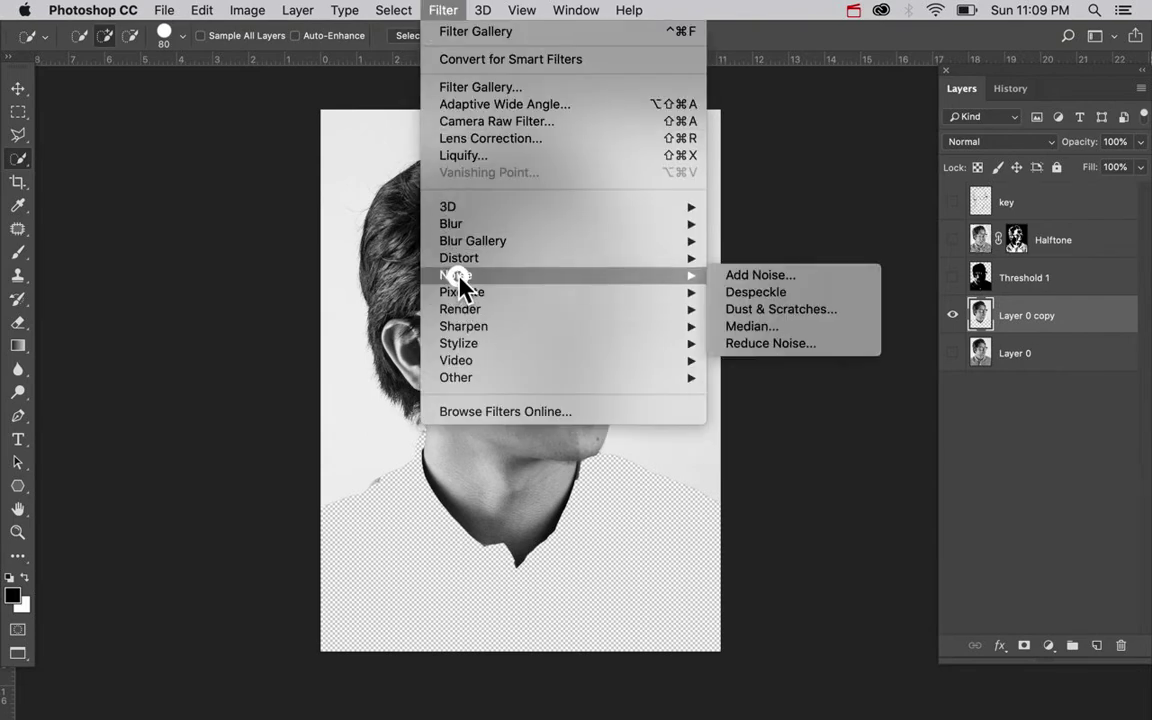
left_click(988, 456)
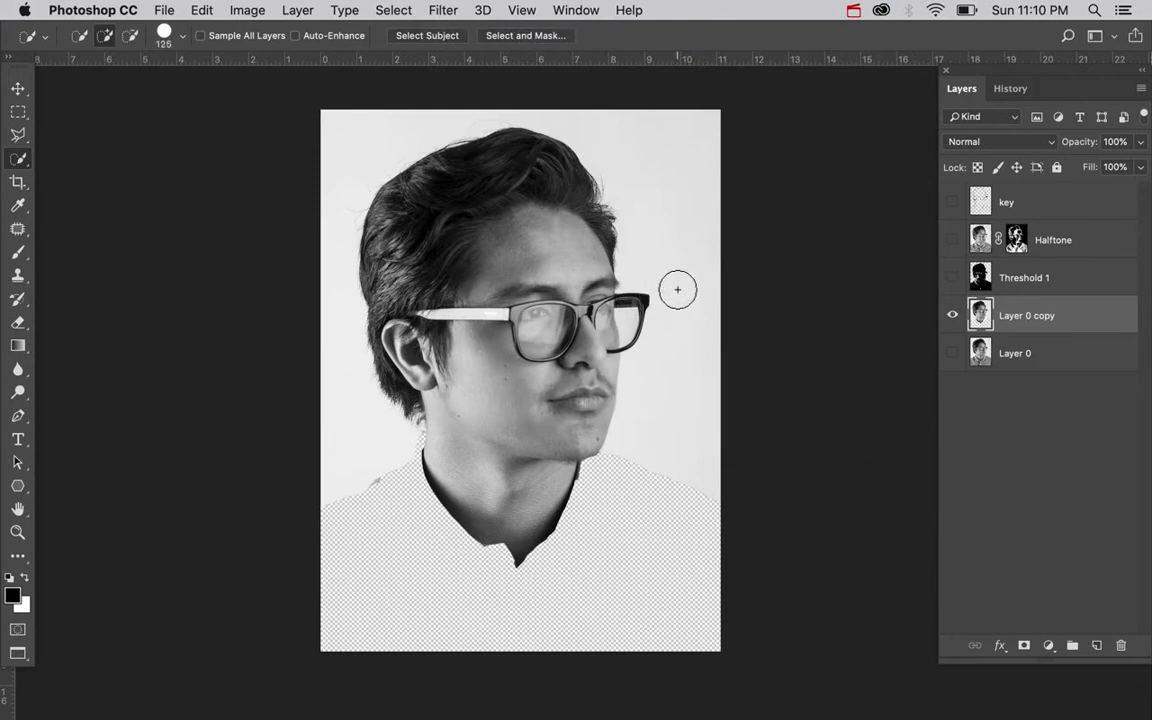
Select the white background around the head with a 200 px Quick Selection brush, delete it from Layer 0 copy, and clear the selection
mouse_move(686, 463)
left_mouse_down()
mouse_move(710, 348)
mouse_move(679, 161)
mouse_move(529, 115)
mouse_move(345, 123)
mouse_move(328, 136)
mouse_move(320, 173)
mouse_move(319, 337)
mouse_move(339, 439)
mouse_move(319, 494)
left_mouse_up()
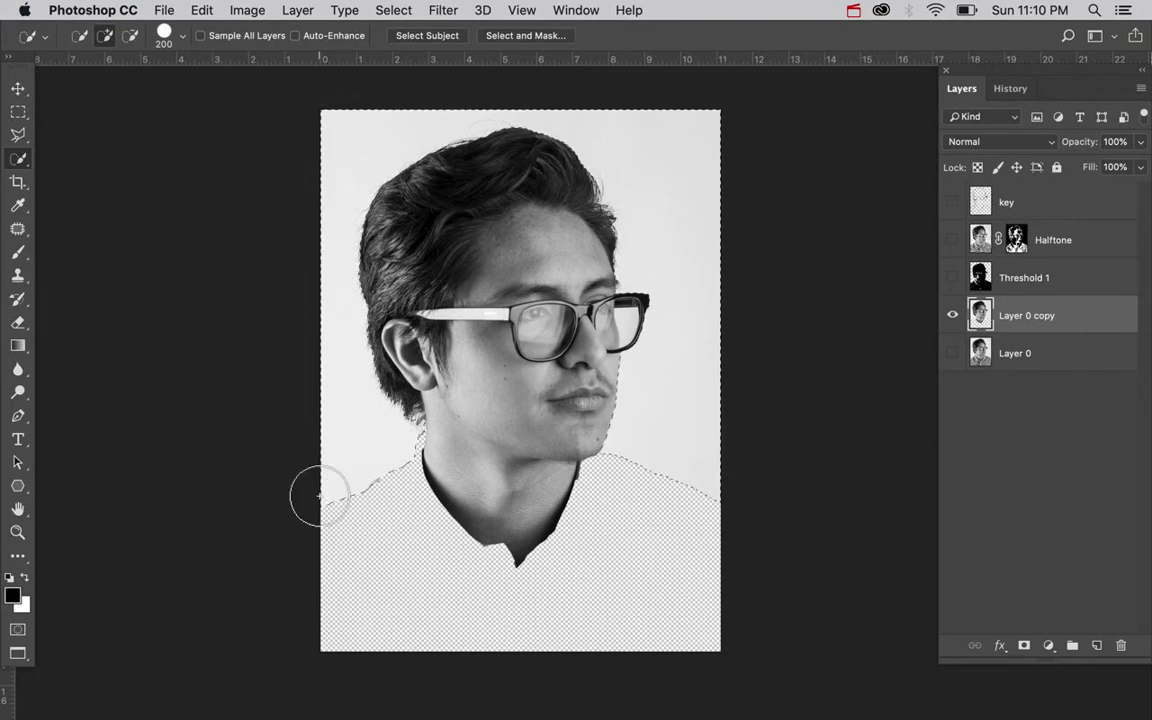
key("Delete")
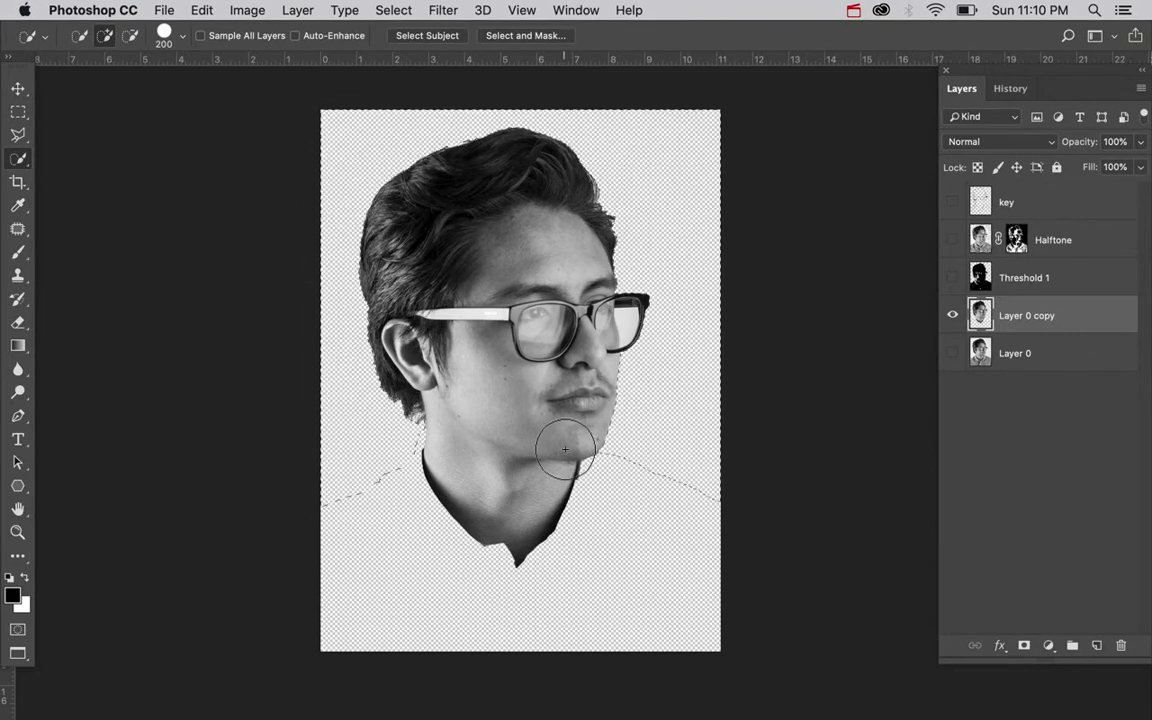
key("super+d")
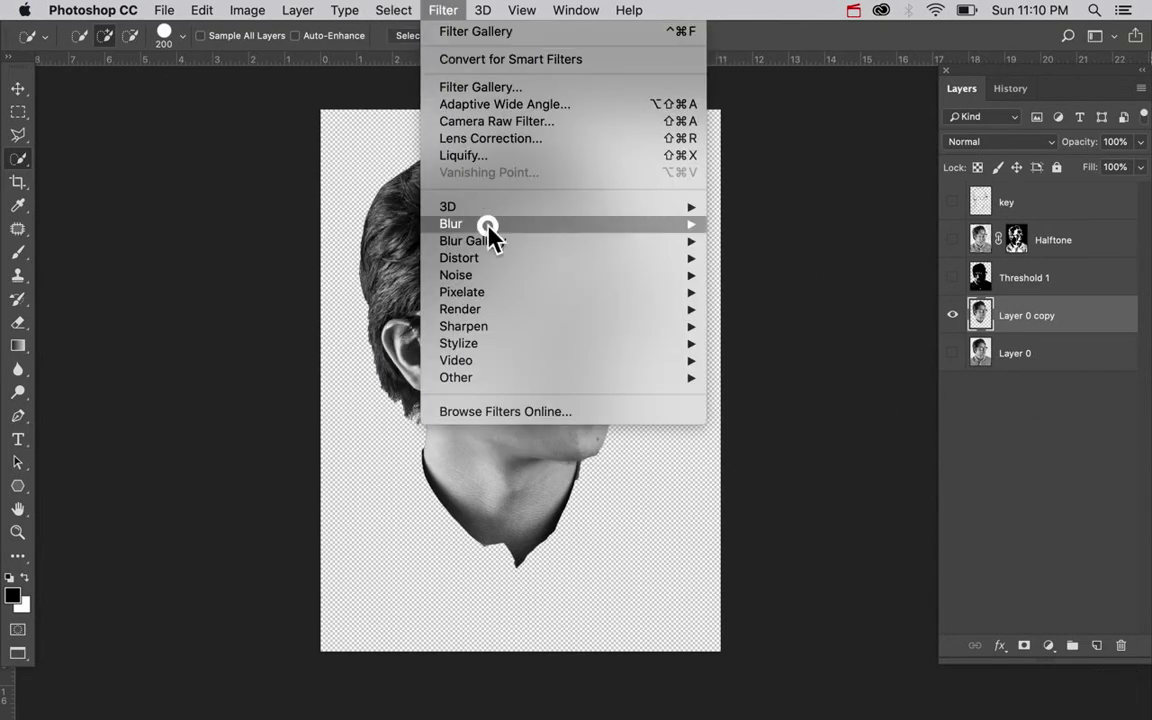
Try the Color Halftone filter on Layer 0 copy, and undo it
mouse_move(640, 275)
mouse_move(689, 292)
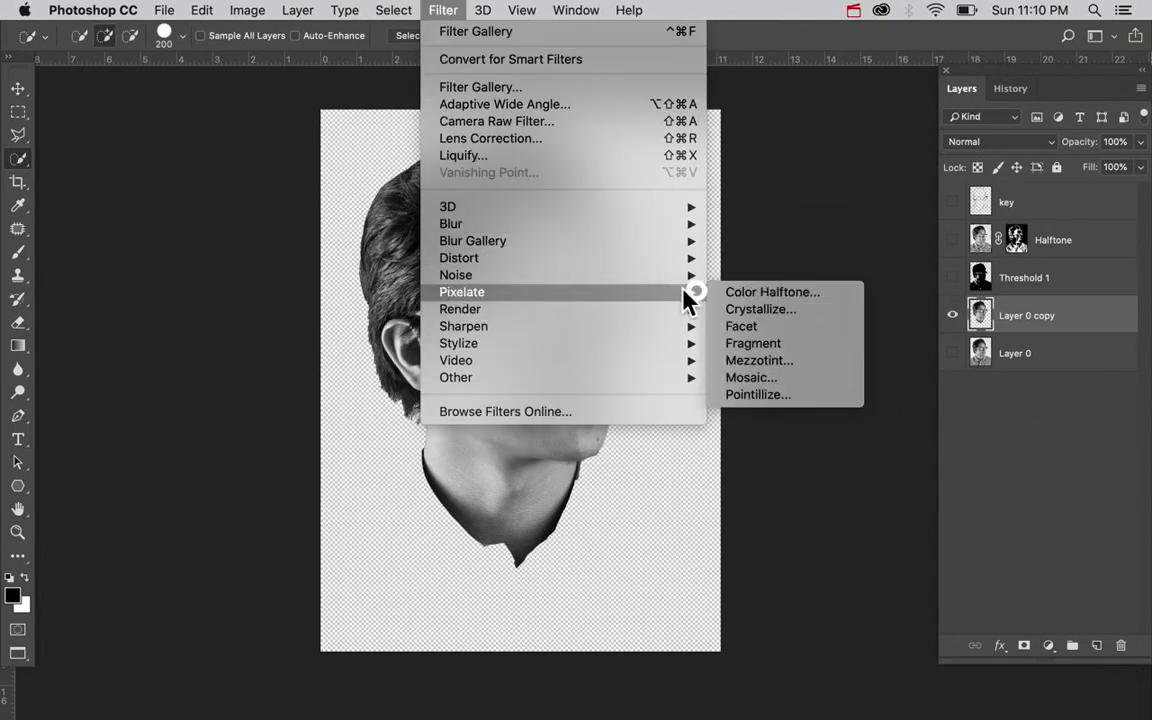
left_click(742, 292)
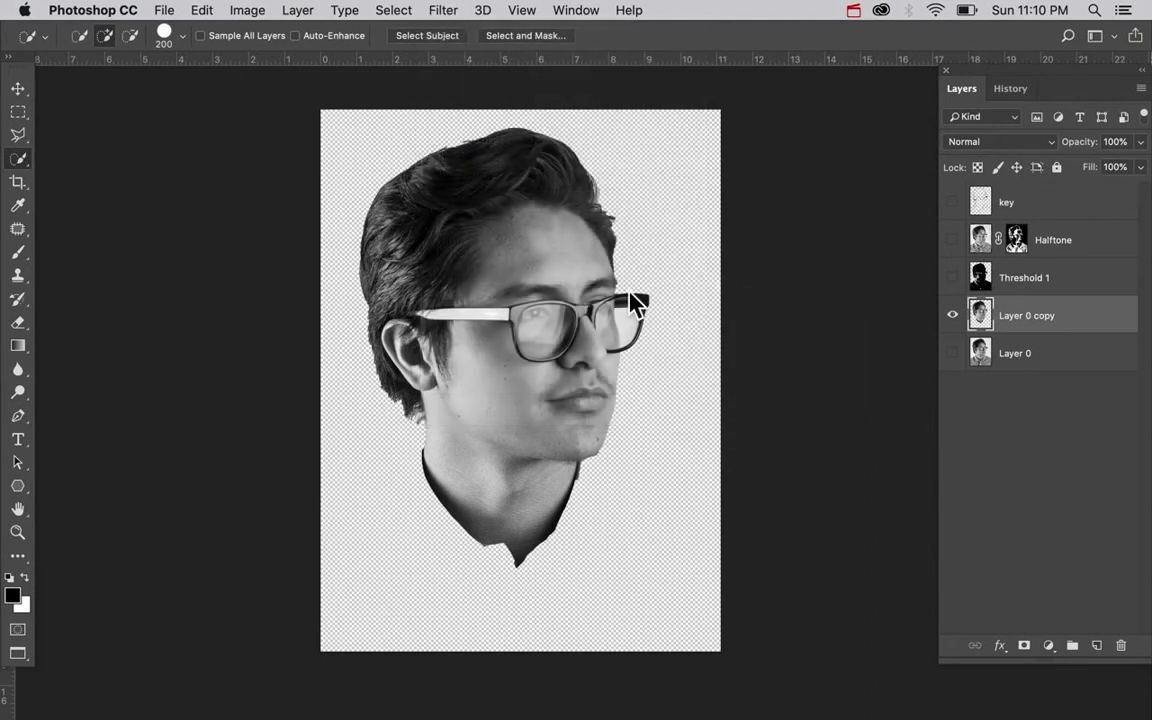
left_click(318, 165)
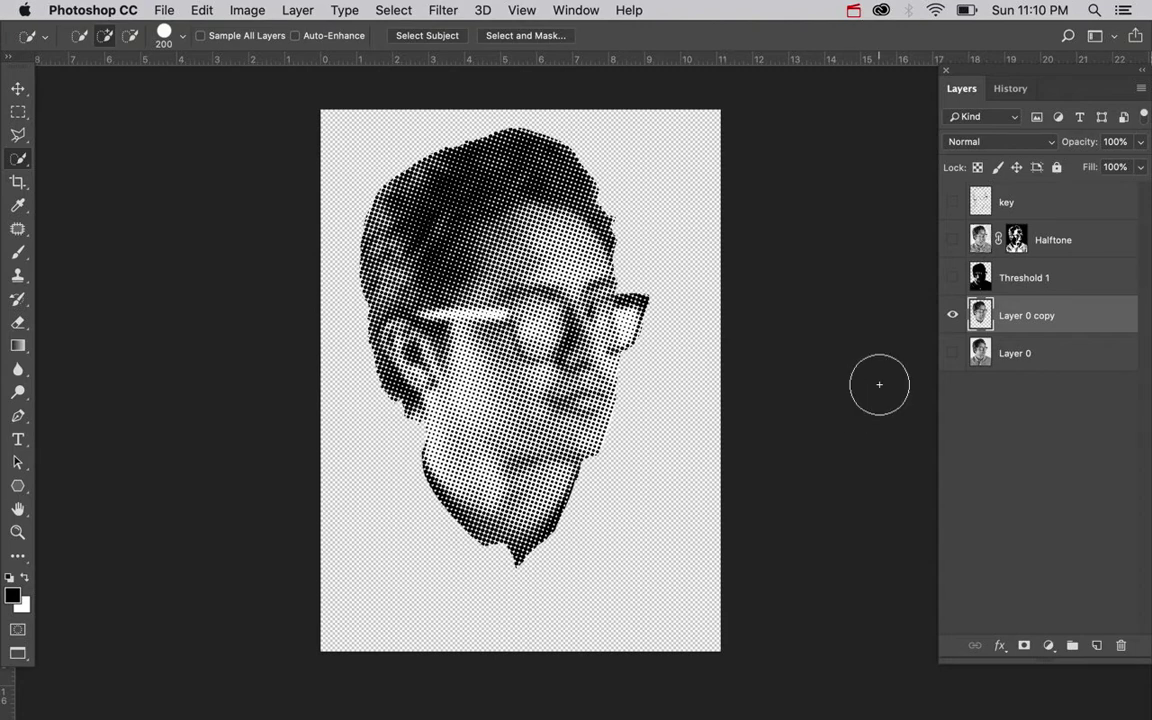
key("super+z")
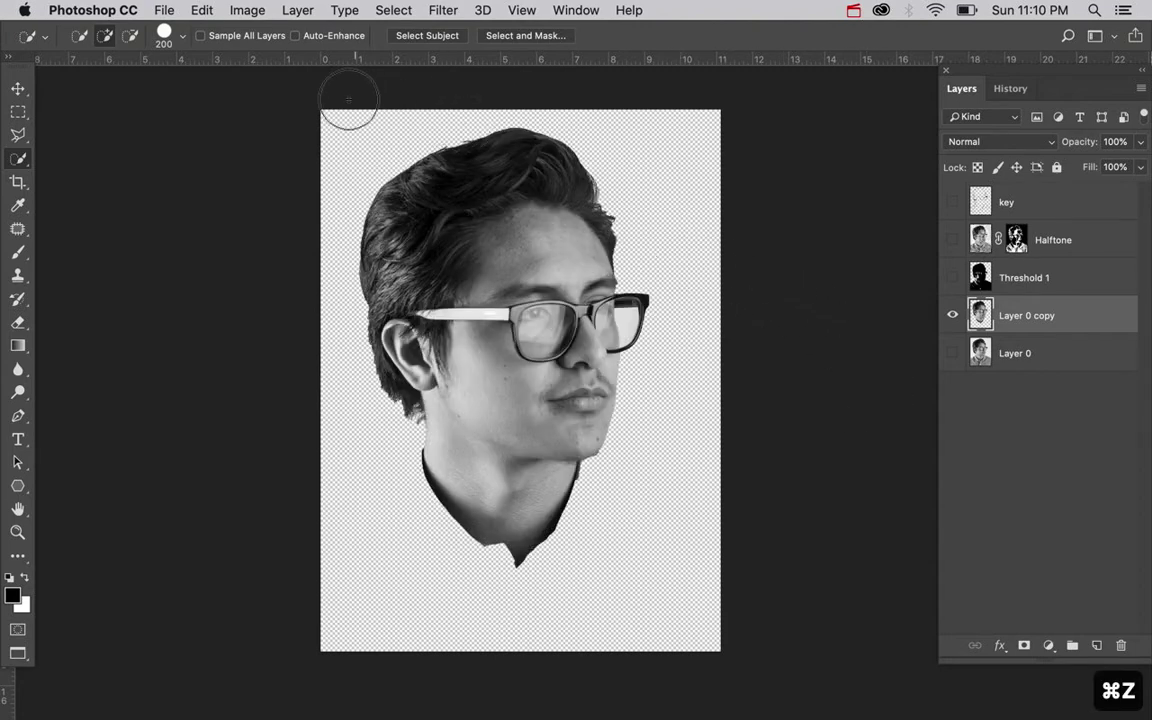
Switch to the DSC_0004.update.psd document and show it in full-screen mode
key("f")
key("f")
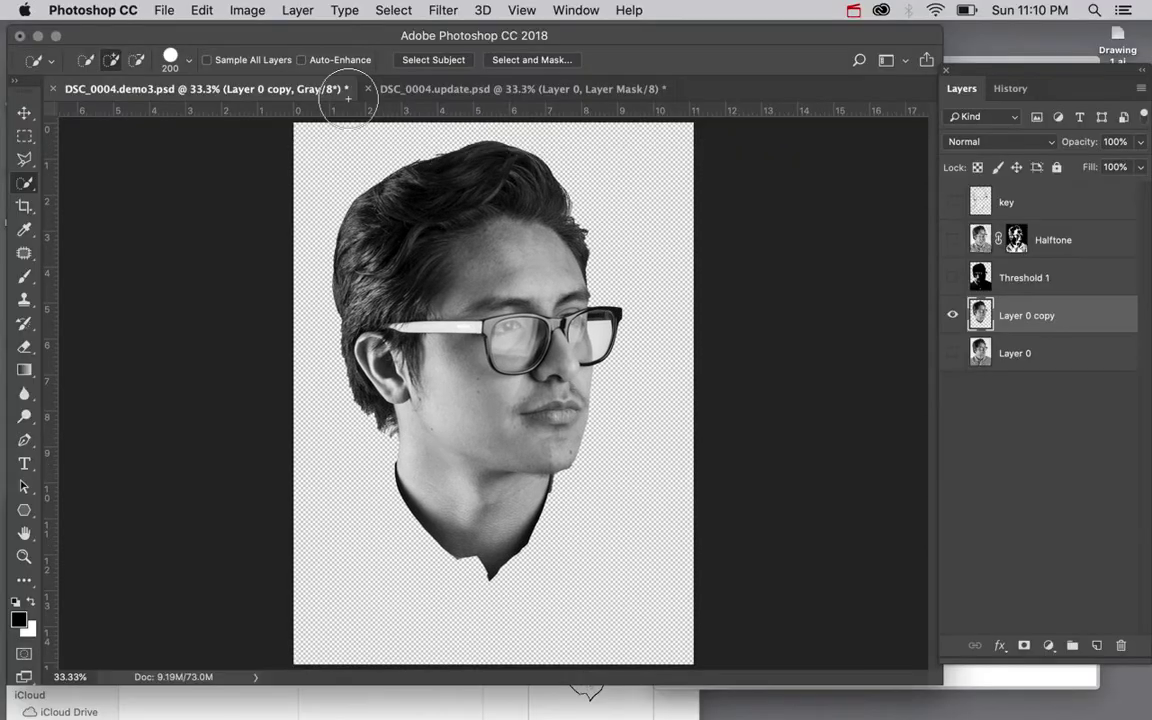
left_click(460, 92)
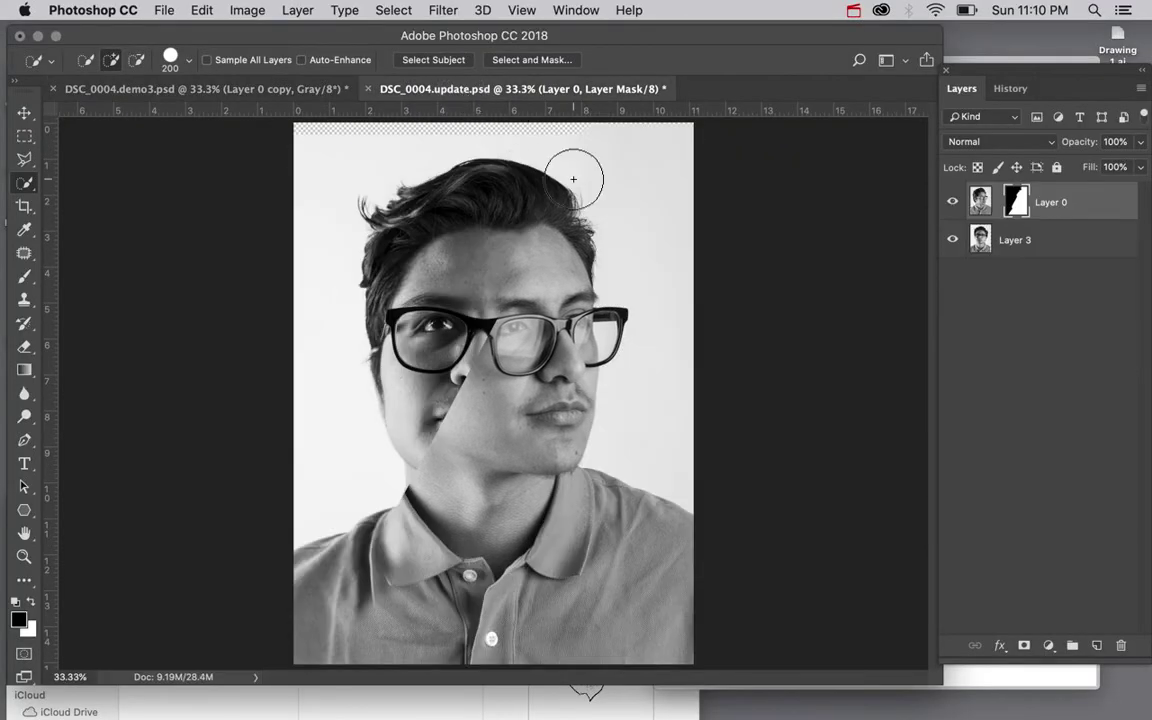
key("f")
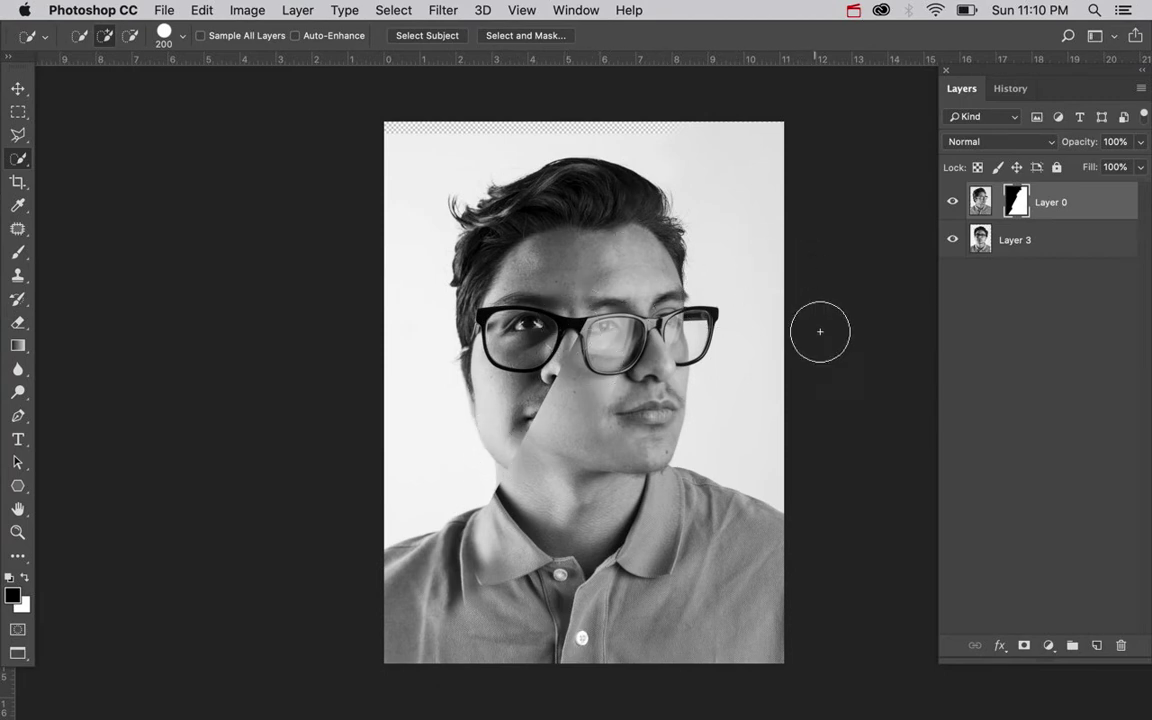
Disable Layer 0's mask and toggle the layer's visibility to compare its portrait with the one on Layer 3
right_click(1022, 218)
left_click(1005, 217)
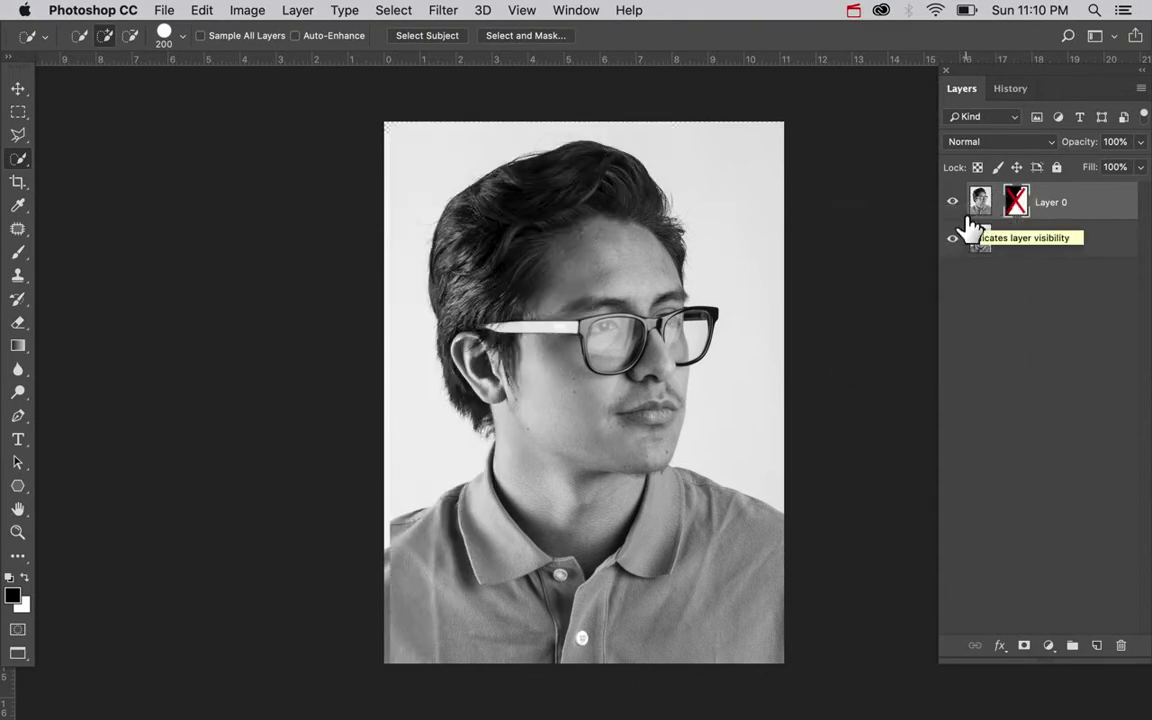
left_click(952, 202)
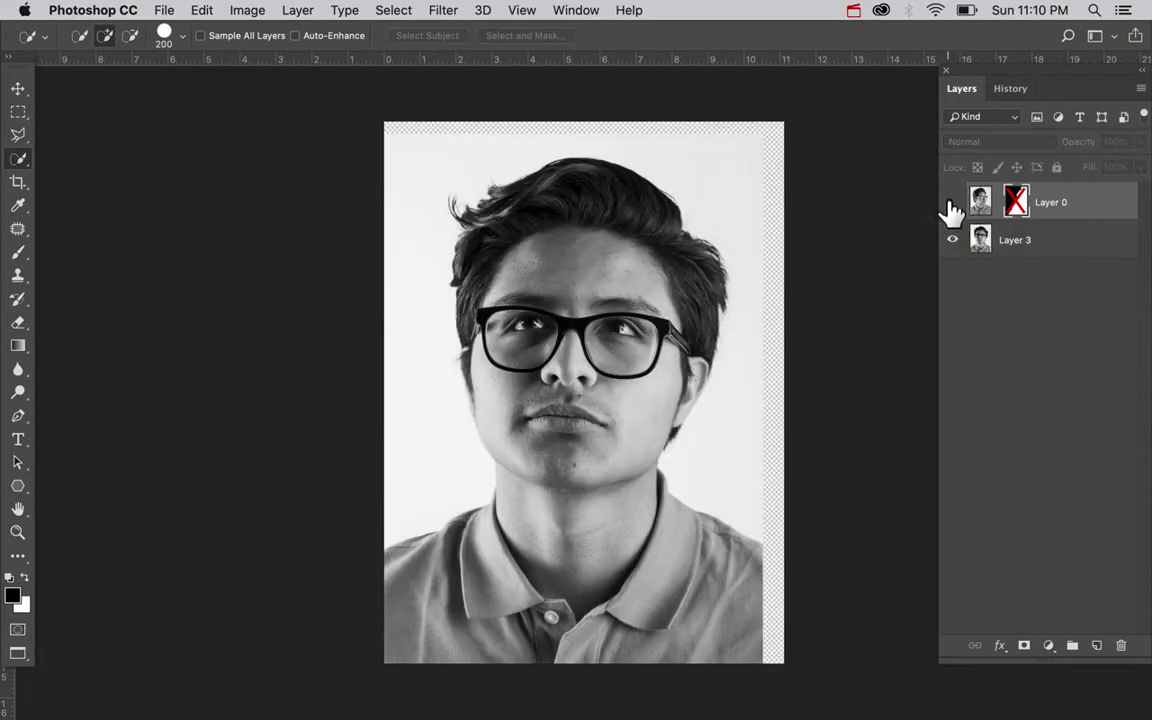
left_click(952, 202)
left_click(952, 202)
left_click(952, 202)
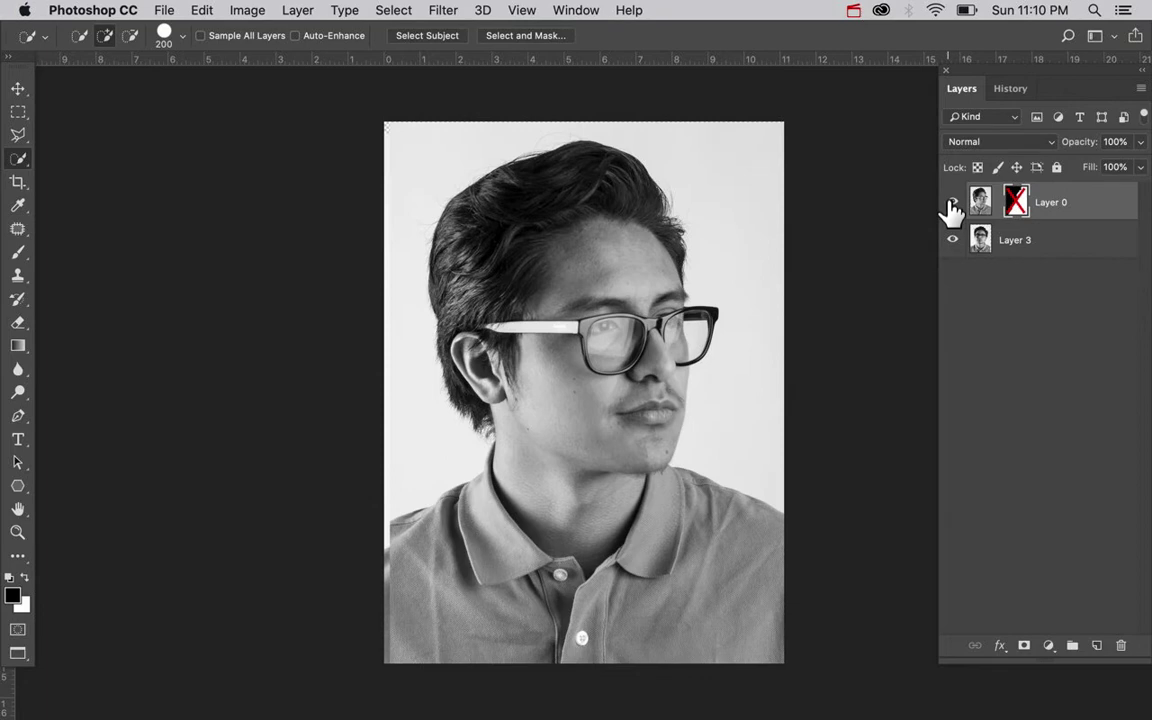
left_click(952, 202)
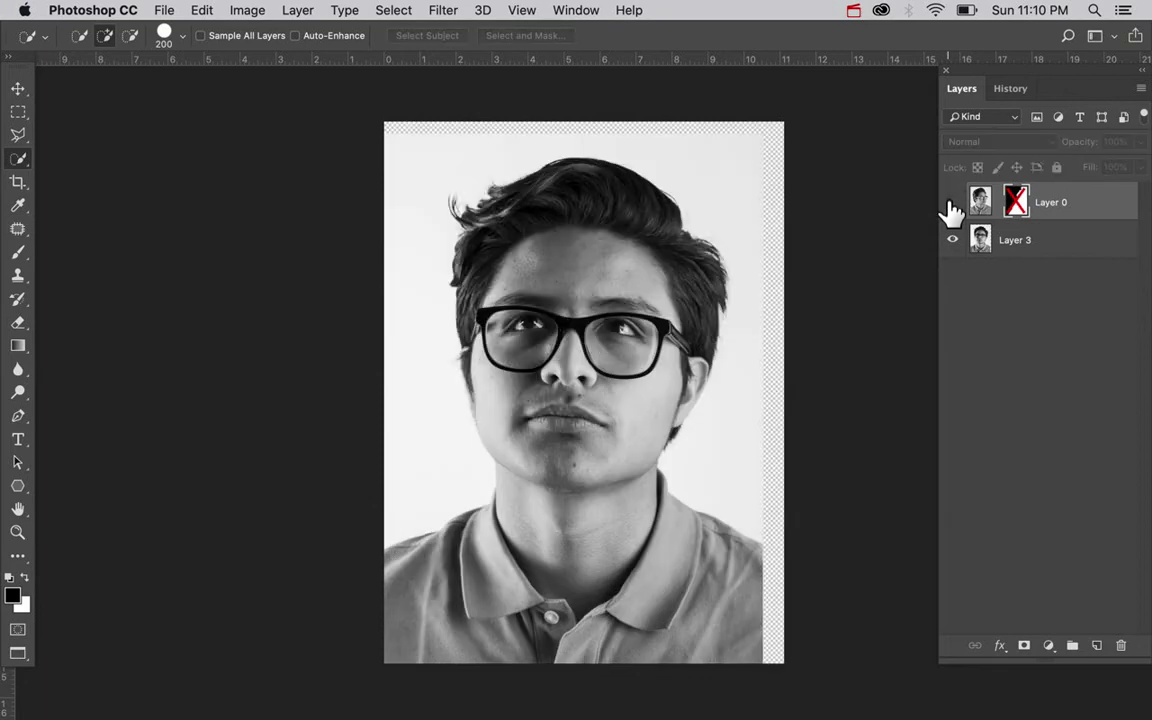
left_click(952, 202)
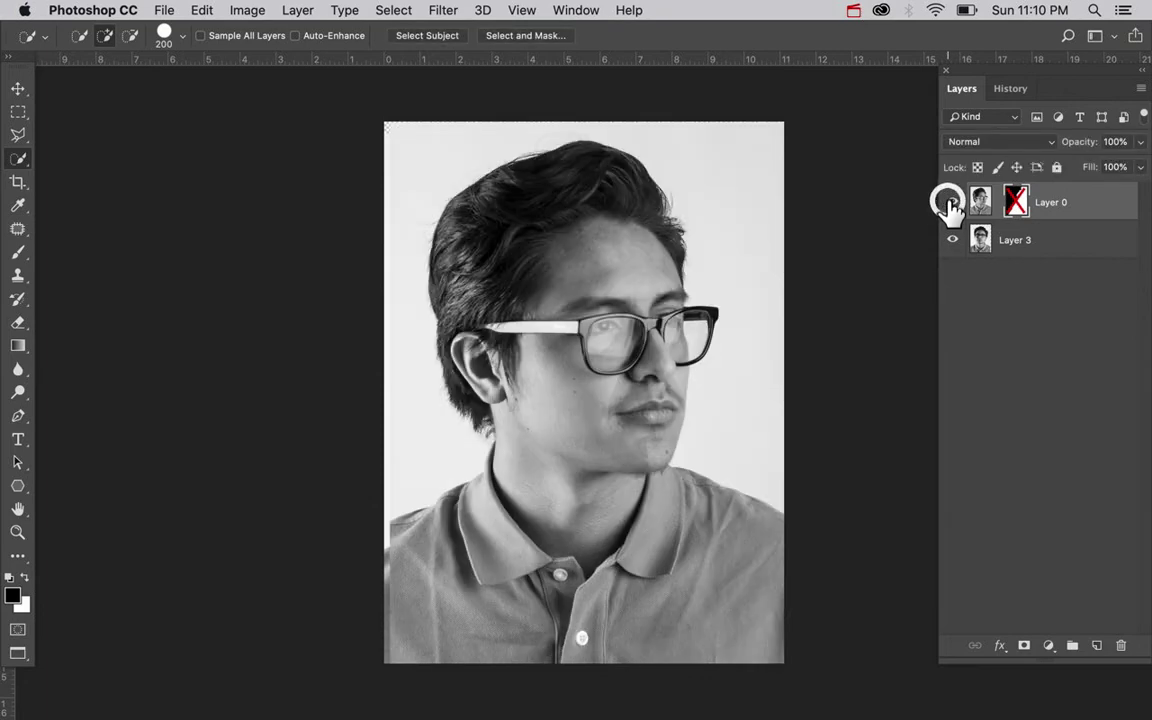
Re-enable Layer 0's mask and delete it from the layer without applying it
left_click(1017, 210, "shift")
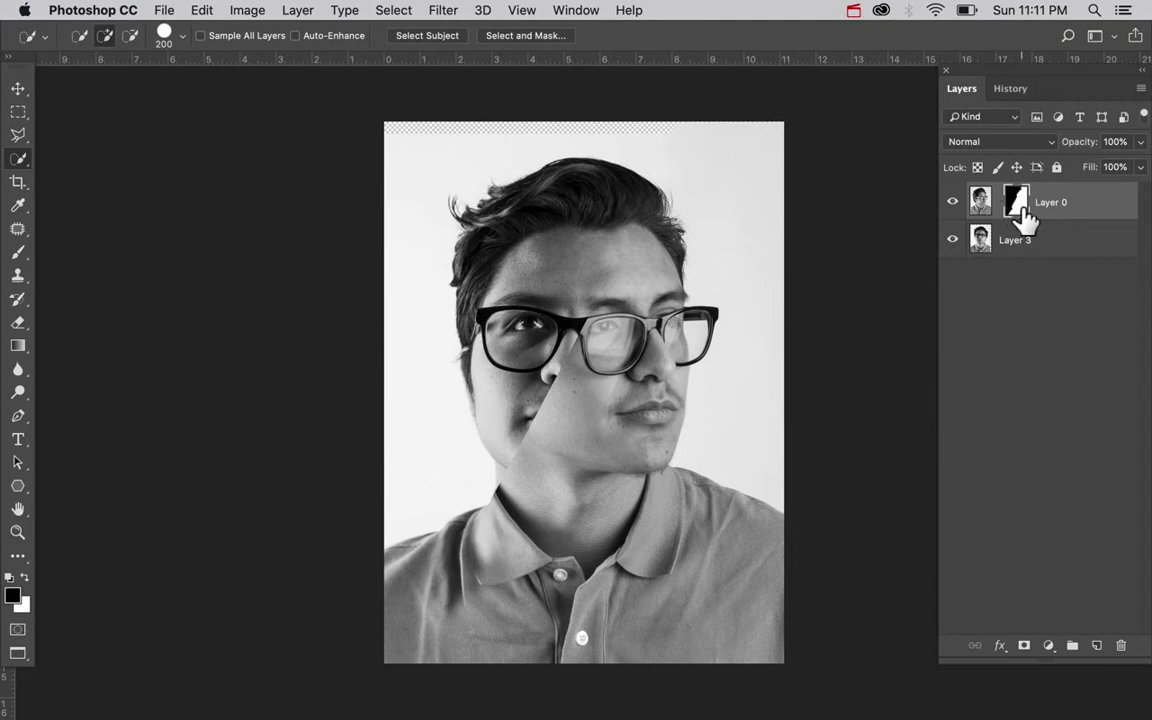
left_click_drag(1014, 210, 1123, 647)
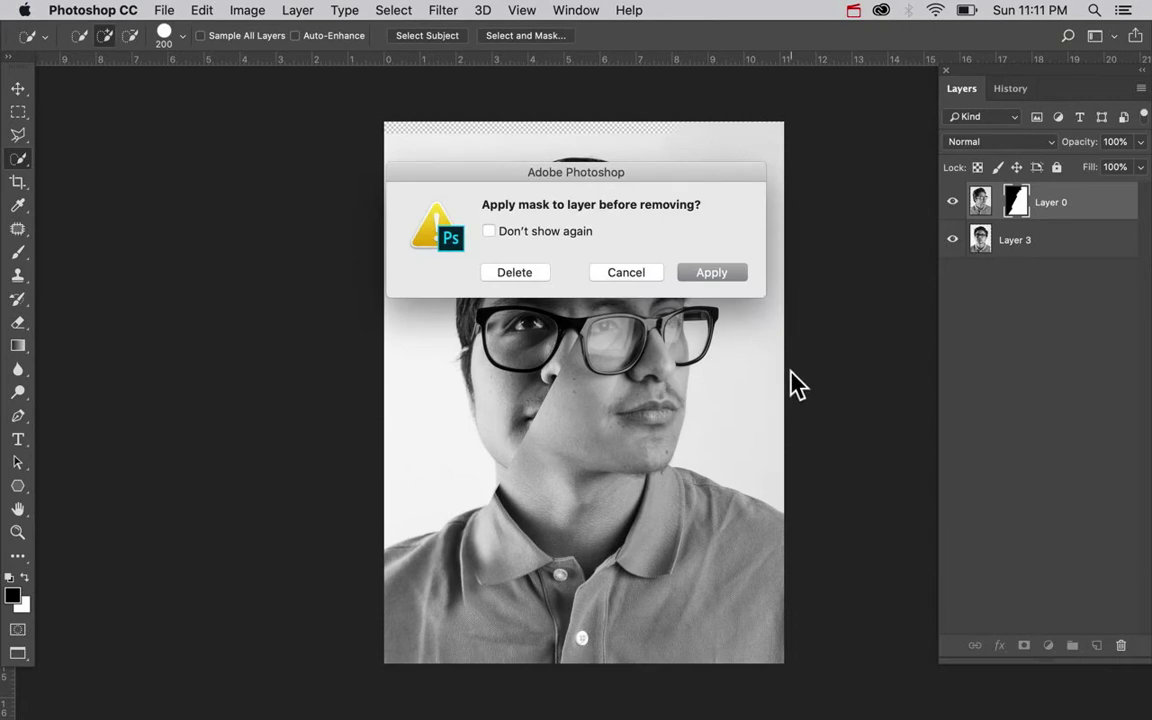
left_click(539, 279)
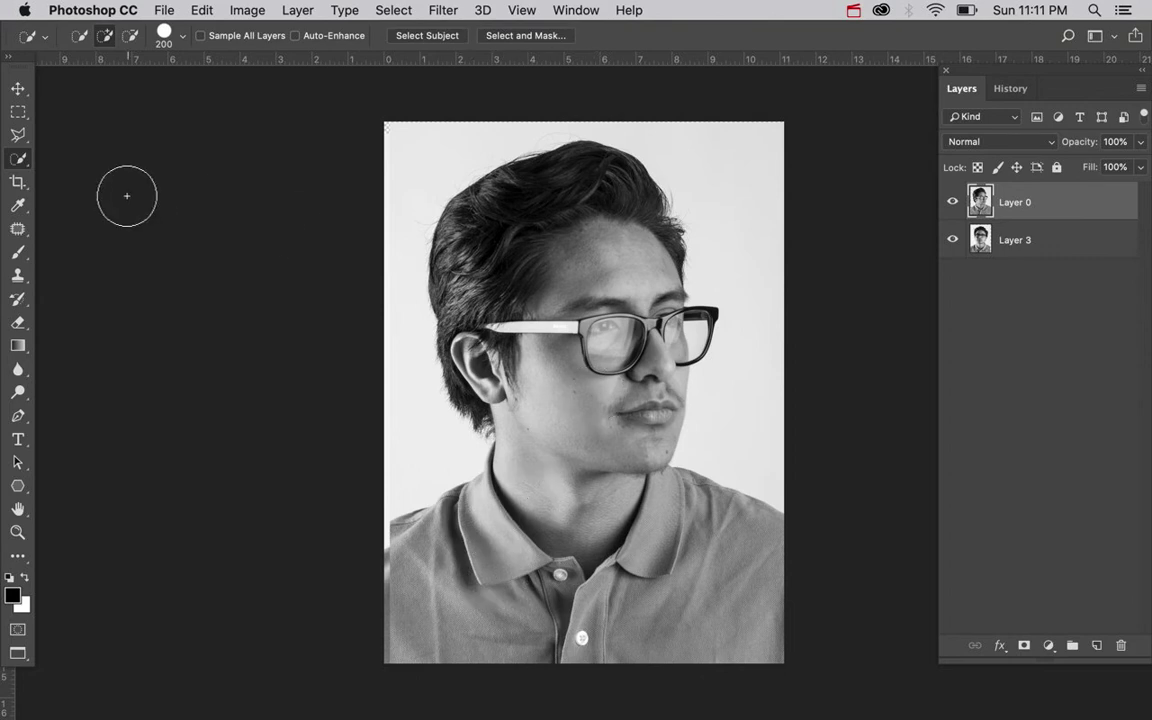
Create a 100 by 100 px path with 3 sides beside the portrait using the Polygon Tool
left_click(20, 490)
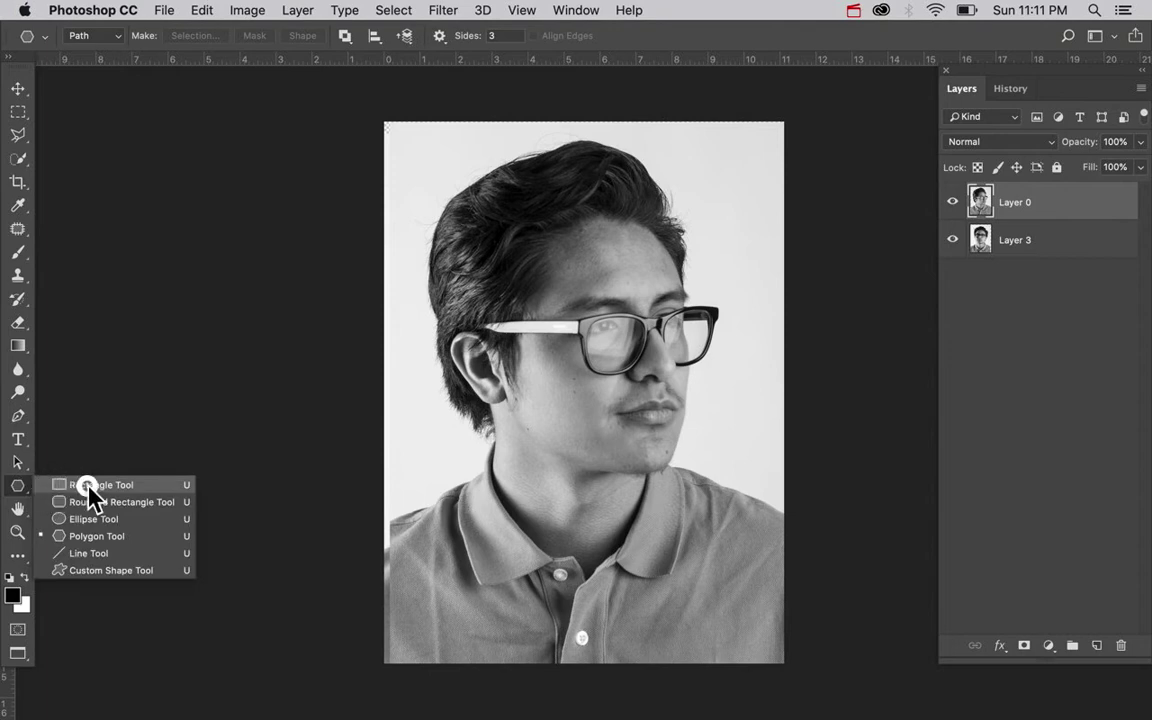
left_click(100, 537)
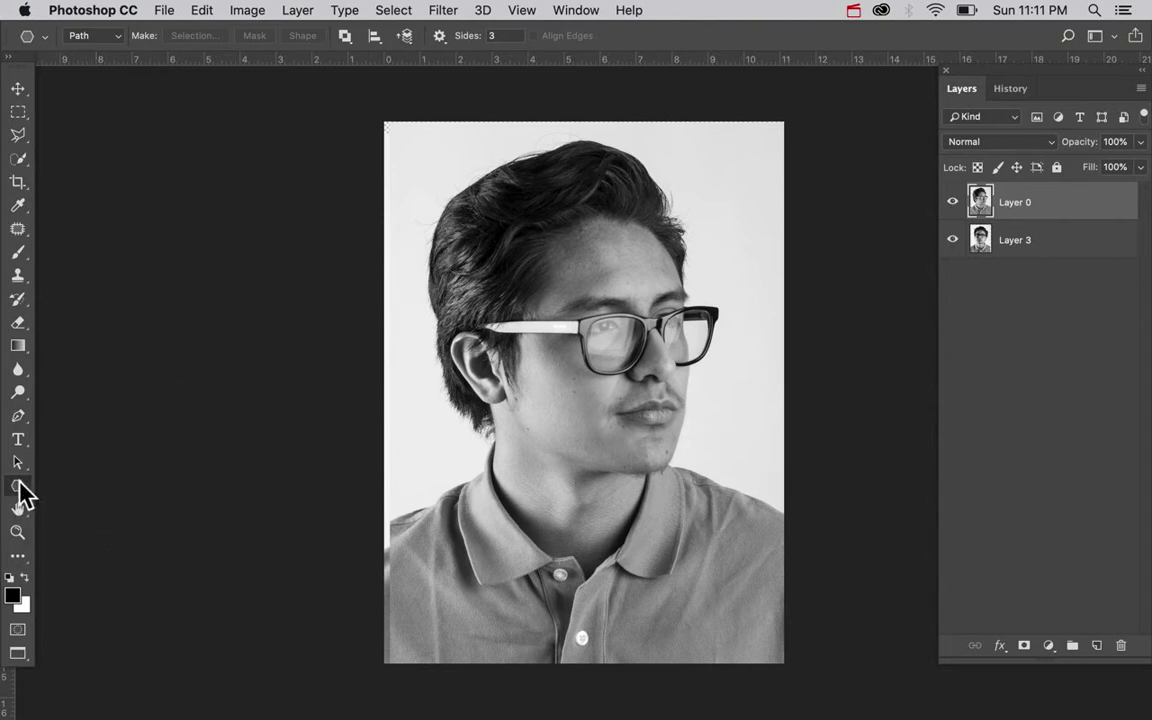
left_click(182, 389)
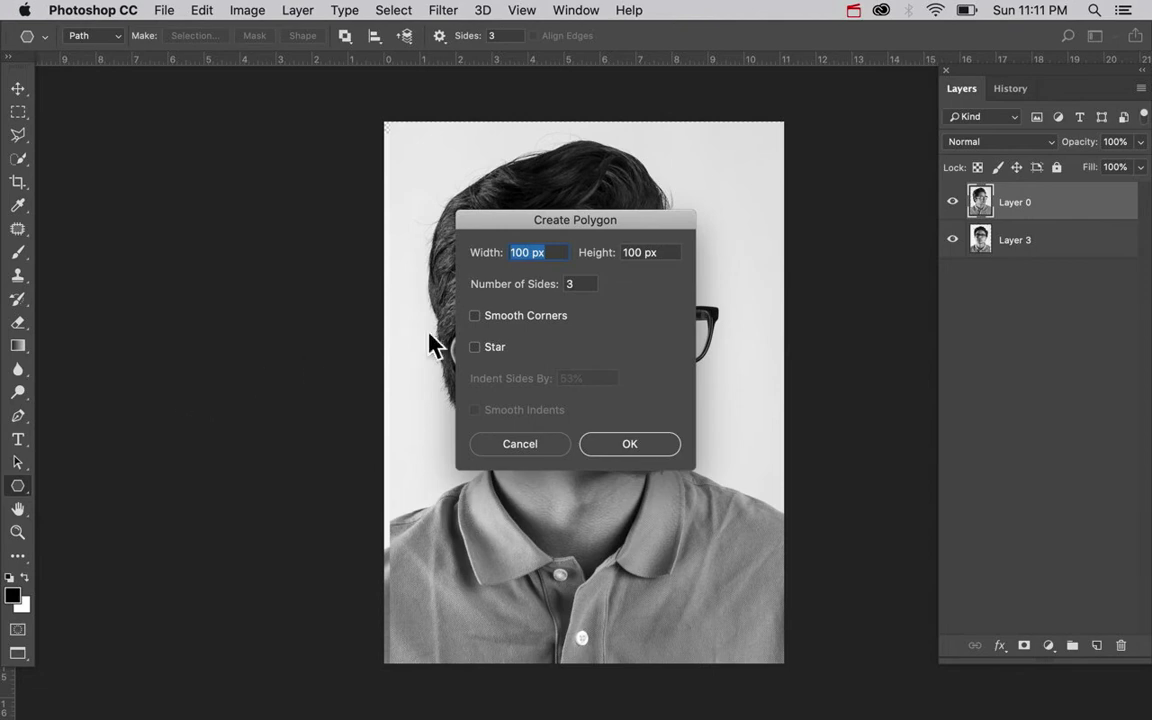
left_click(574, 284)
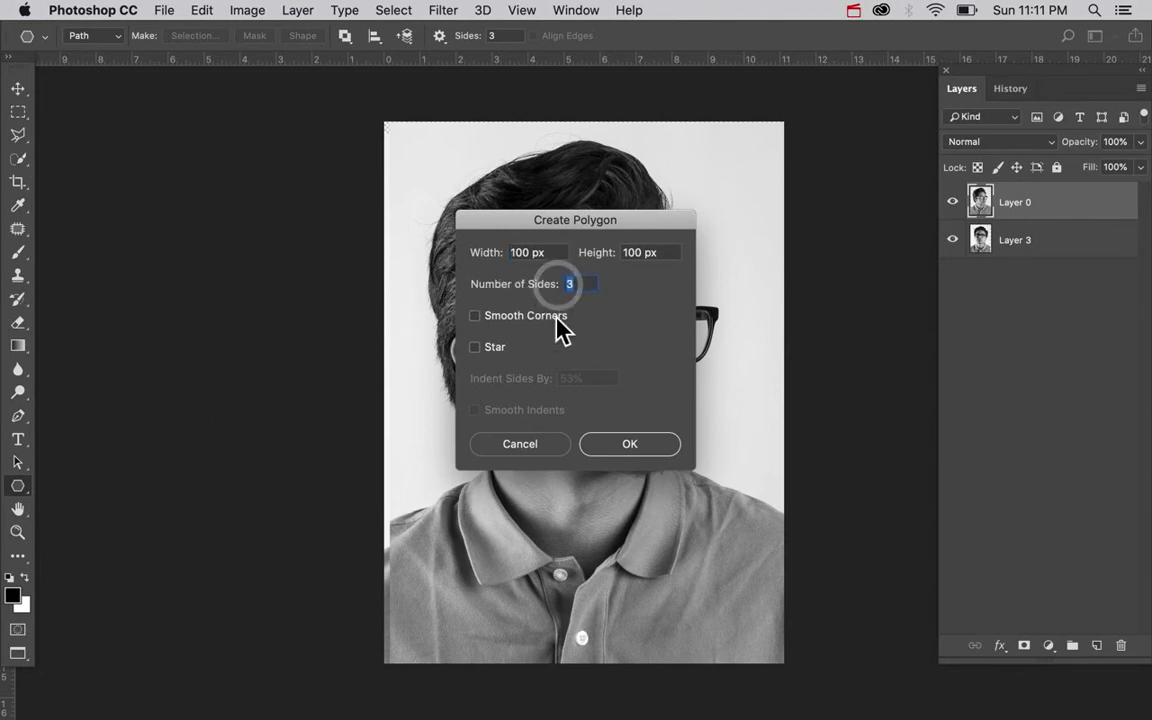
left_click(648, 450)
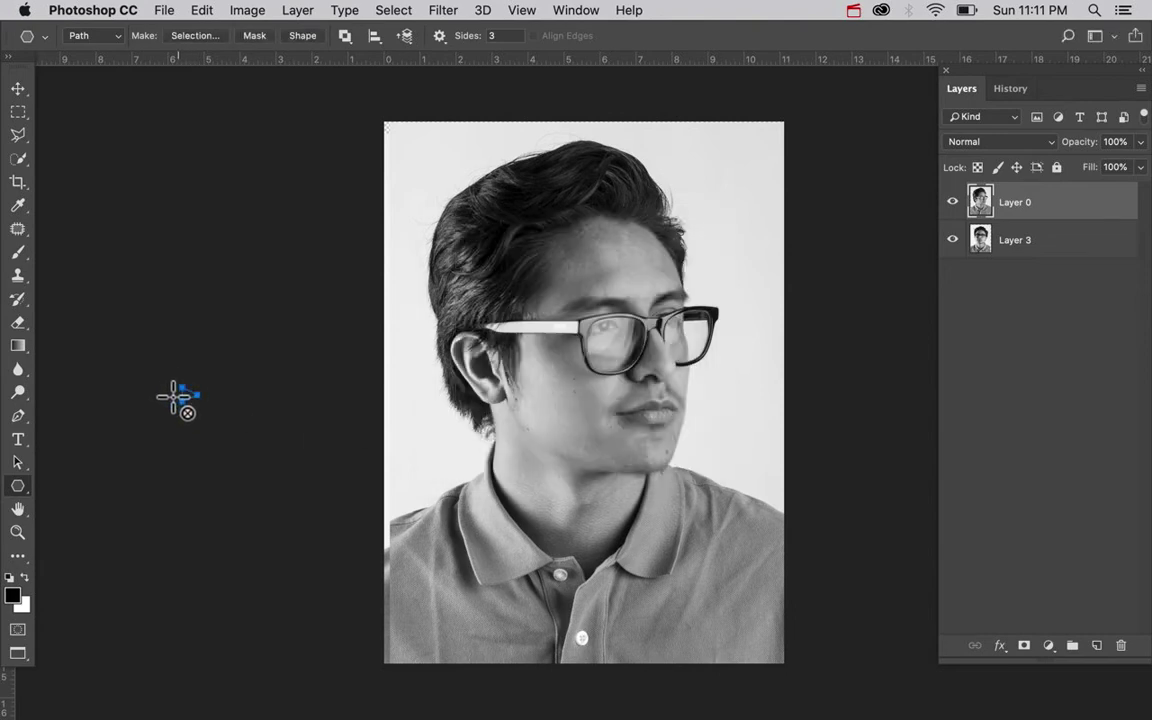
Try a large three-sided polygon path extending beyond the canvas across the portrait, and undo it
left_click_drag(404, 456, 736, 107)
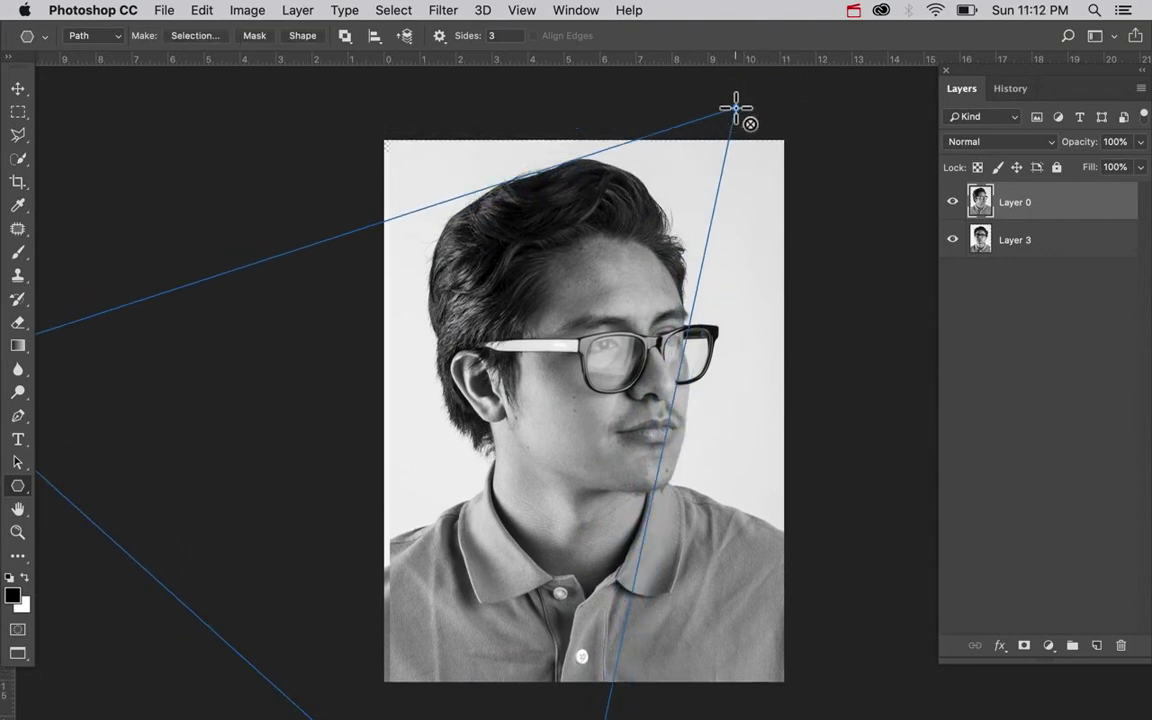
key("super+minus")
key("super+minus")
key("super+z")
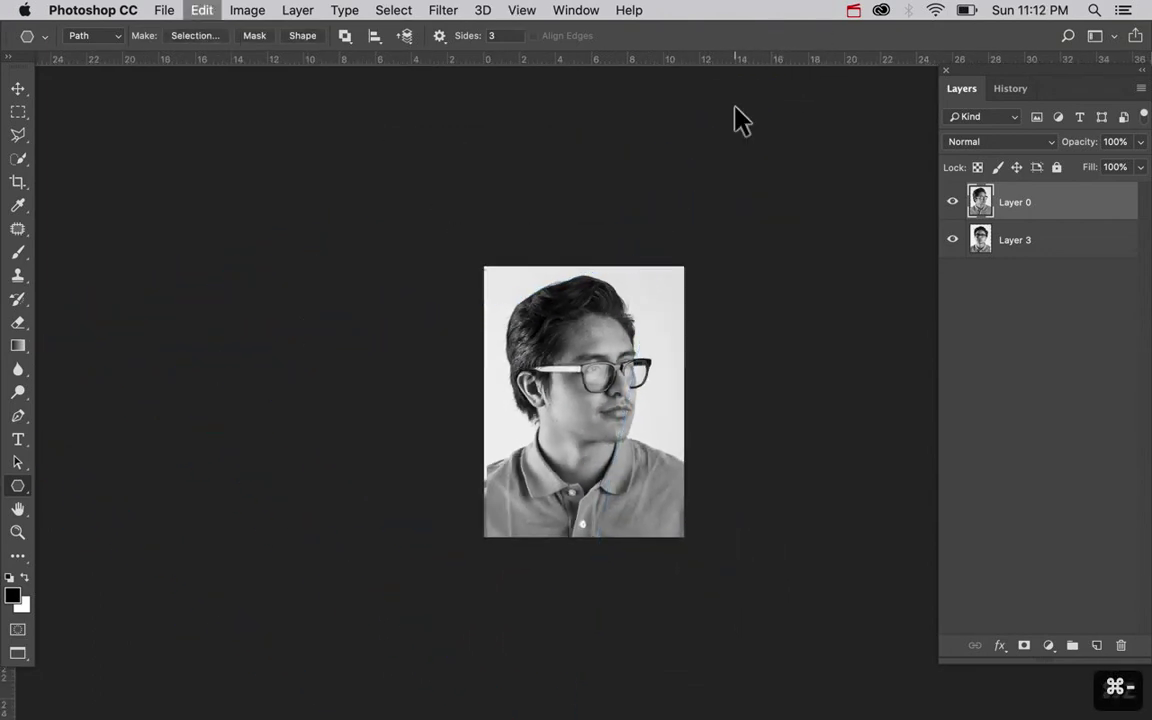
Draw a larger triangular path with one edge running diagonally across the portrait, and examine its extent beyond the canvas
mouse_move(400, 218)
left_mouse_down()
mouse_move(437, 268)
mouse_move(563, 540)
mouse_move(429, 582)
mouse_move(419, 681)
left_mouse_up()
scroll(575, 410, "up", 3)
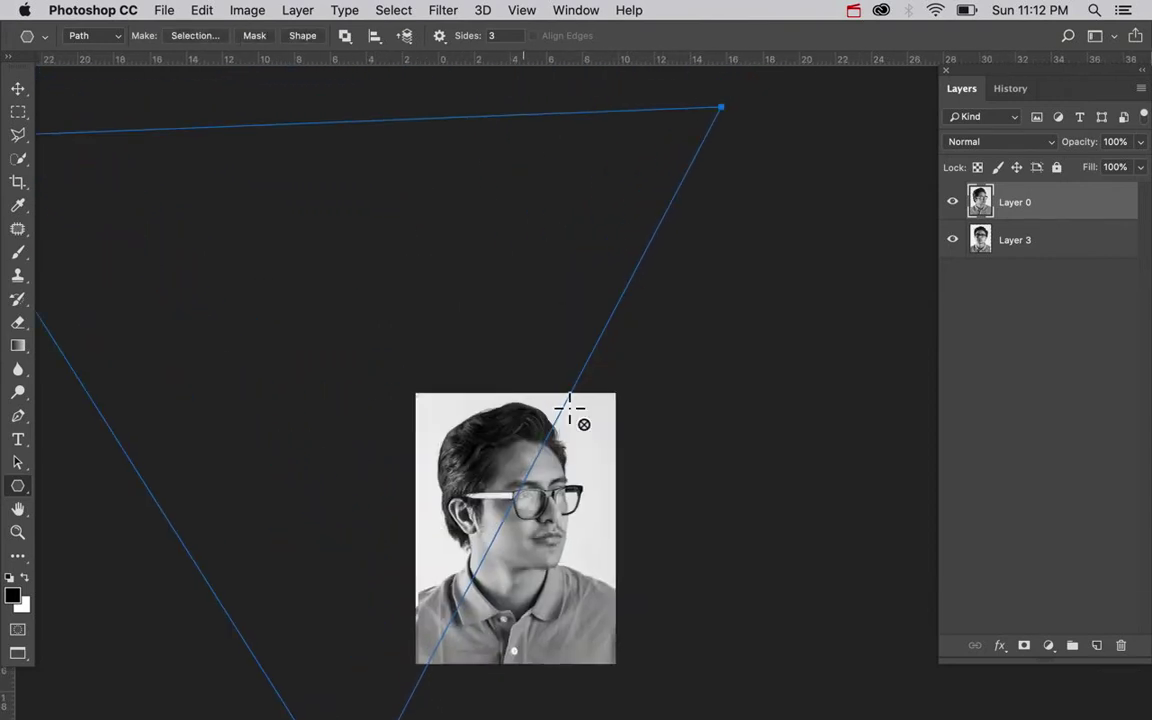
scroll(580, 410, "left", 8)
scroll(570, 410, "down", 5)
scroll(570, 410, "right", 4)
scroll(570, 410, "up", 2)
scroll(570, 410, "right", 4)
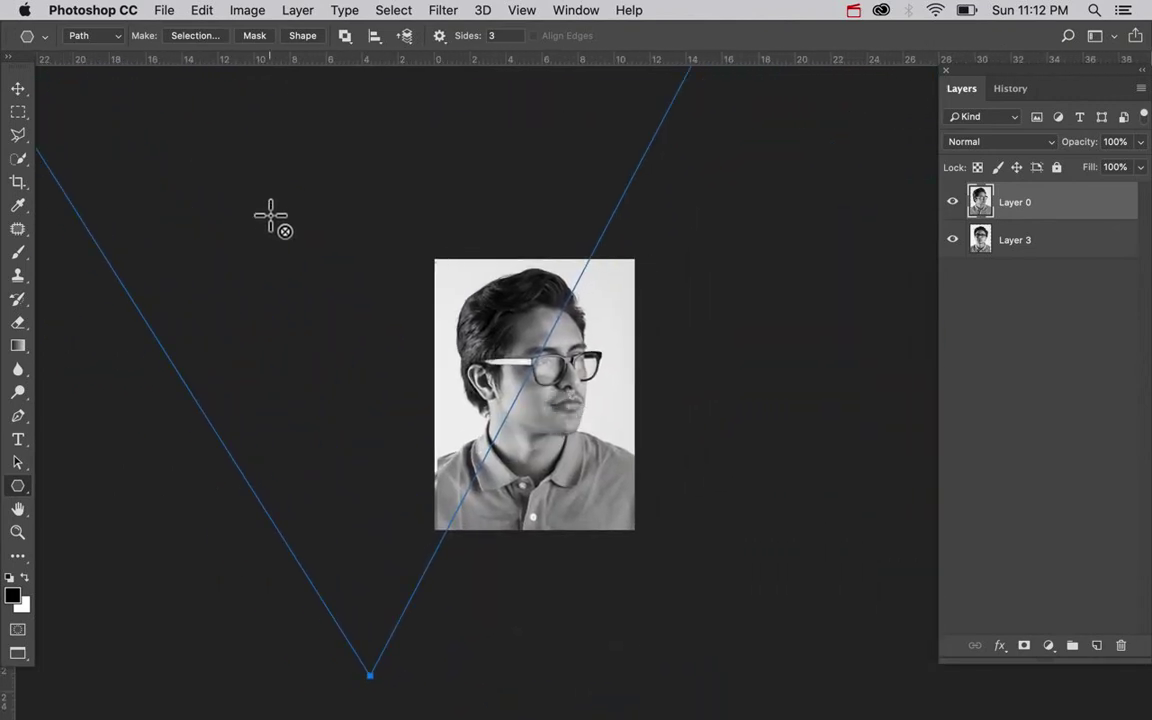
Using the Polygon Tool in Shape mode, draw black triangles over the portrait's left side (about 5003 by 4890 px) and right side (about 4227 by 3829 px)
left_click(115, 41)
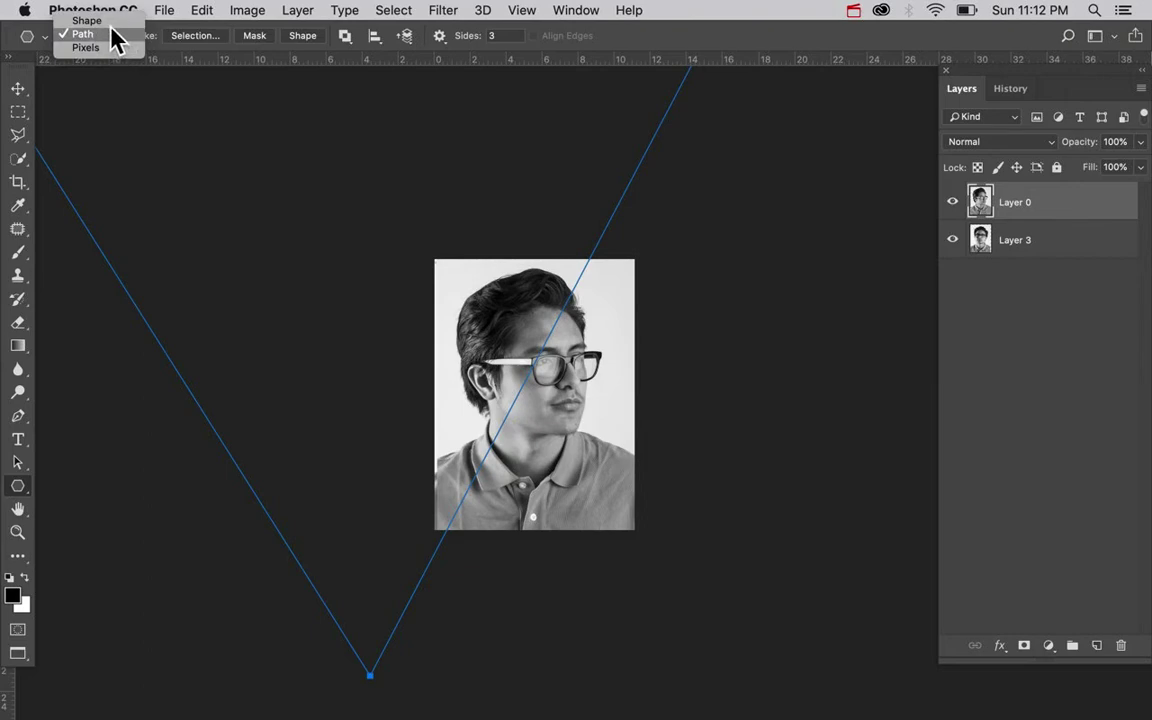
left_click(110, 22)
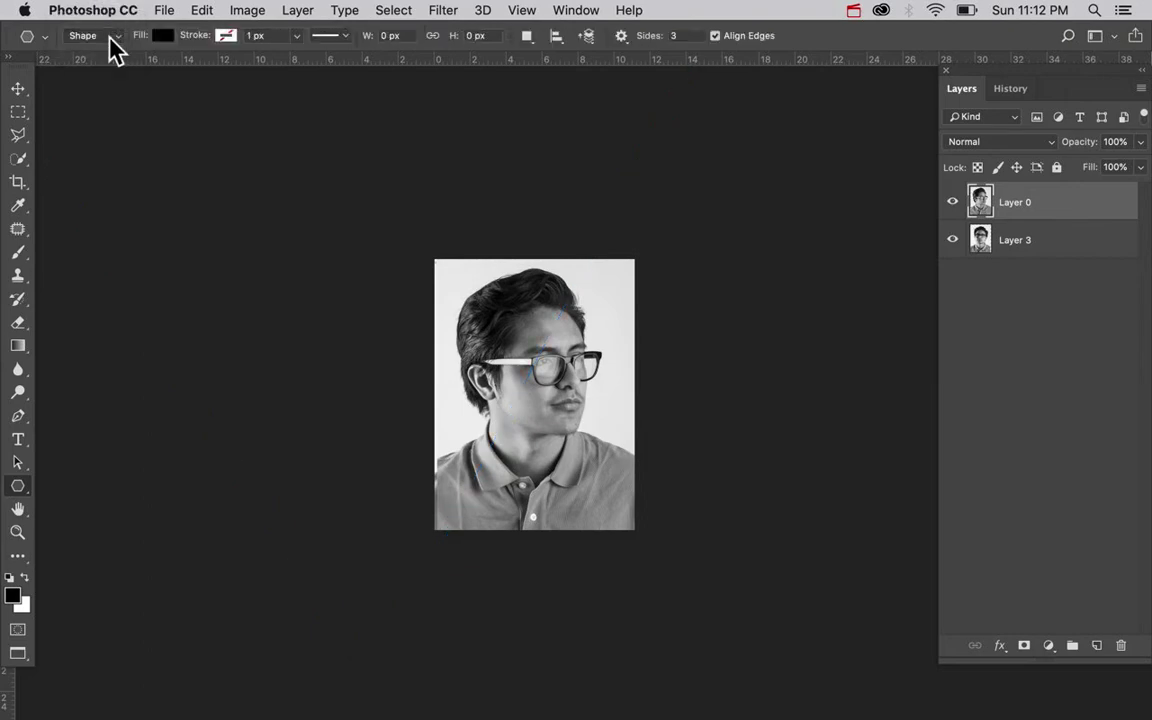
left_click_drag(404, 370, 567, 232)
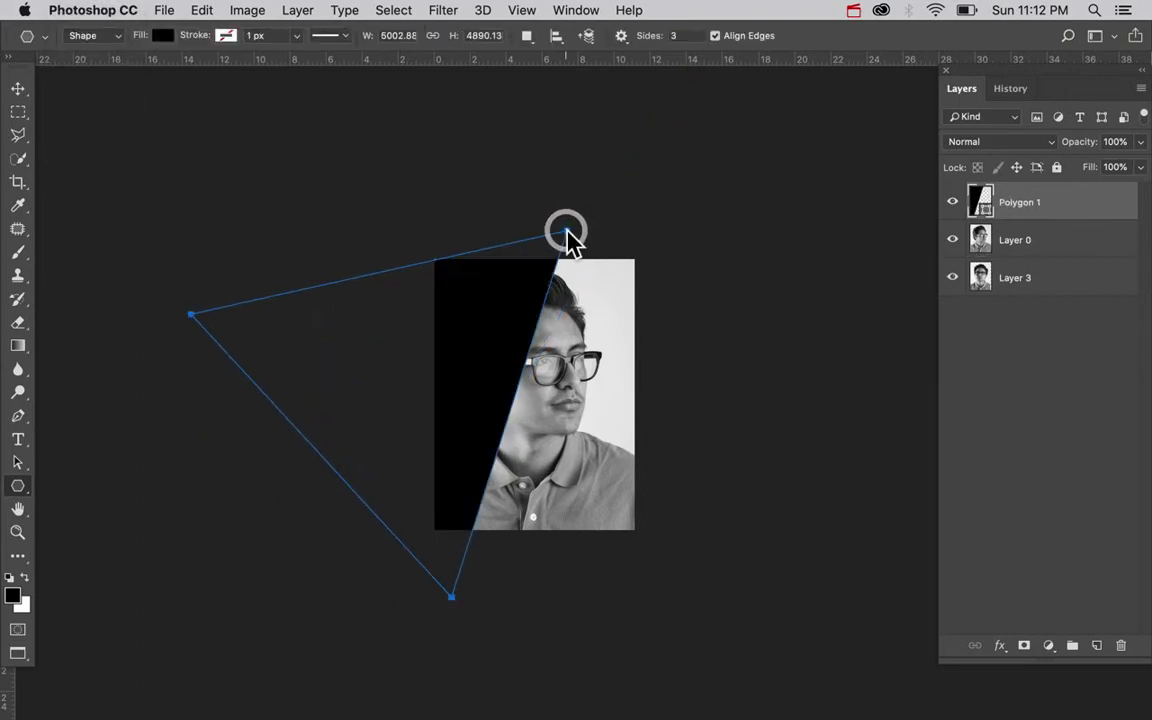
left_click_drag(656, 364, 522, 452)
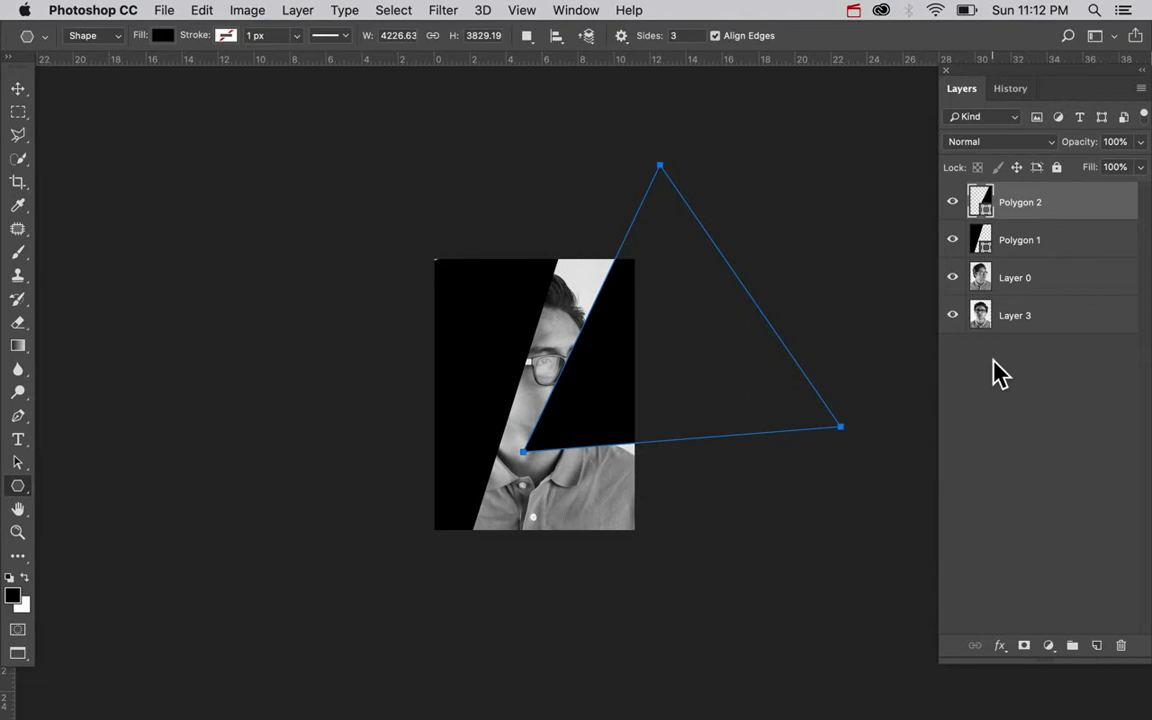
Undo the two black triangle shapes and draw a large three-sided polygon path with one edge running diagonally across the face
key("super+alt+z")
key("super+alt+z")
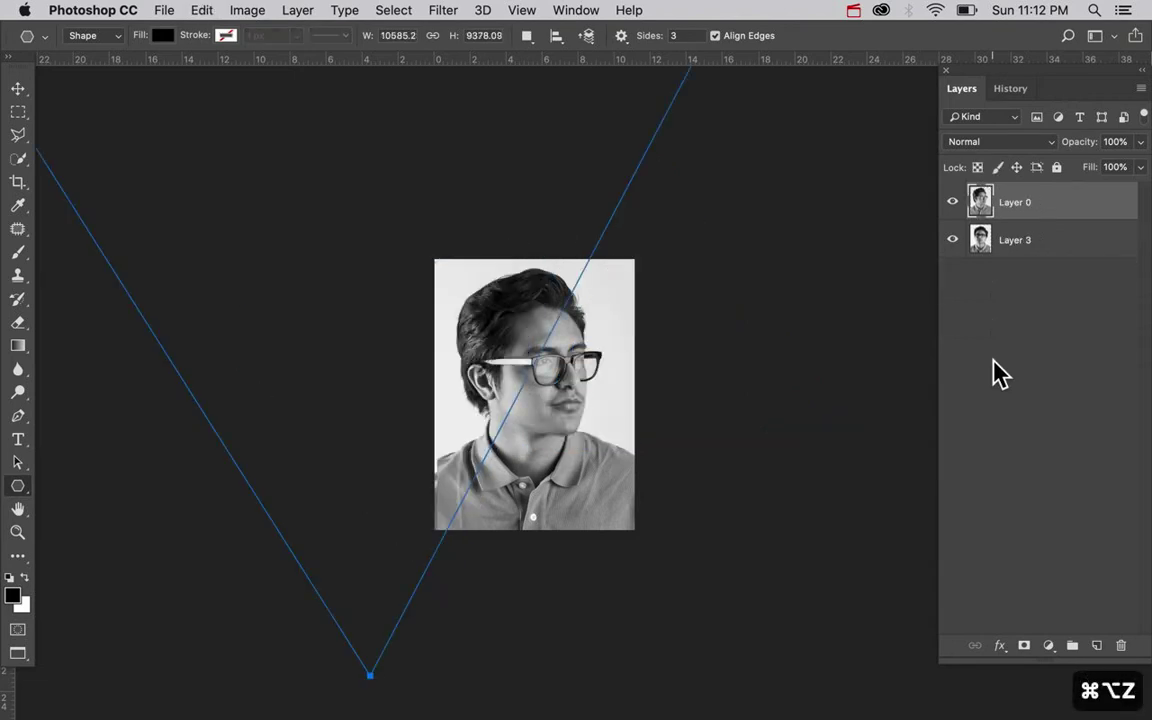
left_click(118, 38)
left_click(106, 46)
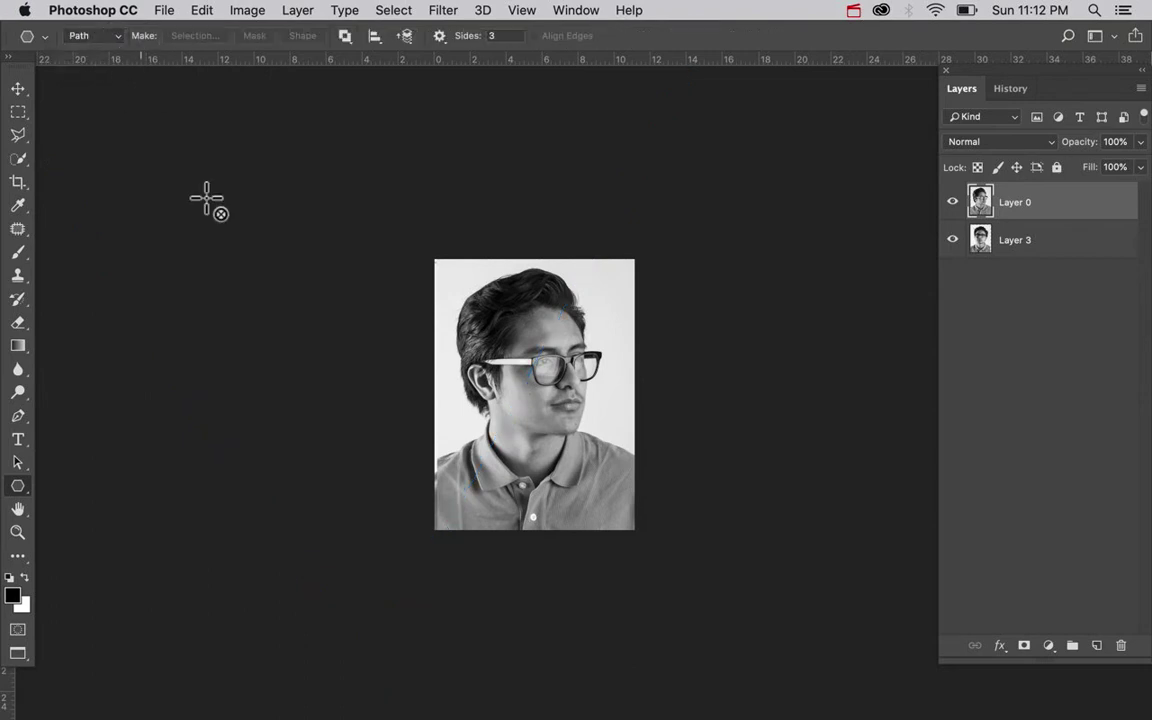
left_click_drag(378, 542, 647, 149)
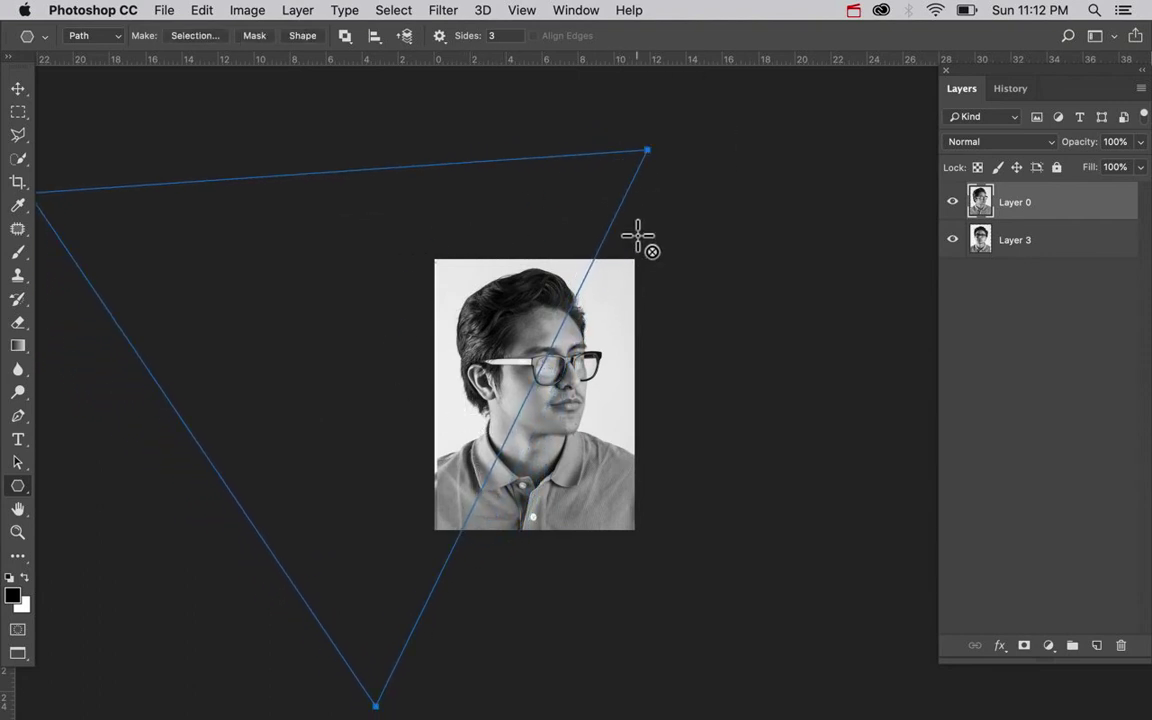
Convert the triangular path into a new anti-aliased selection with 0 px feather and use it to mask Layer 0
left_click(192, 38)
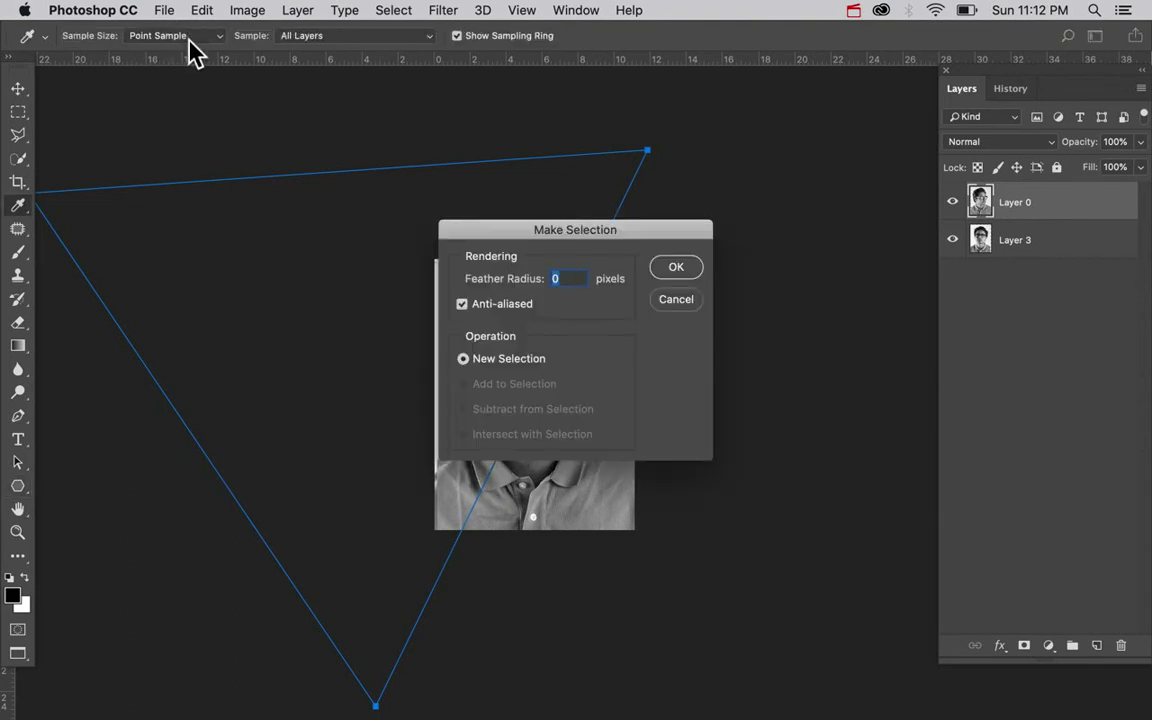
left_click(677, 270)
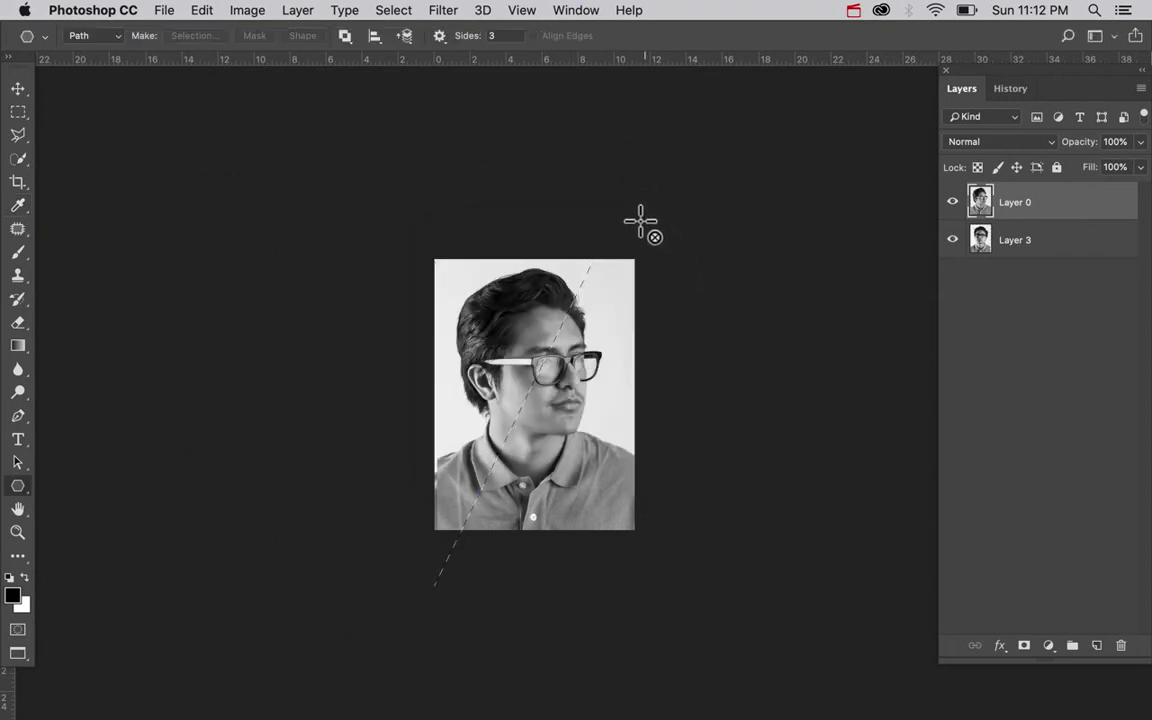
key("super+equal")
key("super+equal")
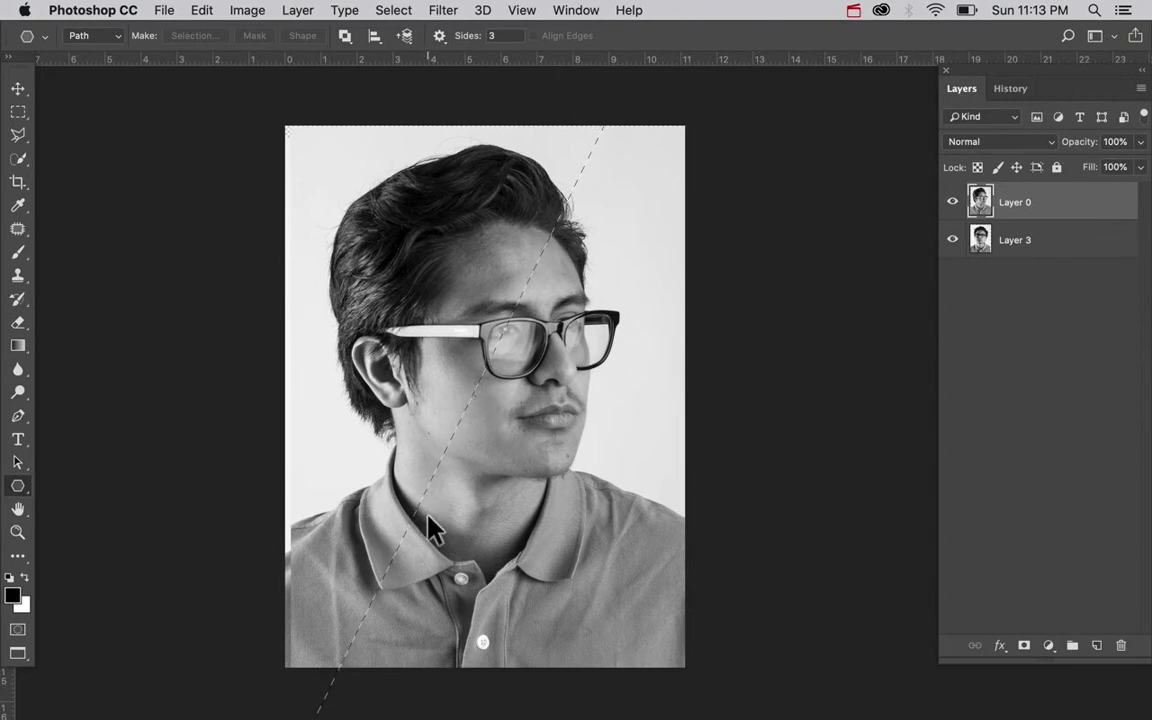
key("super+minus")
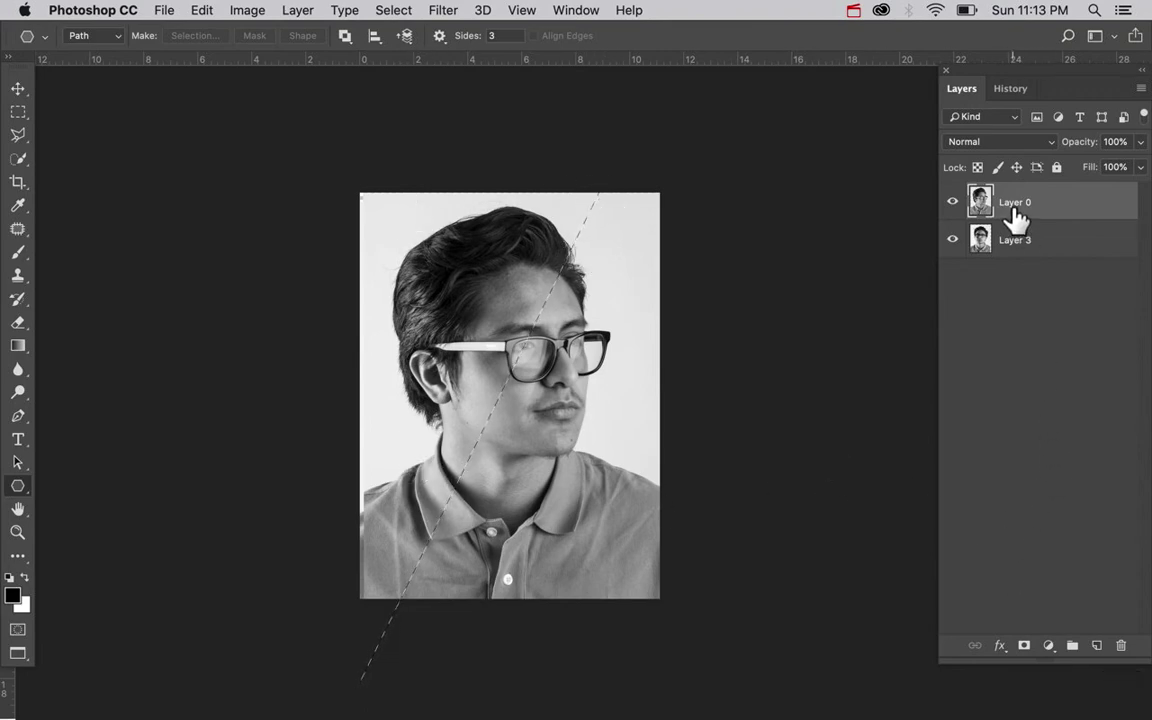
left_click(1022, 647)
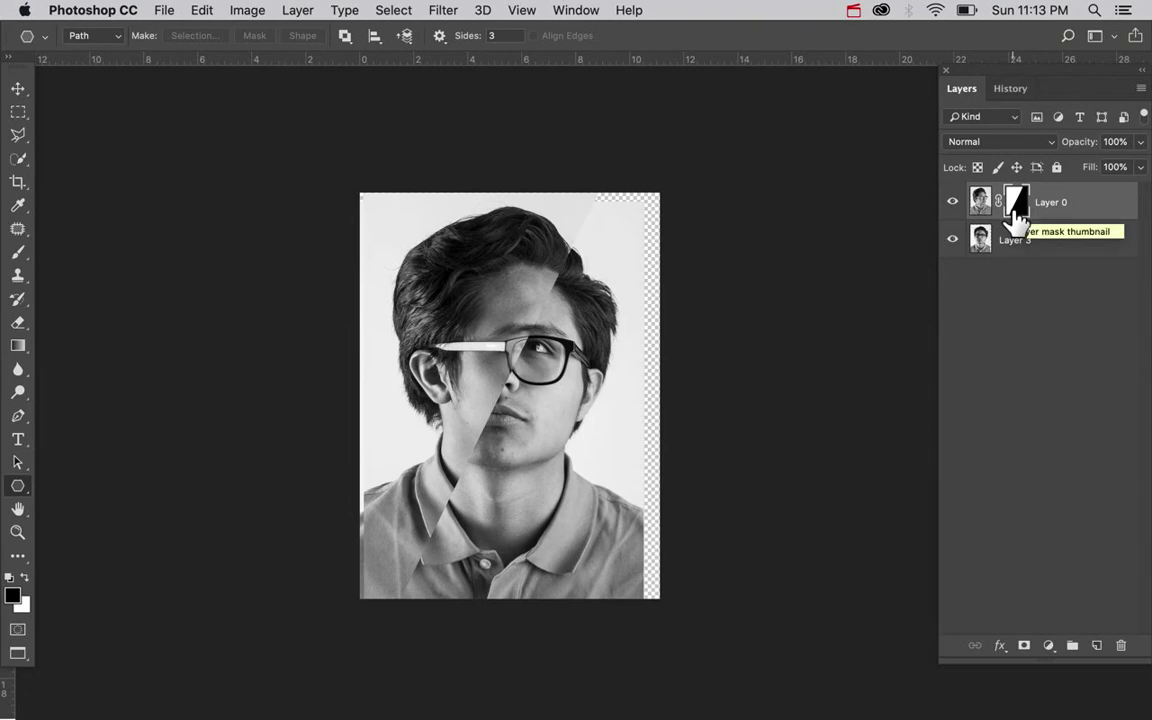
key("super+equal")
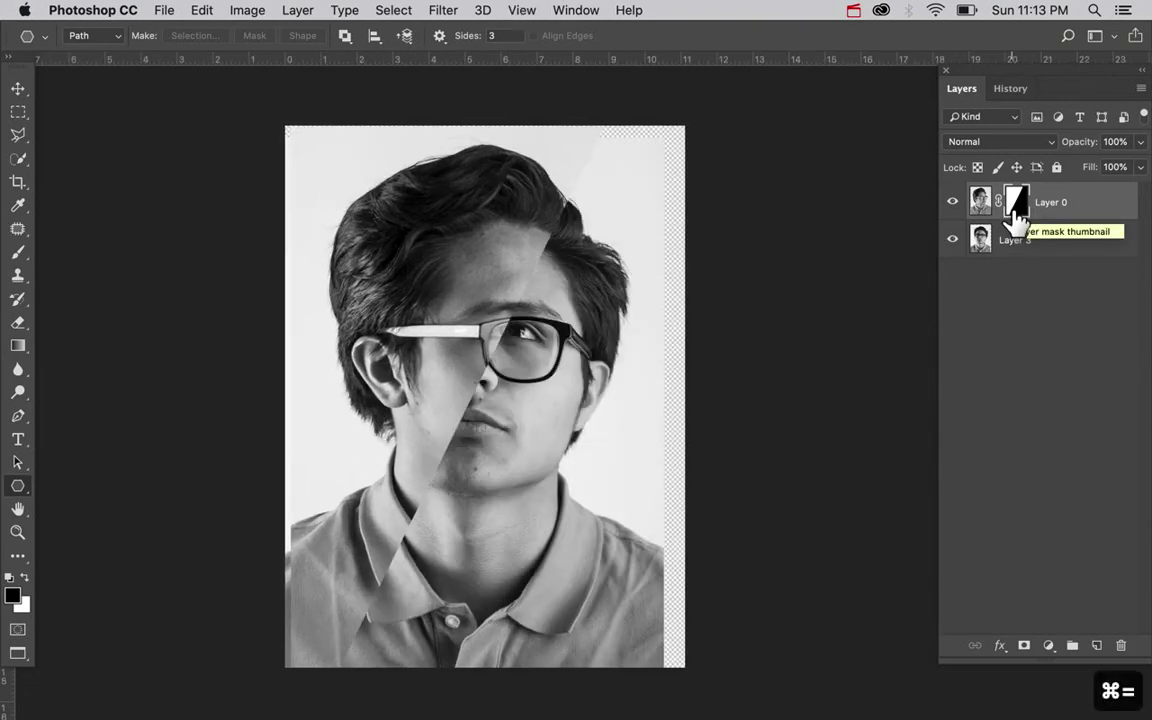
Unlink the mask from Layer 0 and shift only the mask right and down, hiding Layer 3 temporarily to check the edge
left_click(952, 242)
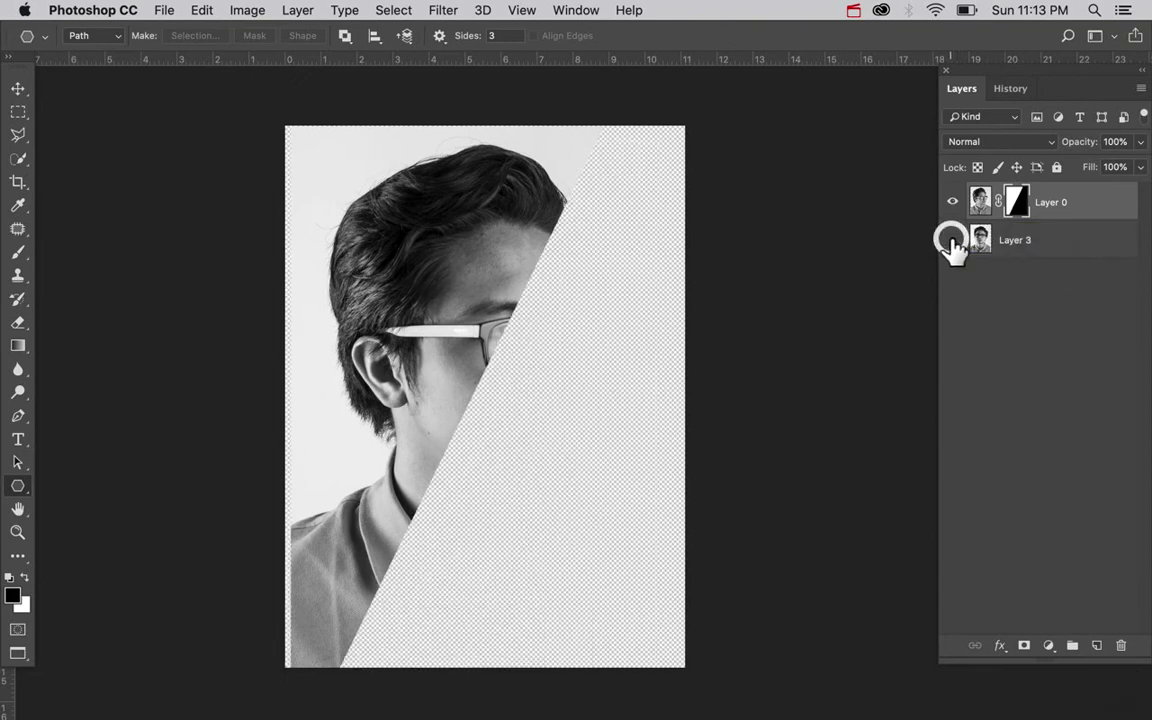
left_click(998, 204)
left_click(17, 89)
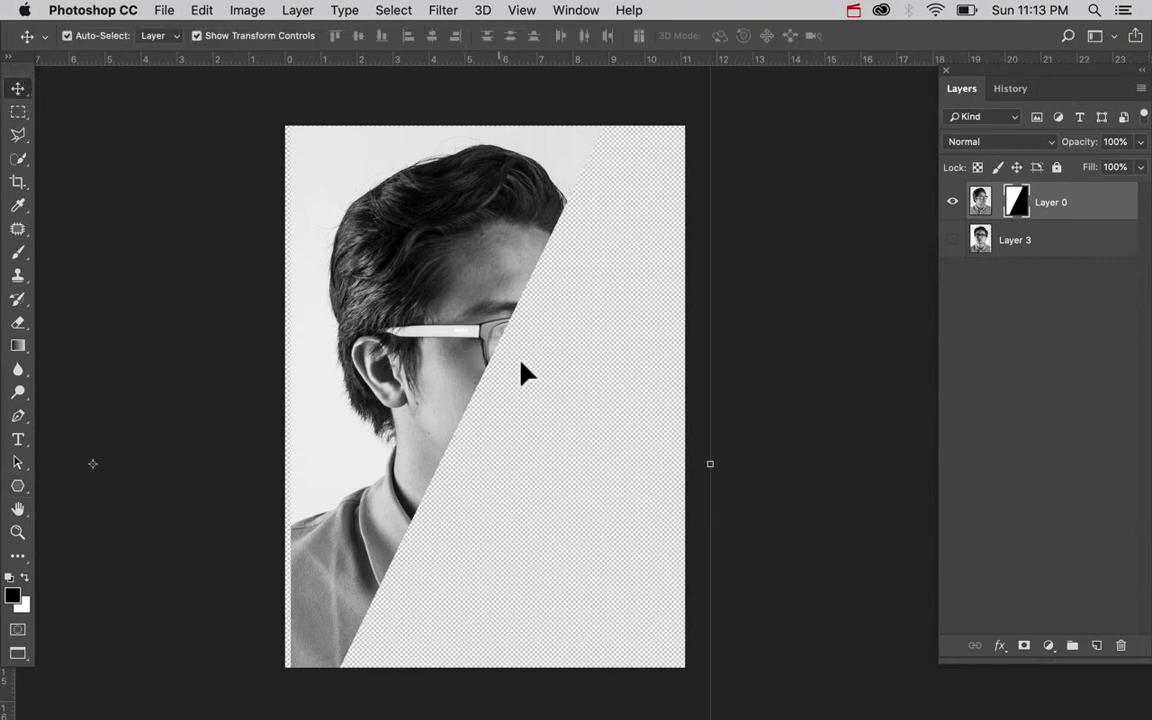
left_click(1016, 203)
left_click_drag(525, 350, 502, 440)
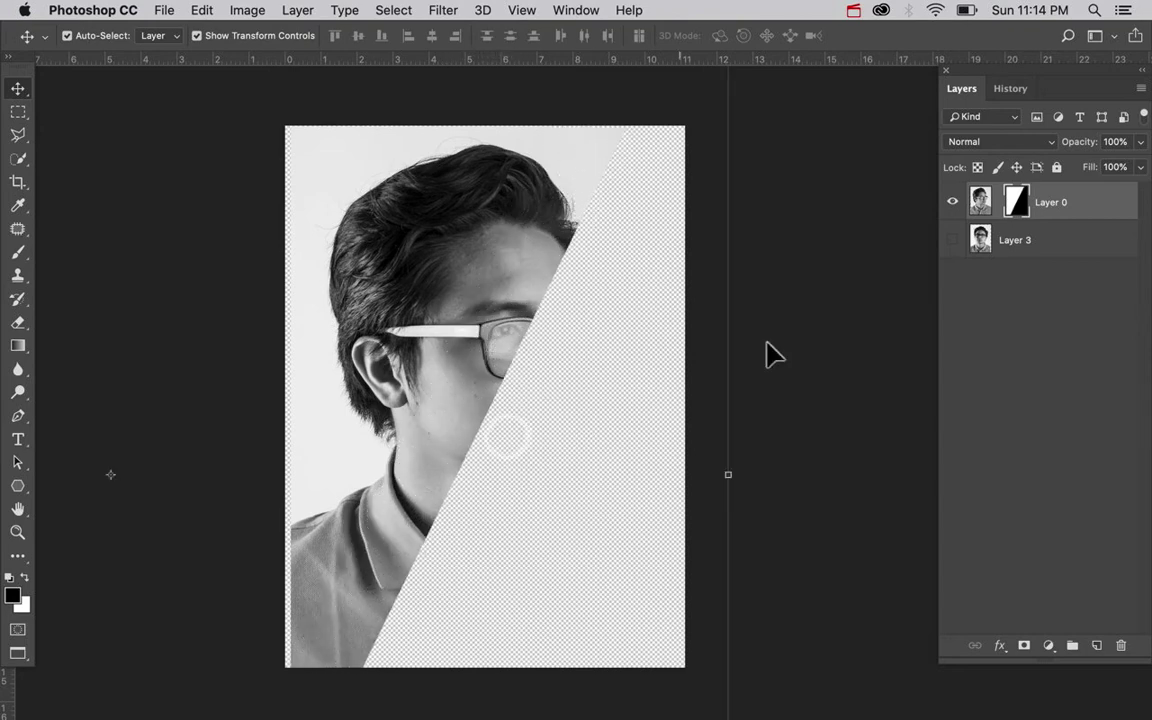
left_click(952, 240)
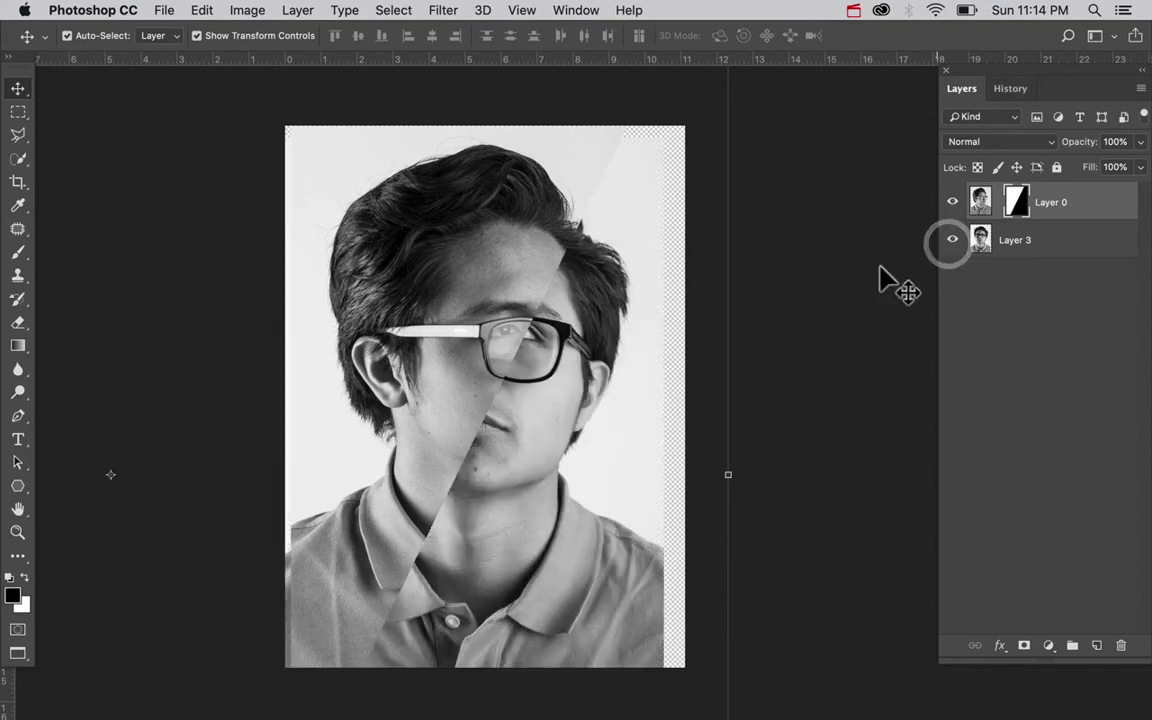
mouse_move(512, 500)
left_mouse_down()
mouse_move(527, 512)
mouse_move(419, 483)
mouse_move(502, 538)
mouse_move(466, 566)
mouse_move(442, 566)
mouse_move(455, 530)
mouse_move(505, 515)
left_mouse_up()
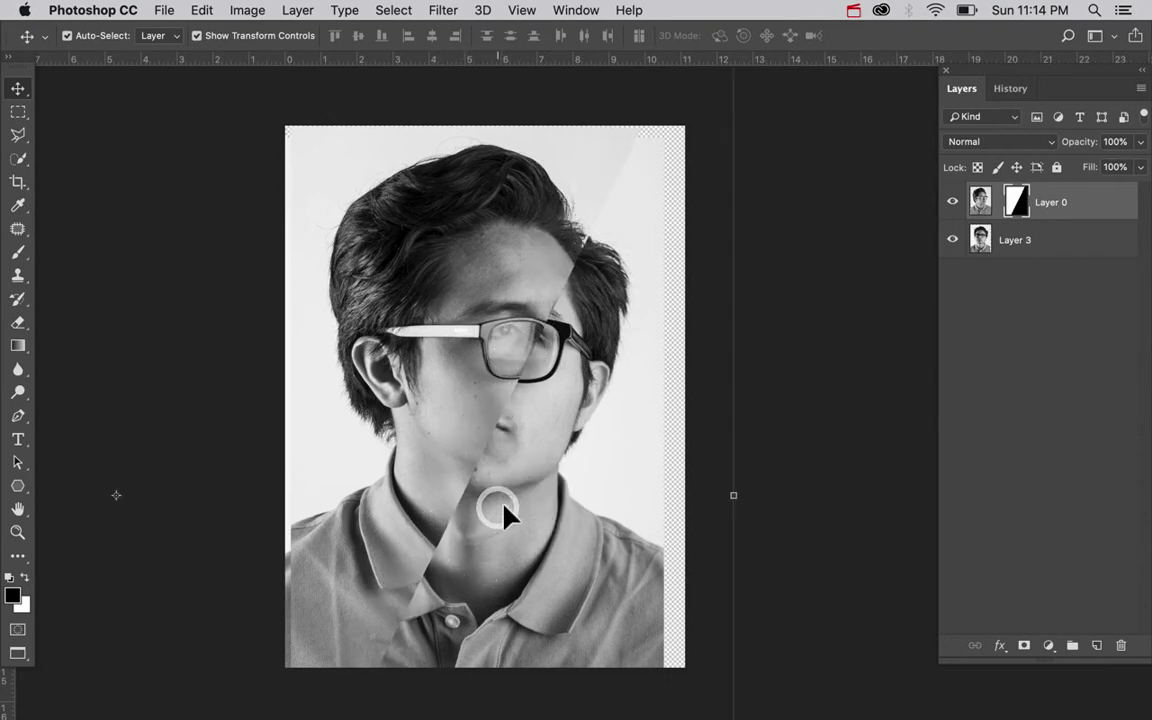
Shift the Layer 0 portrait and then the Layer 3 portrait slightly right to adjust how the two faces line up
left_click(983, 203)
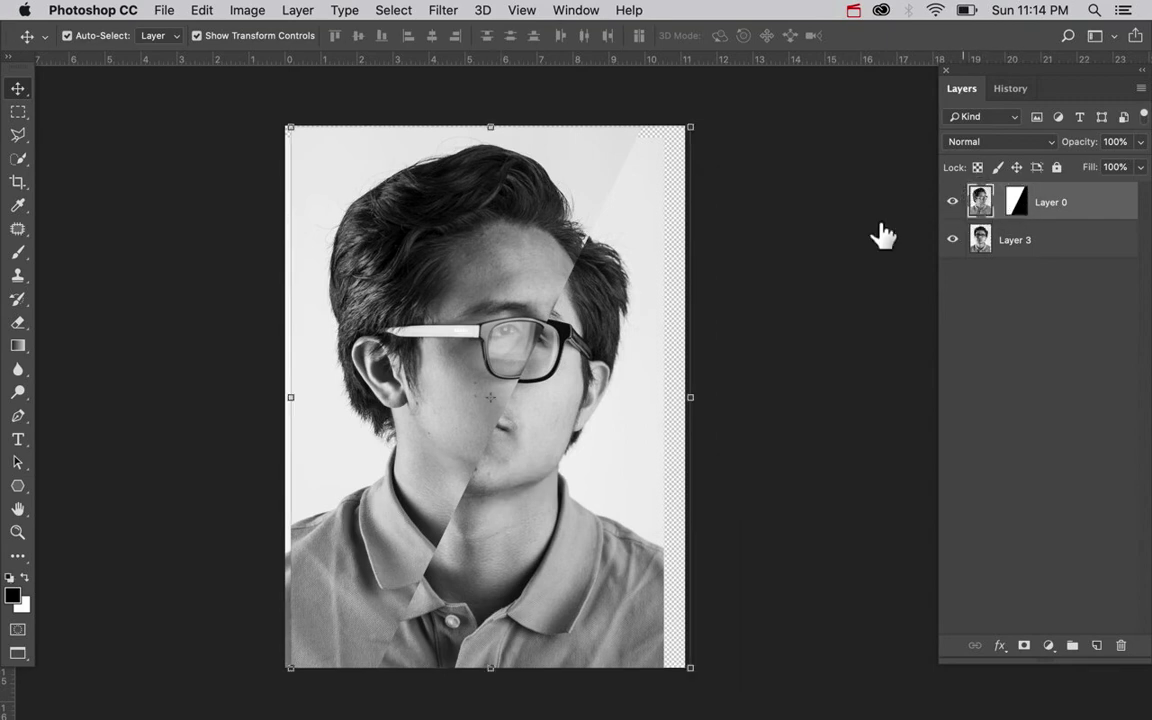
mouse_move(487, 341)
left_mouse_down()
mouse_move(437, 362)
mouse_move(432, 329)
mouse_move(466, 316)
mouse_move(502, 333)
left_mouse_up()
left_click_drag(358, 528, 372, 533)
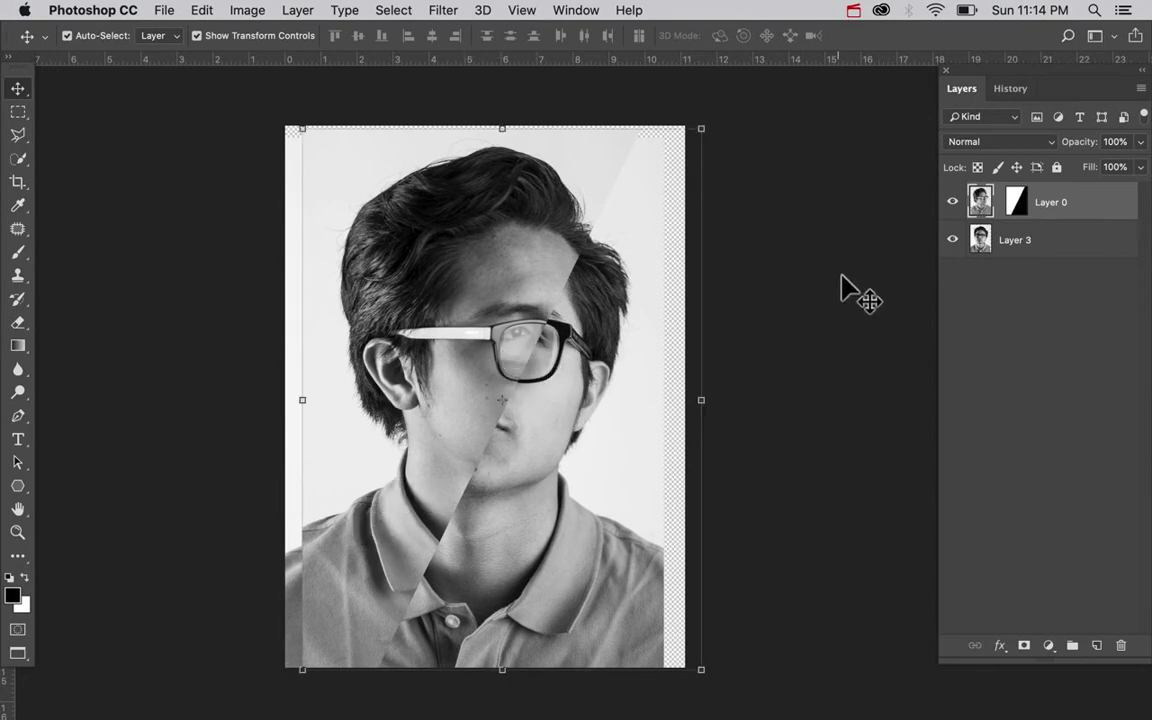
left_click(1010, 248)
left_click_drag(597, 473, 622, 475)
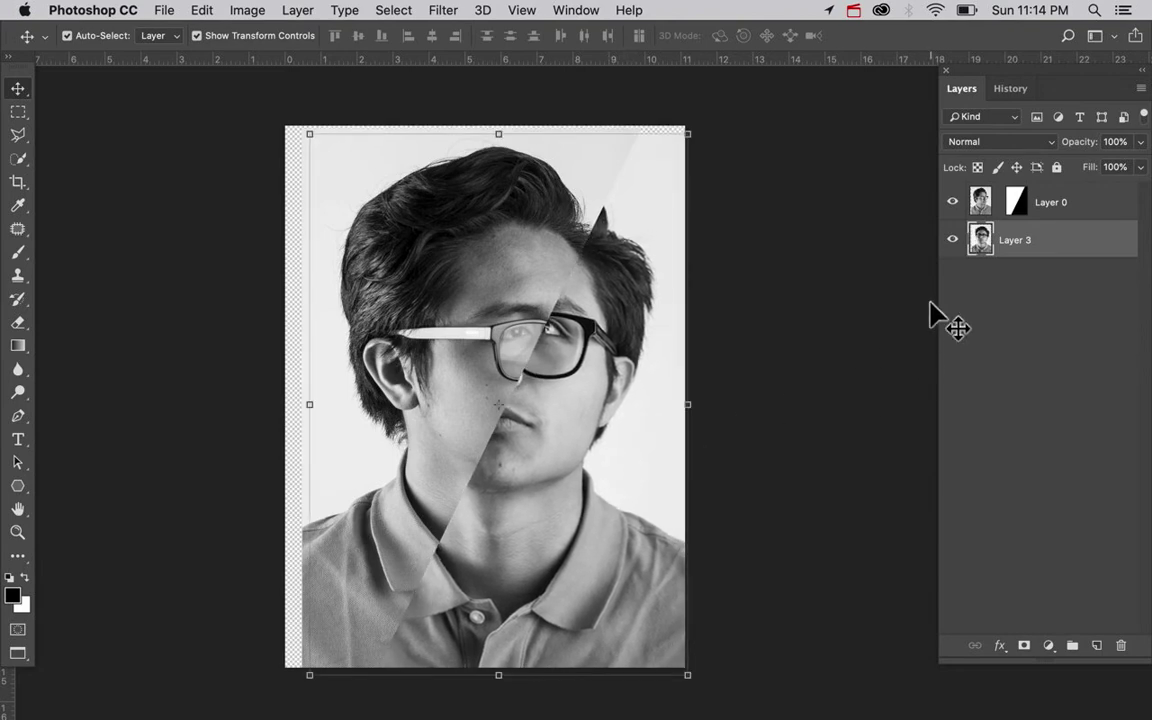
Invert Layer 0's mask to swap the visible portrait halves, and move the mask slightly left and down
left_click(1022, 210)
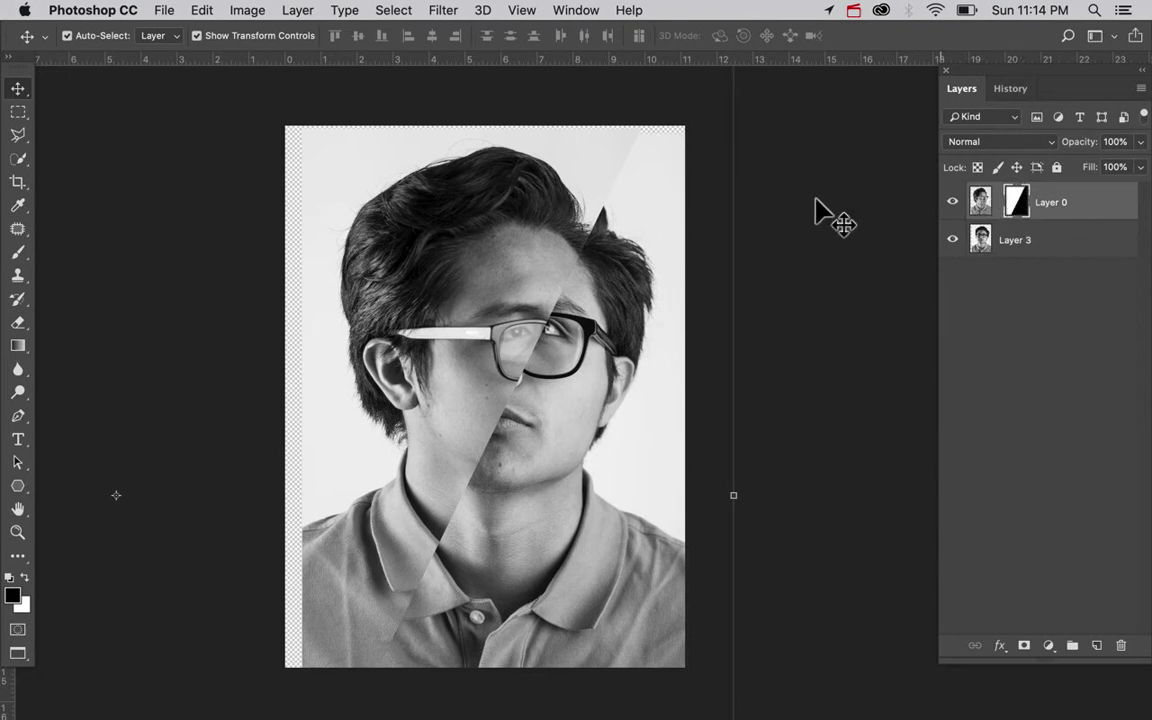
left_click(1019, 200)
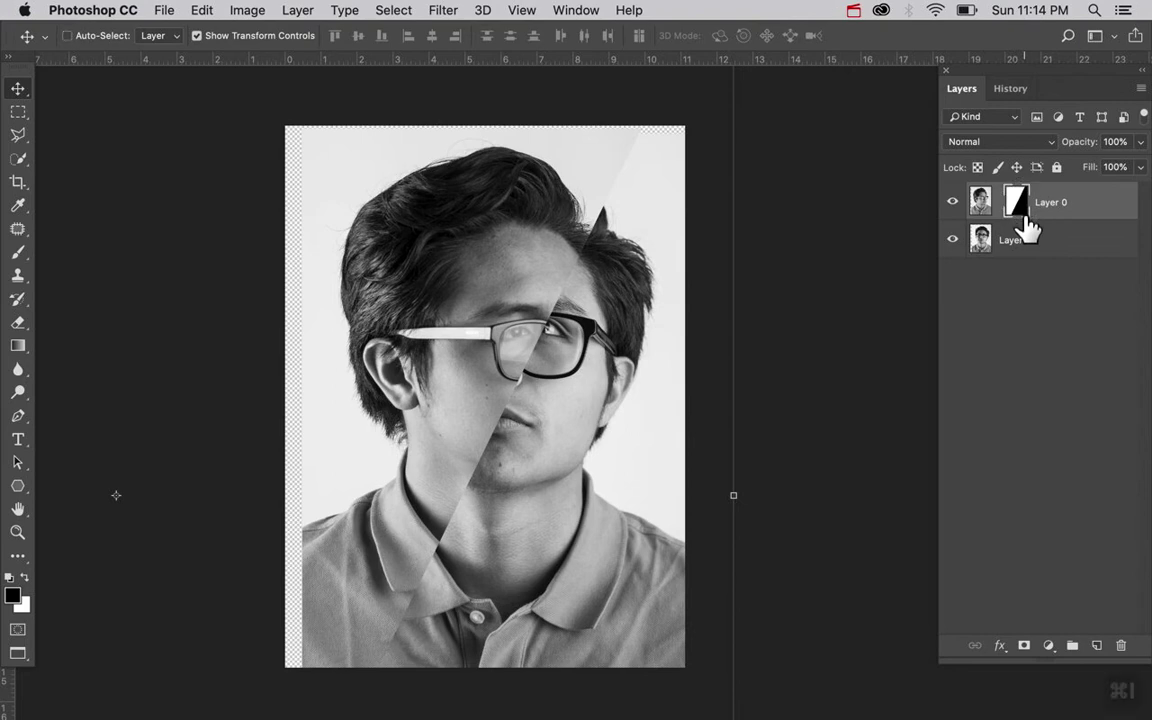
key("super+i")
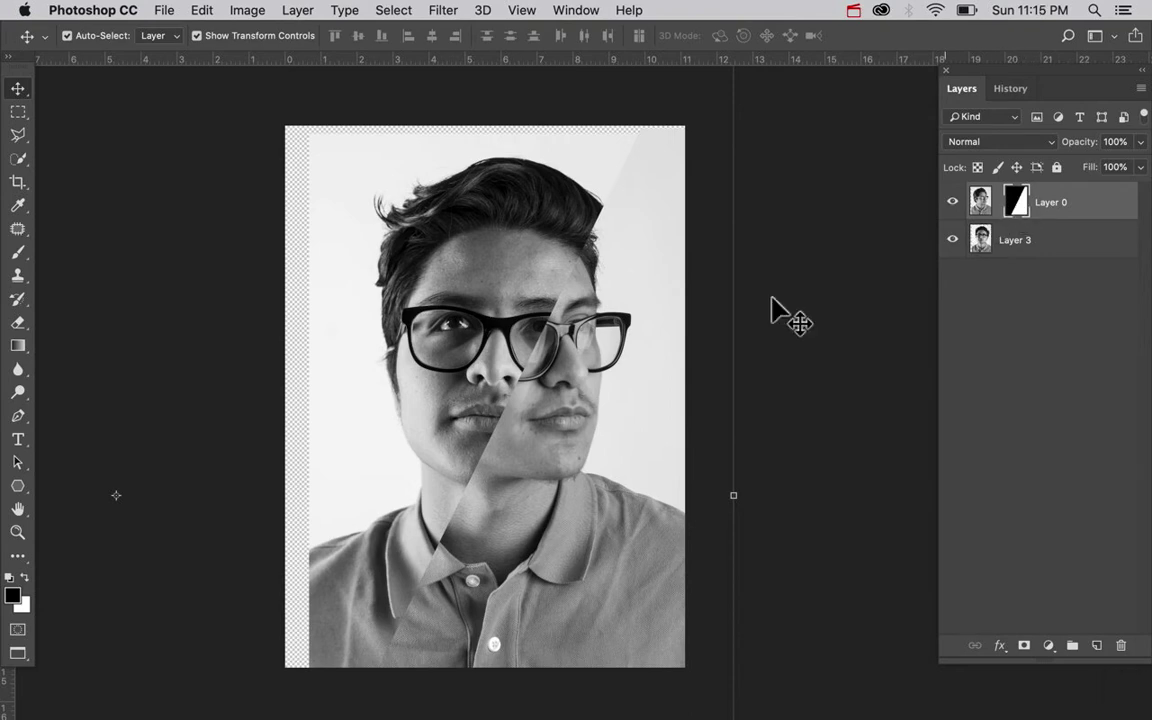
left_click_drag(598, 412, 564, 448)
Move the Layer 3 portrait slightly left and down so its glasses meet those on Layer 0, and reselect Layer 0's mask
left_click(980, 201)
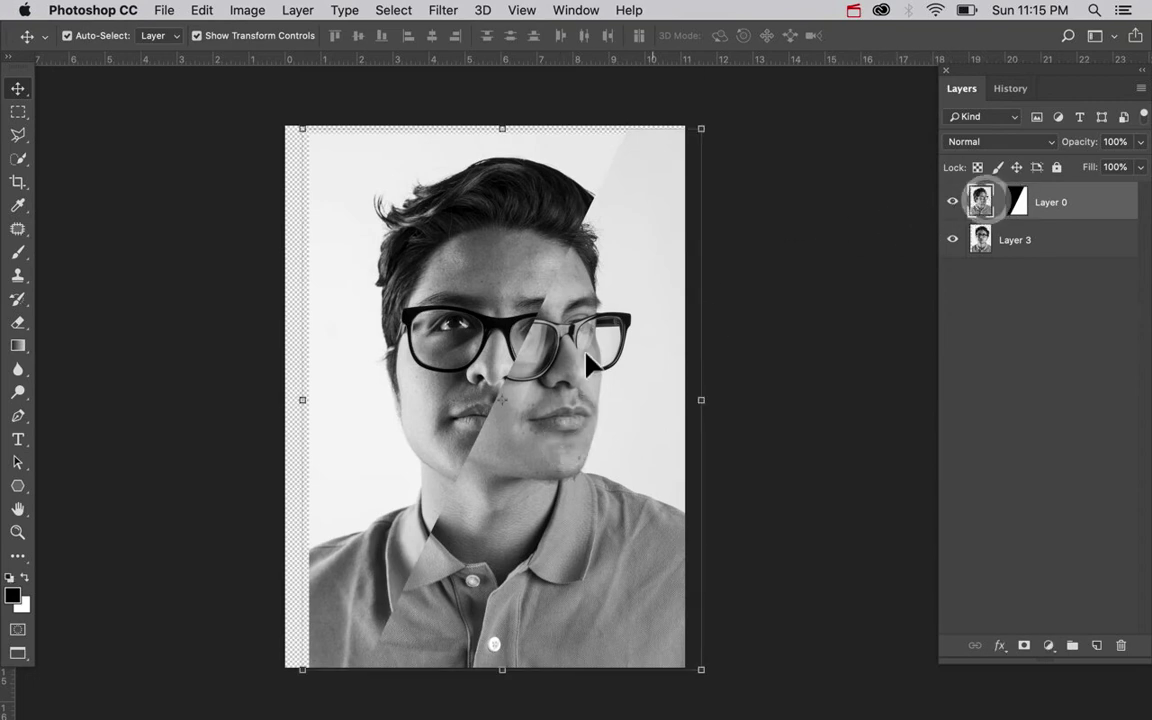
left_click_drag(452, 392, 431, 390)
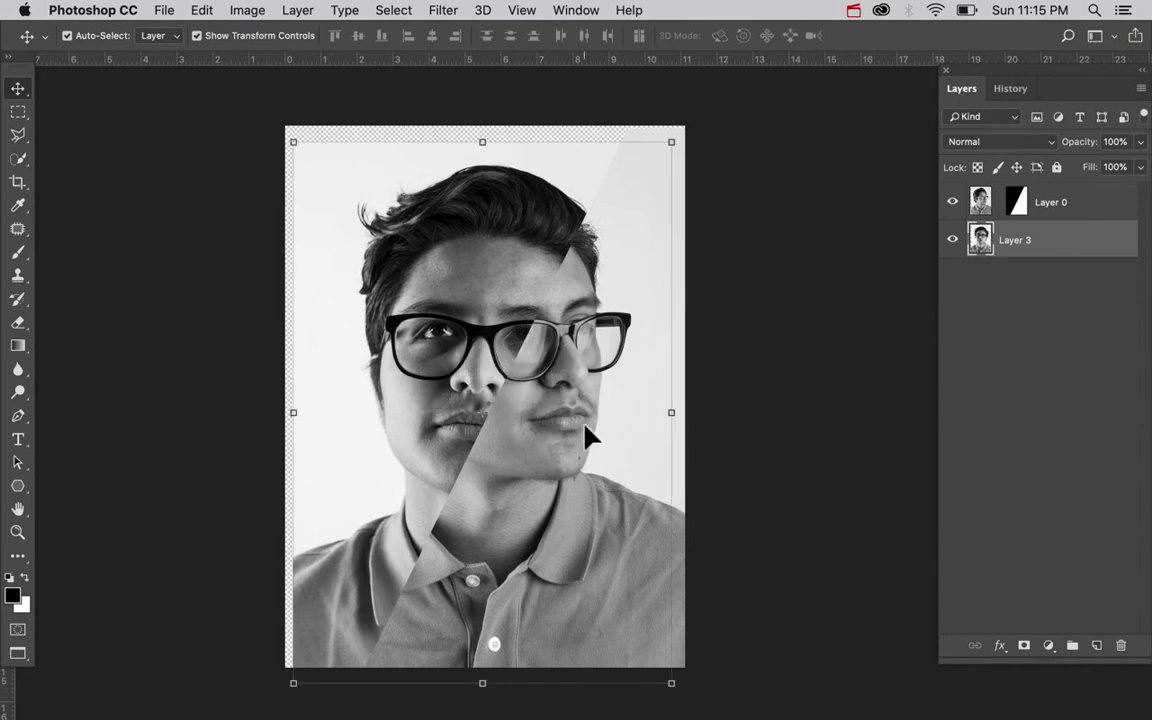
left_click(1017, 204)
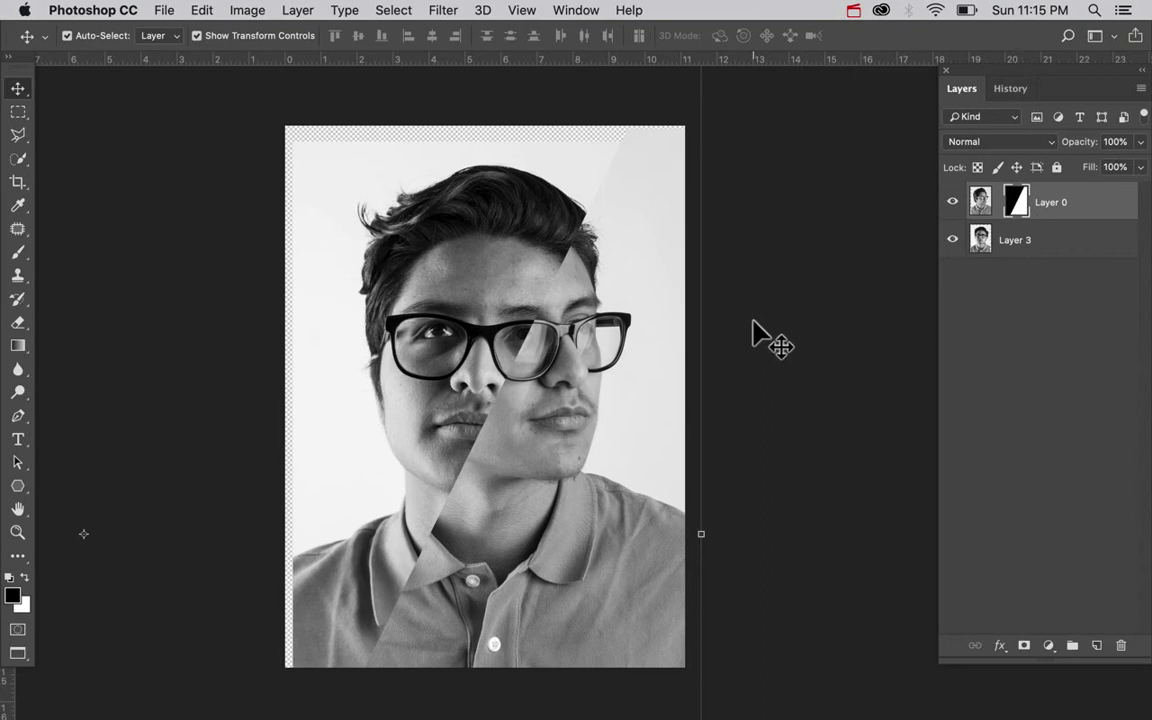
key("super+equal")
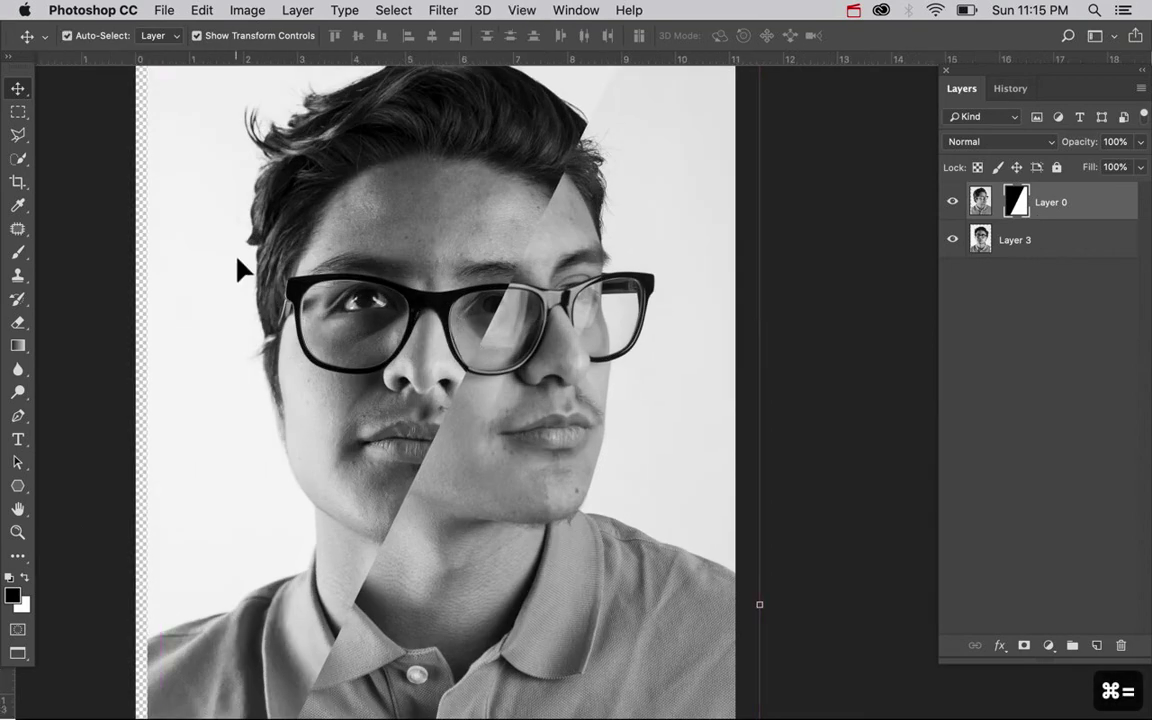
Try painting with a soft black 300 px brush directly on Layer 0's image instead of its mask, and undo the strokes
left_click(984, 208)
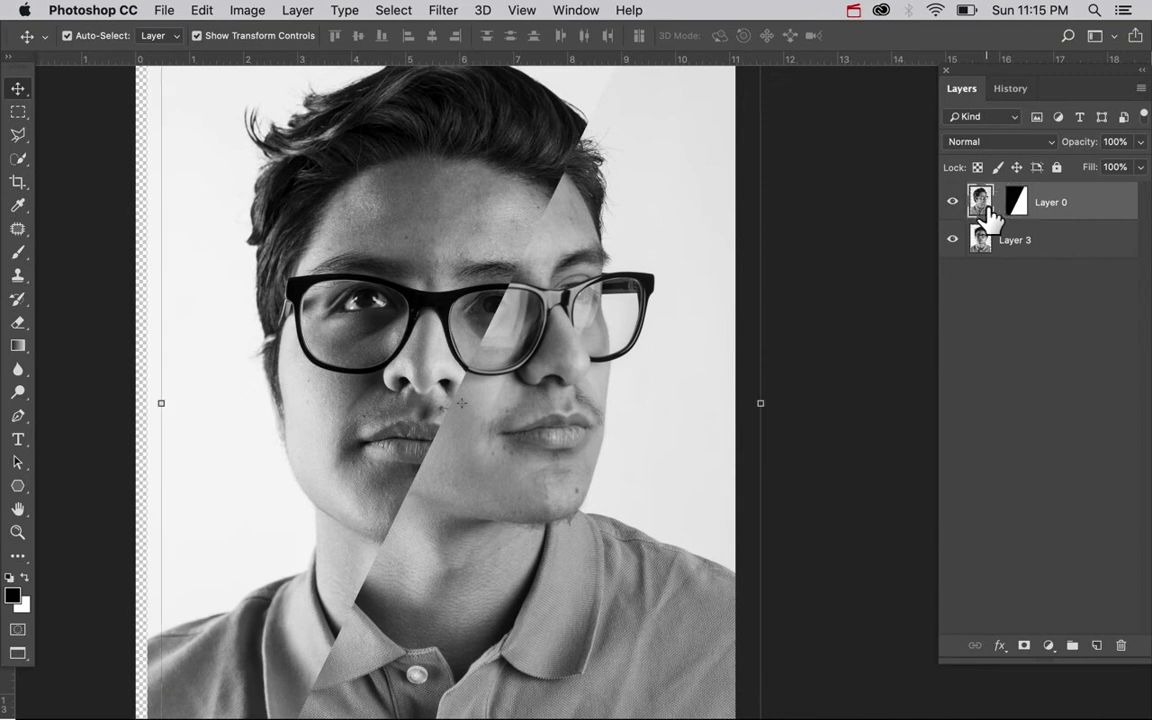
key("b")
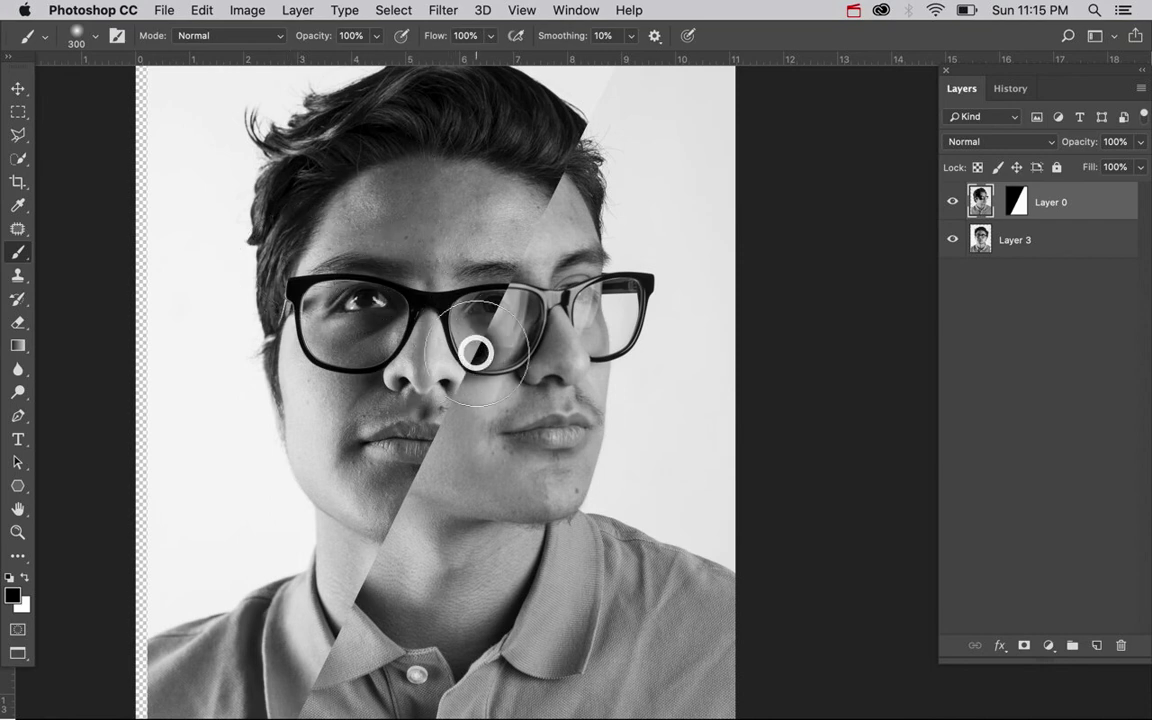
key("cmd+z")
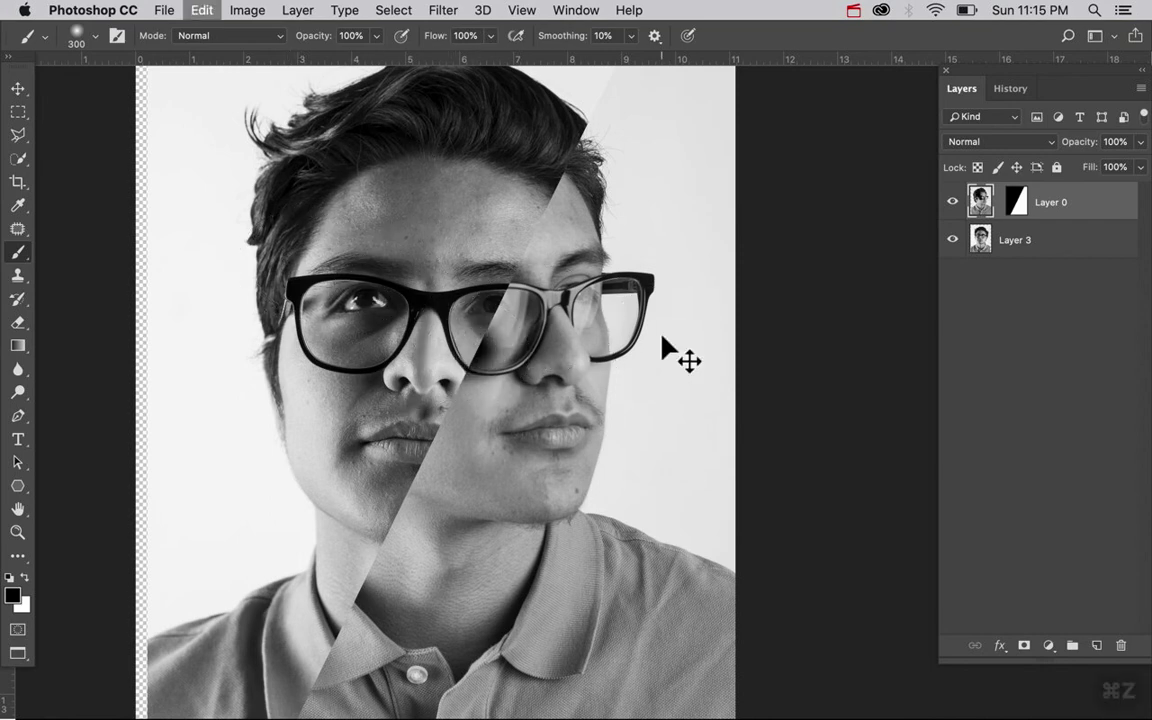
mouse_move(580, 420)
left_mouse_down()
mouse_move(624, 349)
mouse_move(670, 430)
mouse_move(735, 450)
mouse_move(765, 503)
left_mouse_up()
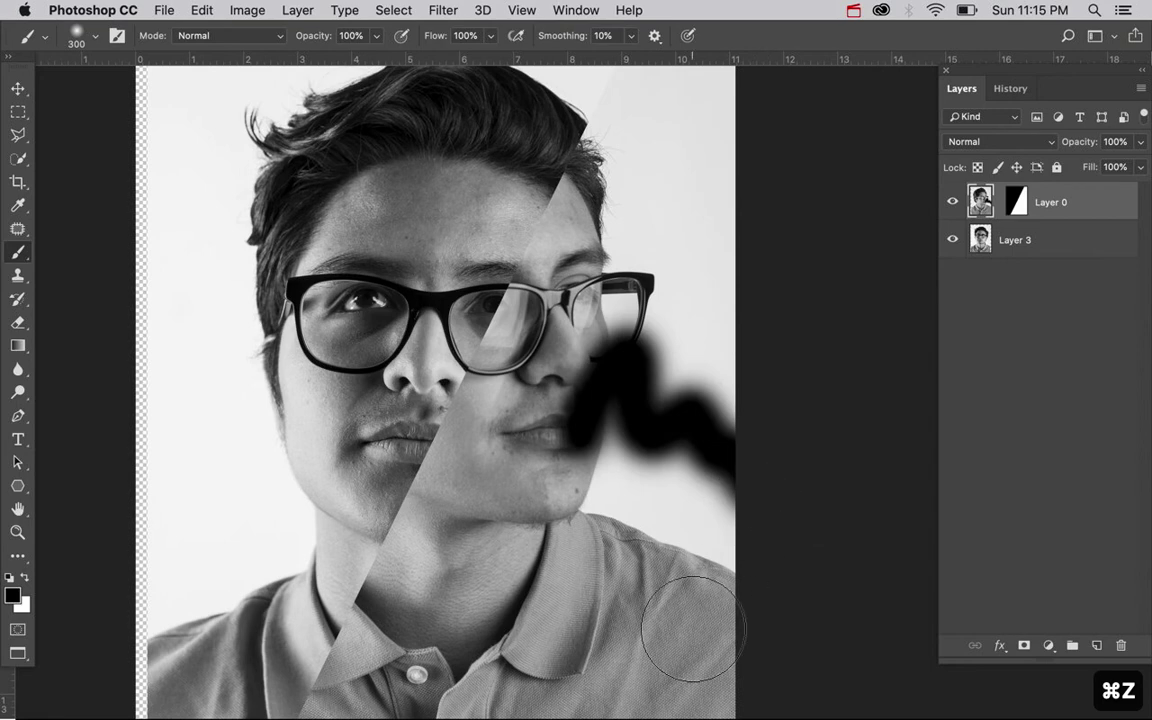
scroll(692, 628, "down", 3)
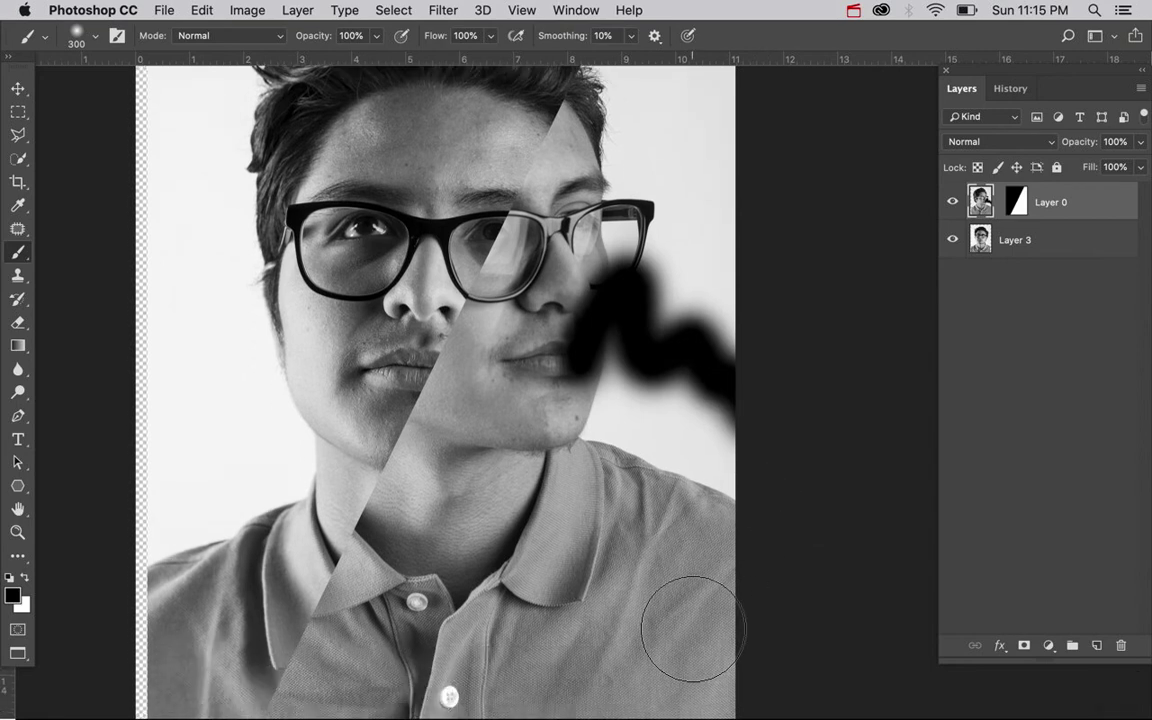
key("super+z")
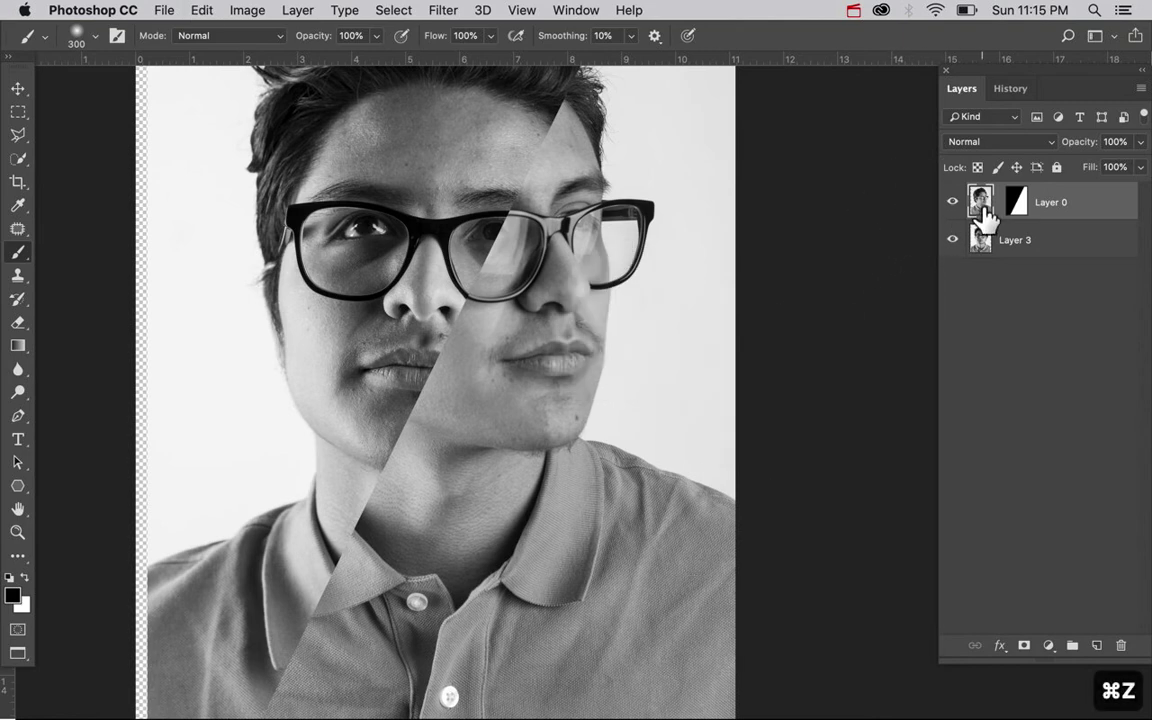
Select Layer 0's mask and paint black with the soft 300 px brush over the diagonal edge across the hair and forehead
left_click(1014, 203)
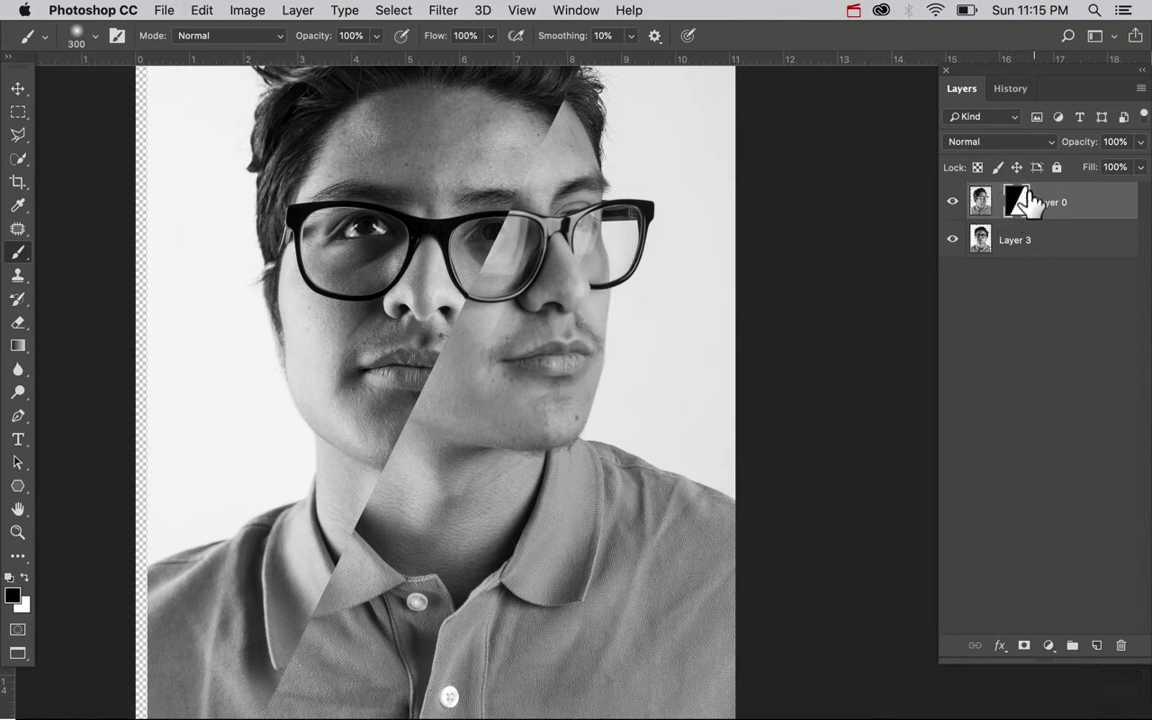
scroll(532, 360, "up", 3)
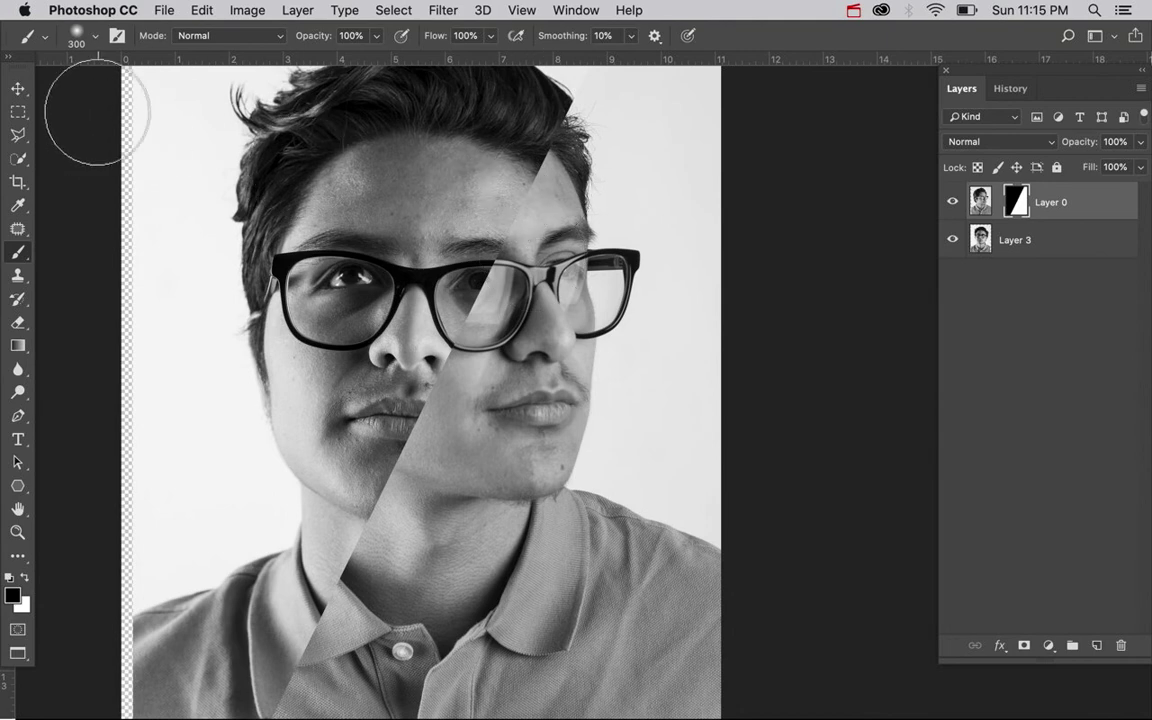
left_click(97, 42)
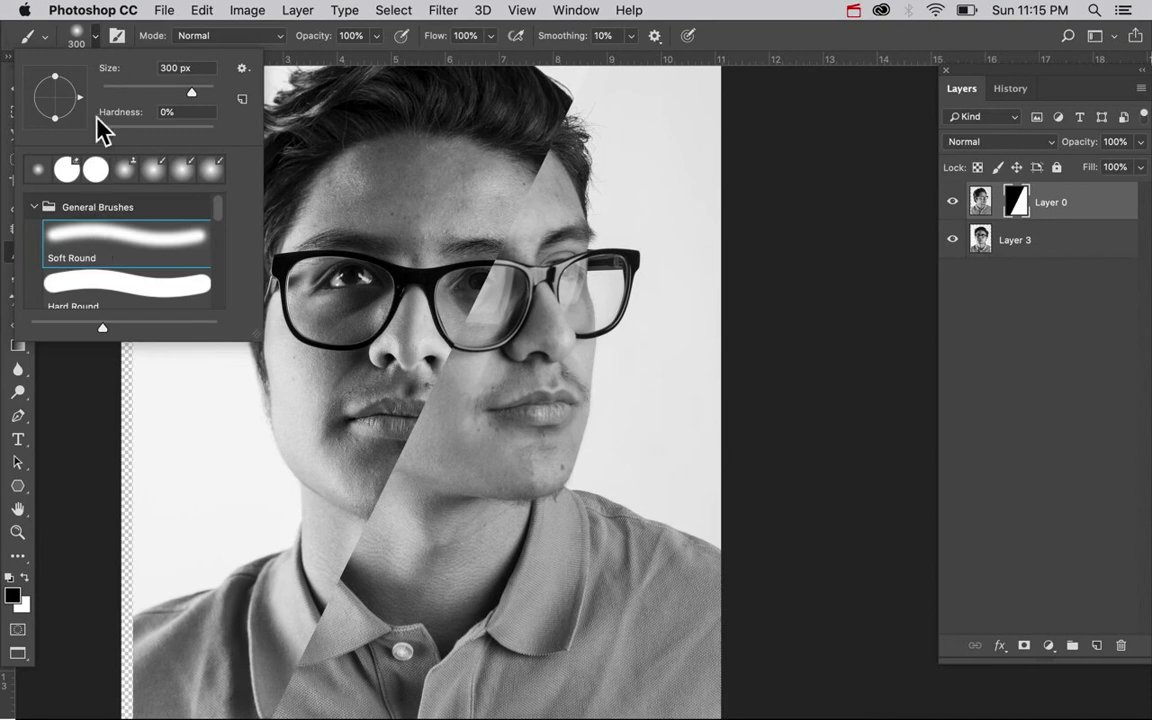
left_click(97, 42)
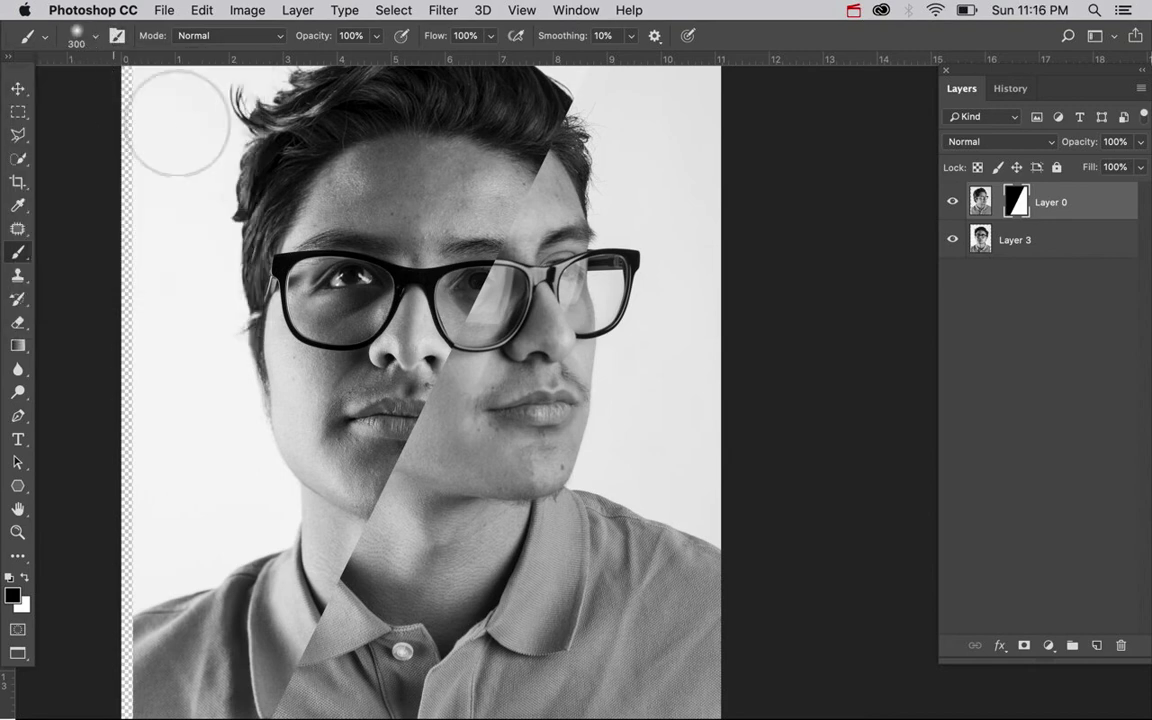
scroll(490, 178, "right", 5)
scroll(490, 178, "up", 3)
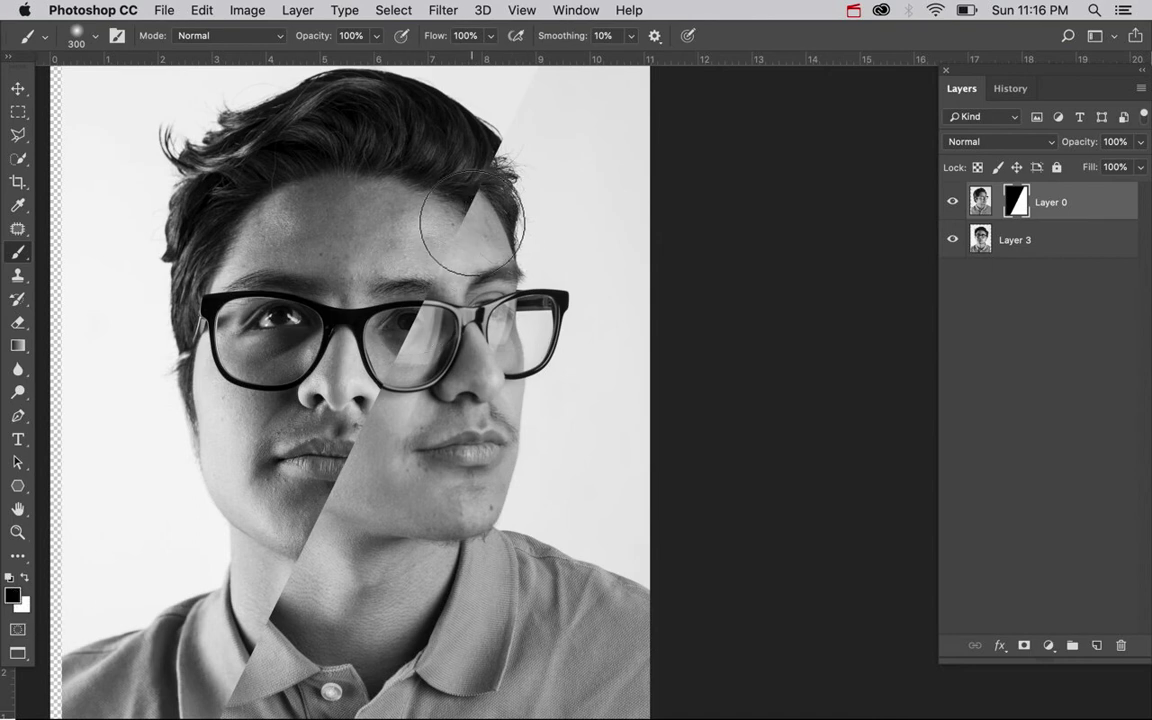
mouse_move(472, 222)
left_mouse_down()
mouse_move(463, 213)
mouse_move(512, 108)
mouse_move(472, 222)
mouse_move(489, 193)
mouse_move(507, 234)
mouse_move(483, 226)
mouse_move(482, 206)
left_mouse_up()
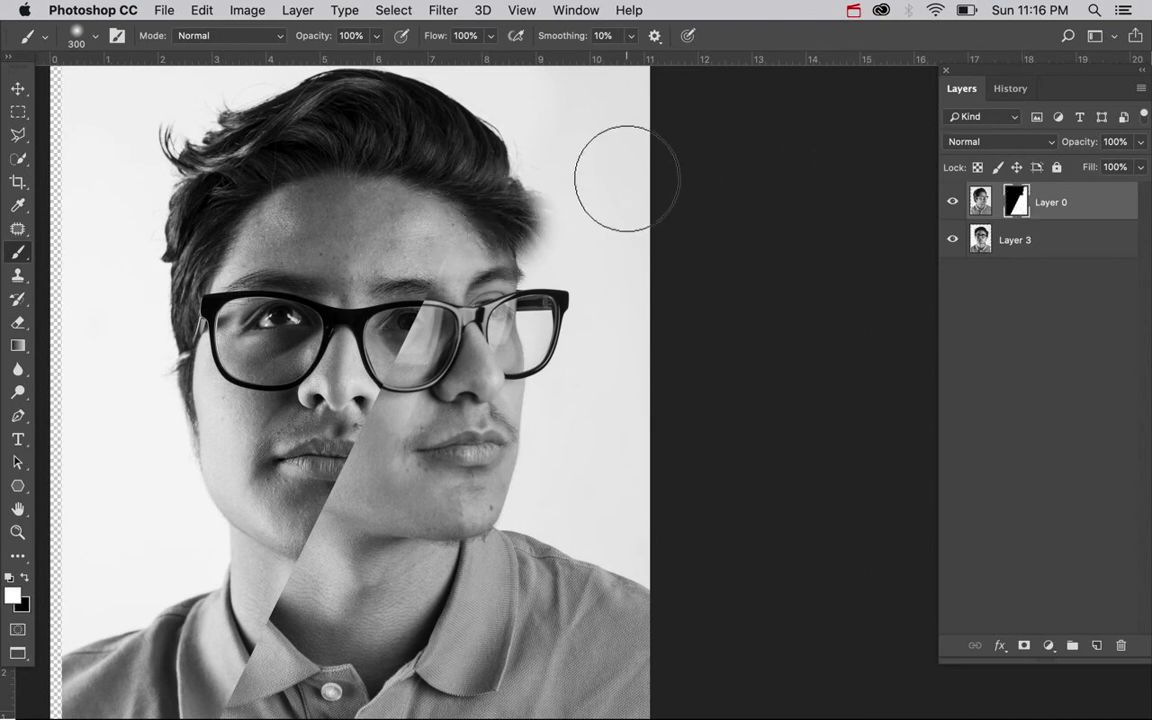
Paint white on Layer 0's mask around the temple and forehead to restore that portrait's hairline
key("x")
mouse_move(553, 200)
left_mouse_down()
mouse_move(509, 231)
mouse_move(522, 222)
mouse_move(502, 207)
mouse_move(513, 195)
mouse_move(470, 197)
mouse_move(502, 150)
mouse_move(466, 214)
mouse_move(476, 140)
mouse_move(470, 199)
mouse_move(406, 159)
mouse_move(447, 137)
mouse_move(405, 205)
mouse_move(387, 171)
mouse_move(392, 210)
left_mouse_up()
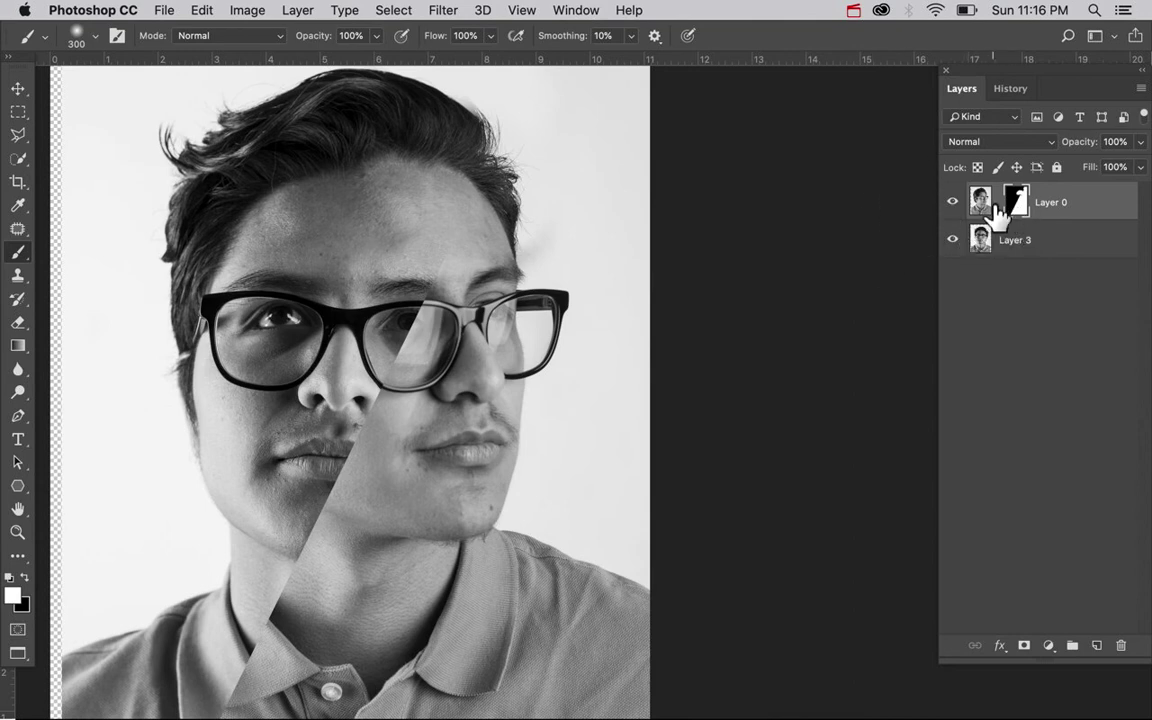
mouse_move(452, 200)
left_mouse_down()
mouse_move(444, 255)
mouse_move(444, 237)
mouse_move(497, 212)
mouse_move(536, 223)
mouse_move(523, 243)
mouse_move(543, 235)
mouse_move(534, 250)
mouse_move(508, 237)
mouse_move(544, 191)
mouse_move(539, 216)
mouse_move(521, 178)
mouse_move(545, 116)
mouse_move(489, 140)
left_mouse_up()
Blend the two portraits' hair at the crown with alternating white and black strokes on Layer 0's mask
scroll(495, 140, "up", 3)
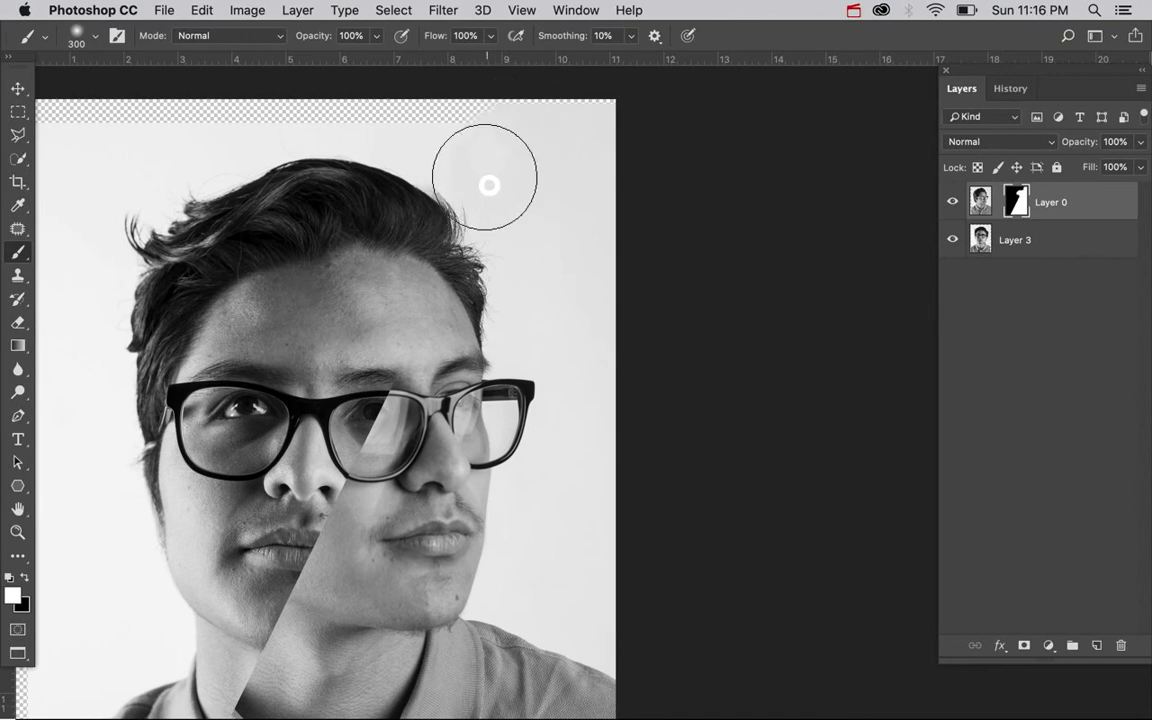
mouse_move(489, 184)
left_mouse_down()
mouse_move(442, 180)
mouse_move(401, 147)
mouse_move(400, 218)
left_mouse_up()
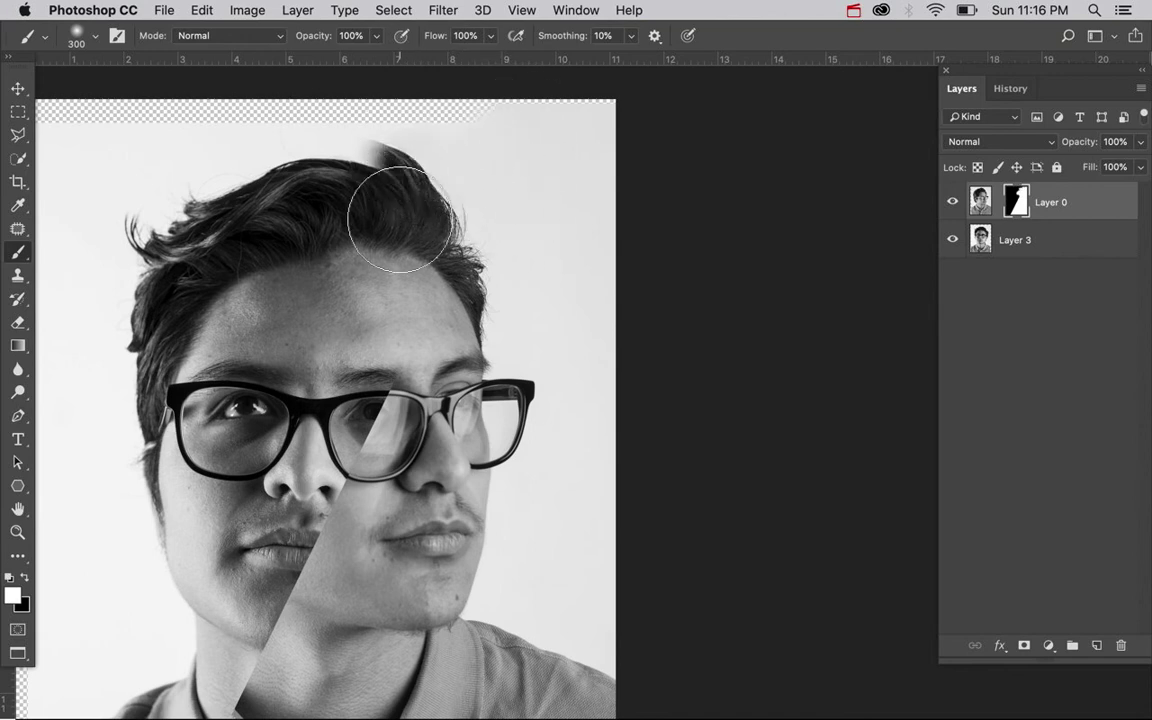
key("x")
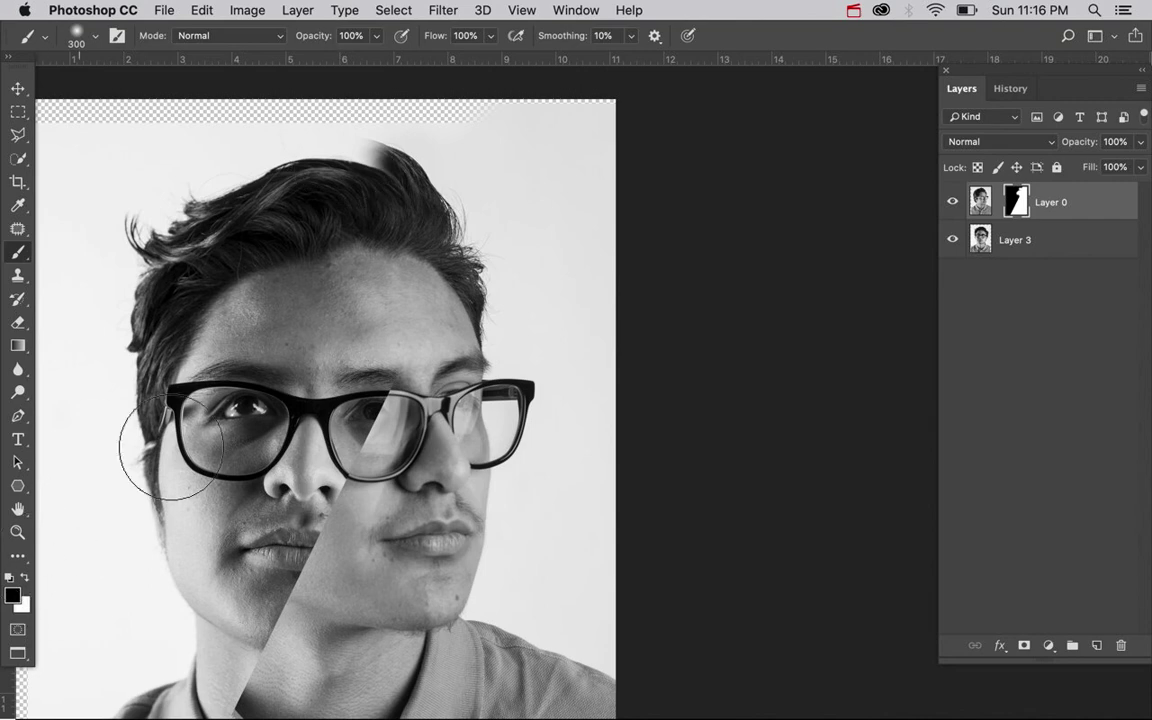
mouse_move(364, 136)
left_mouse_down()
mouse_move(396, 140)
mouse_move(375, 123)
mouse_move(422, 148)
mouse_move(384, 132)
left_mouse_up()
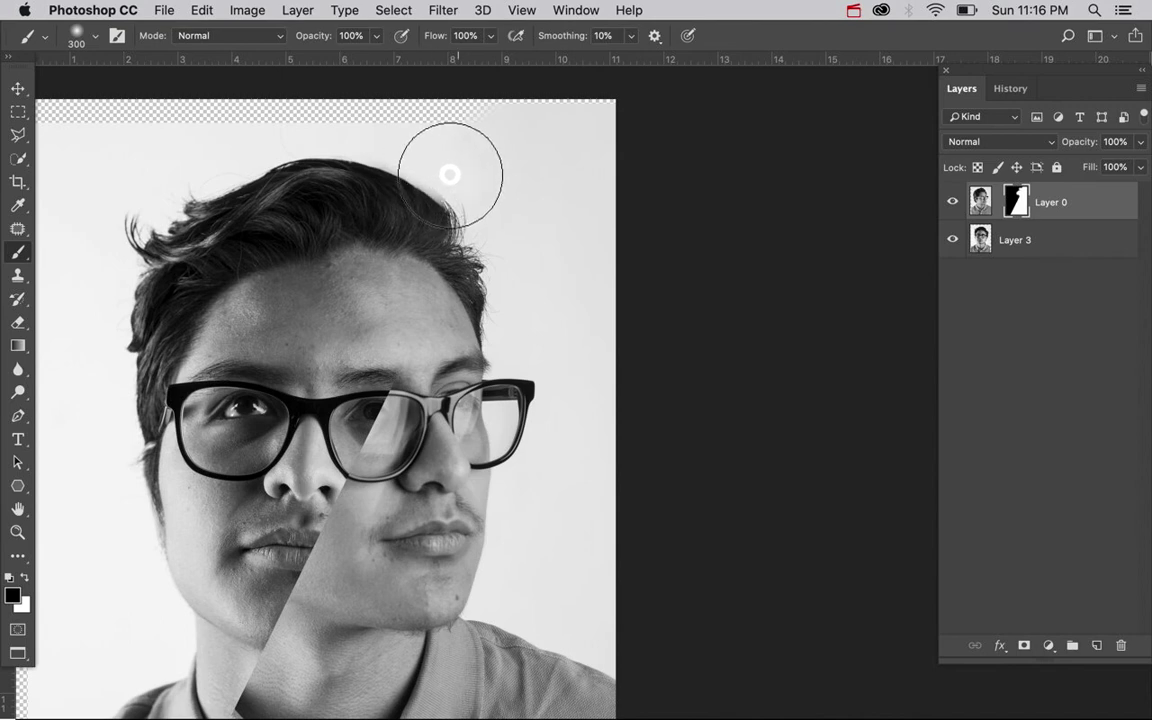
left_click_drag(450, 175, 465, 190)
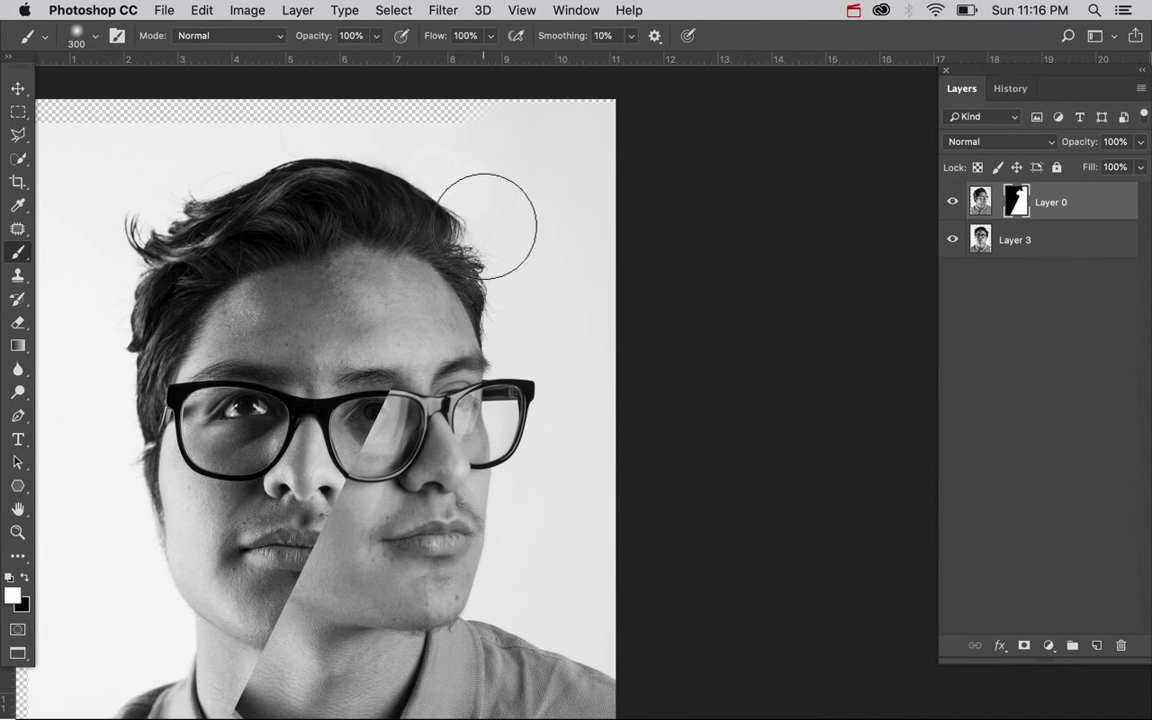
left_click_drag(483, 234, 478, 216)
key("x")
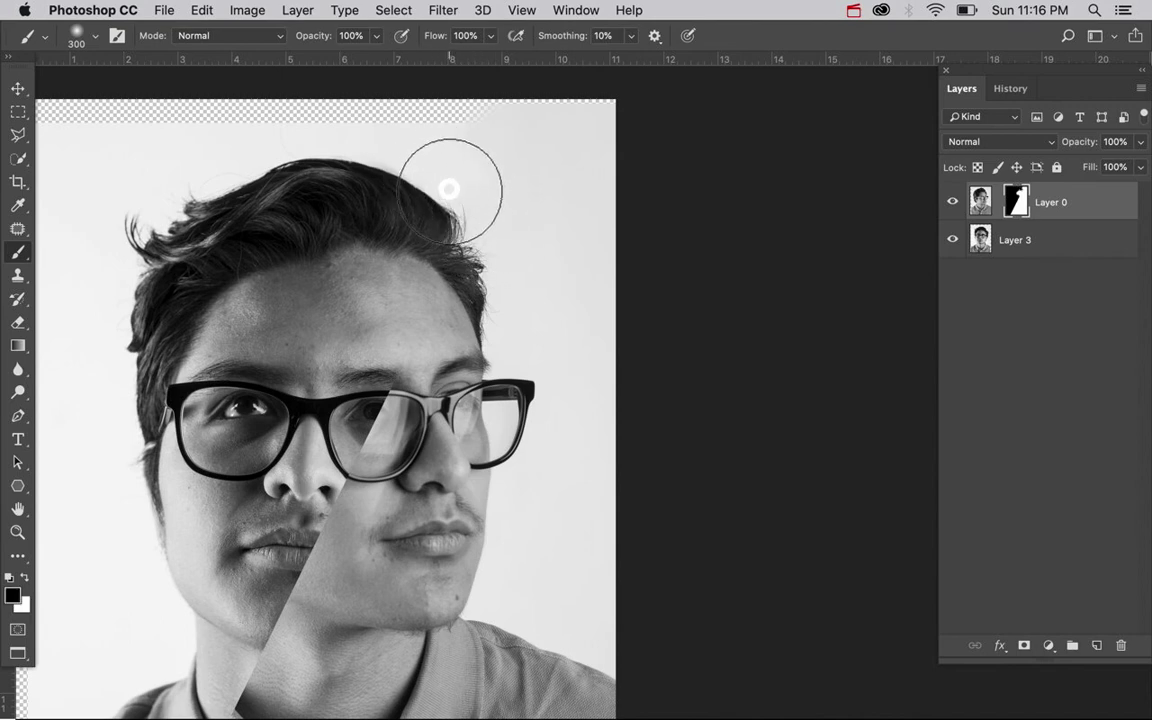
Blend the collar, shirt and neck below the chin with white and black strokes on Layer 0's mask
scroll(506, 301, "down", 5)
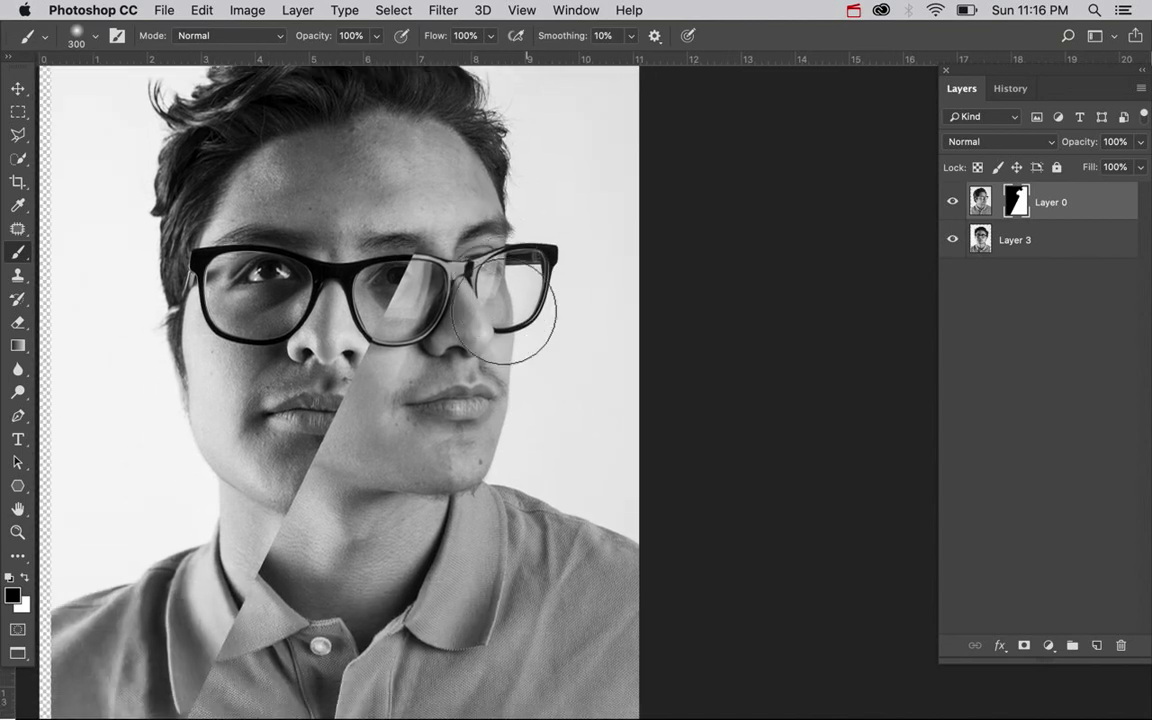
scroll(465, 320, "down", 1)
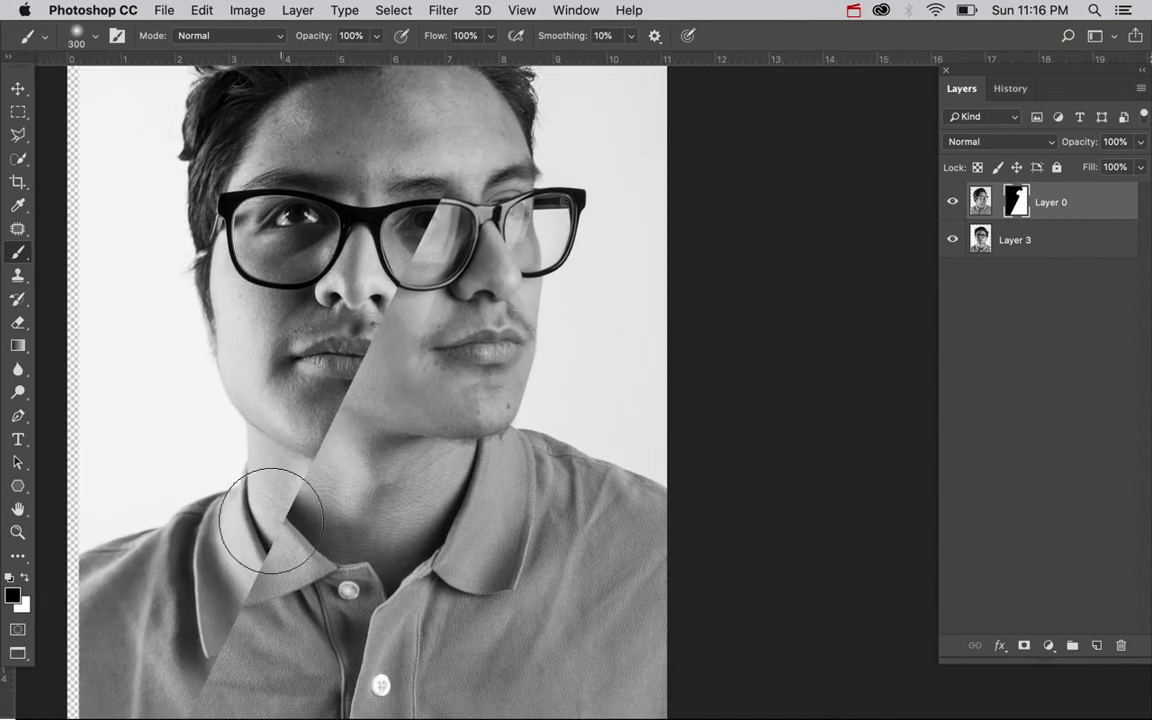
scroll(241, 605, "down", 3)
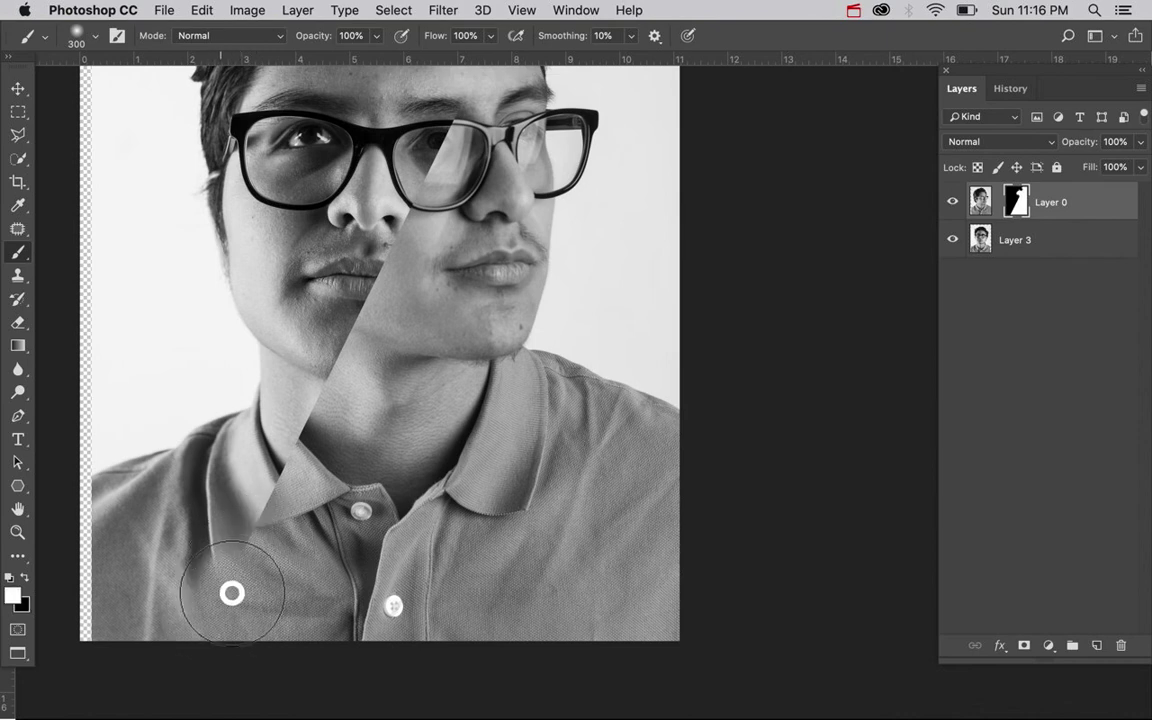
key("x")
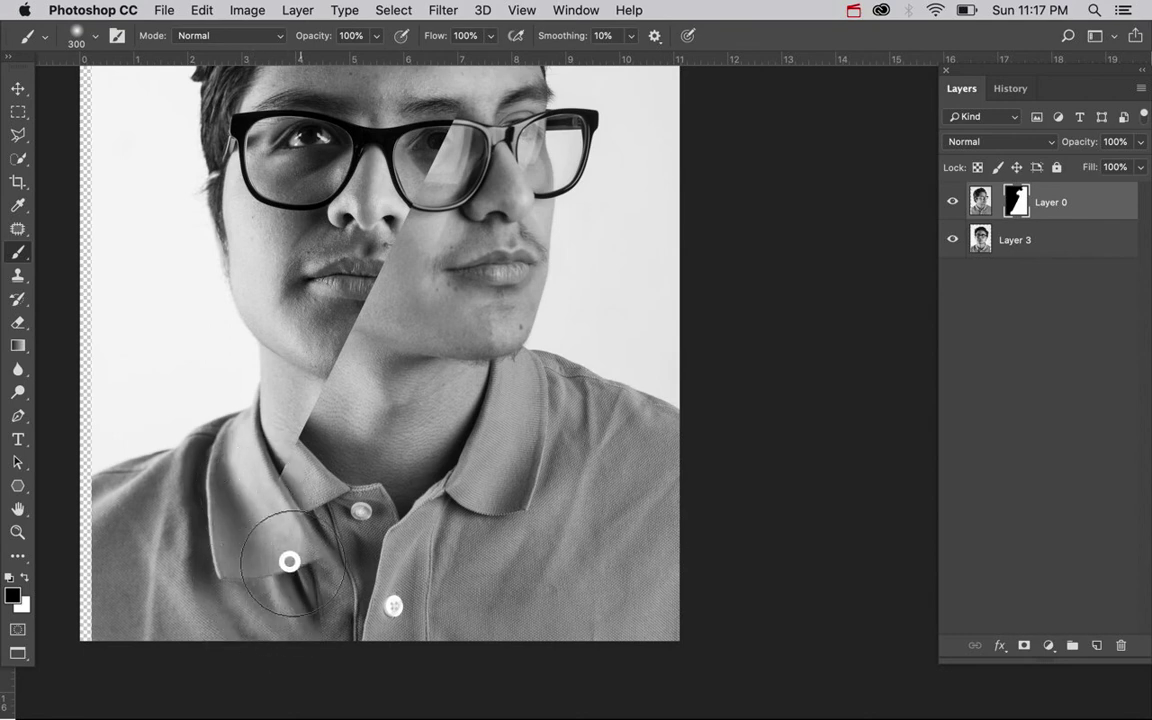
mouse_move(289, 562)
left_mouse_down()
mouse_move(316, 528)
mouse_move(324, 573)
mouse_move(299, 557)
mouse_move(364, 475)
mouse_move(369, 499)
mouse_move(361, 529)
mouse_move(301, 485)
mouse_move(296, 463)
mouse_move(303, 456)
mouse_move(309, 482)
mouse_move(311, 454)
mouse_move(299, 424)
mouse_move(315, 412)
mouse_move(321, 422)
mouse_move(314, 407)
mouse_move(352, 483)
mouse_move(337, 452)
mouse_move(329, 477)
mouse_move(312, 399)
mouse_move(324, 402)
mouse_move(309, 499)
left_mouse_up()
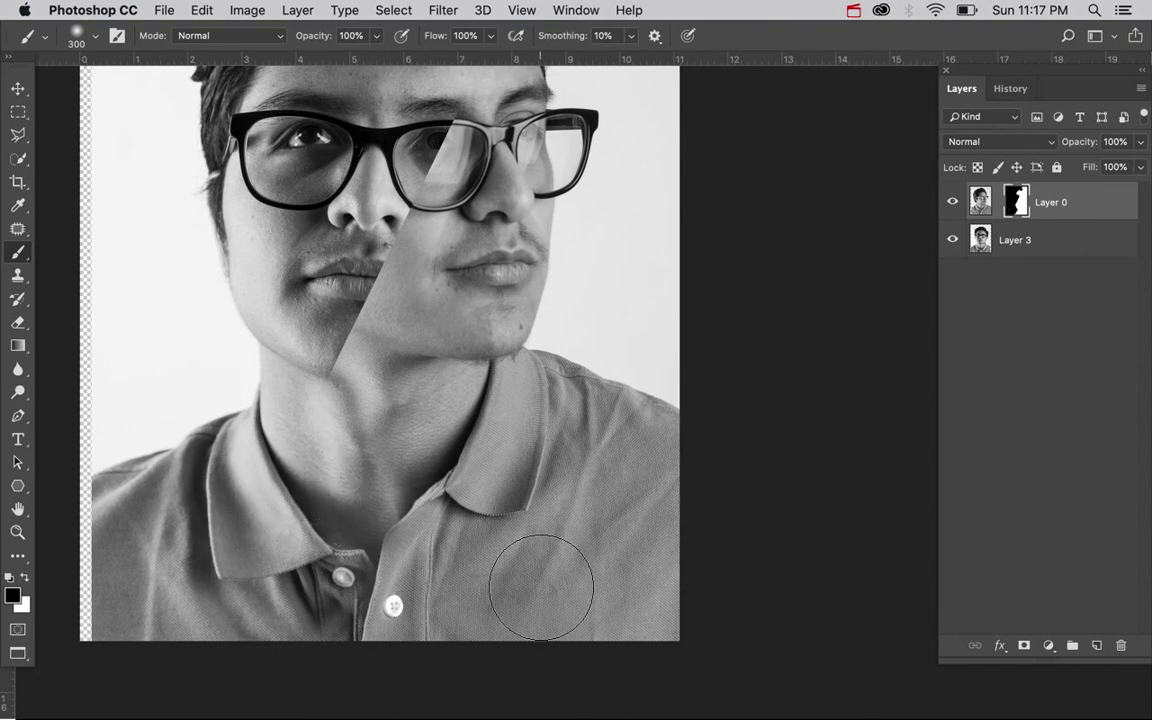
key("super+minus")
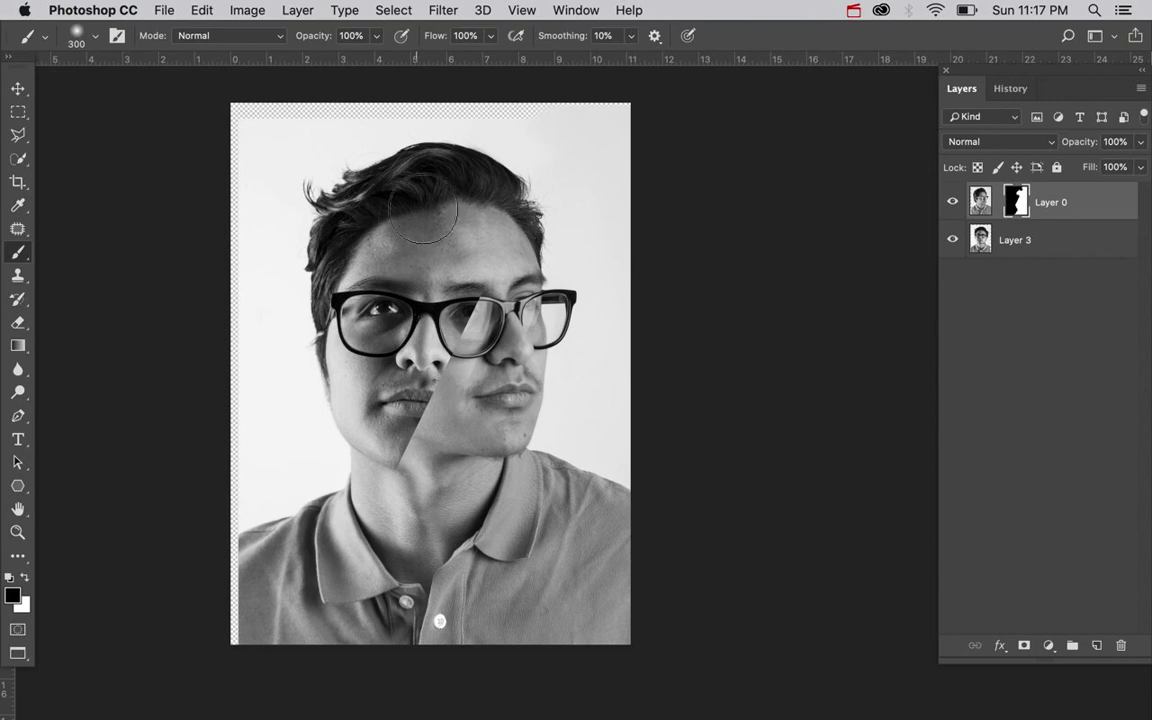
key("super+z")
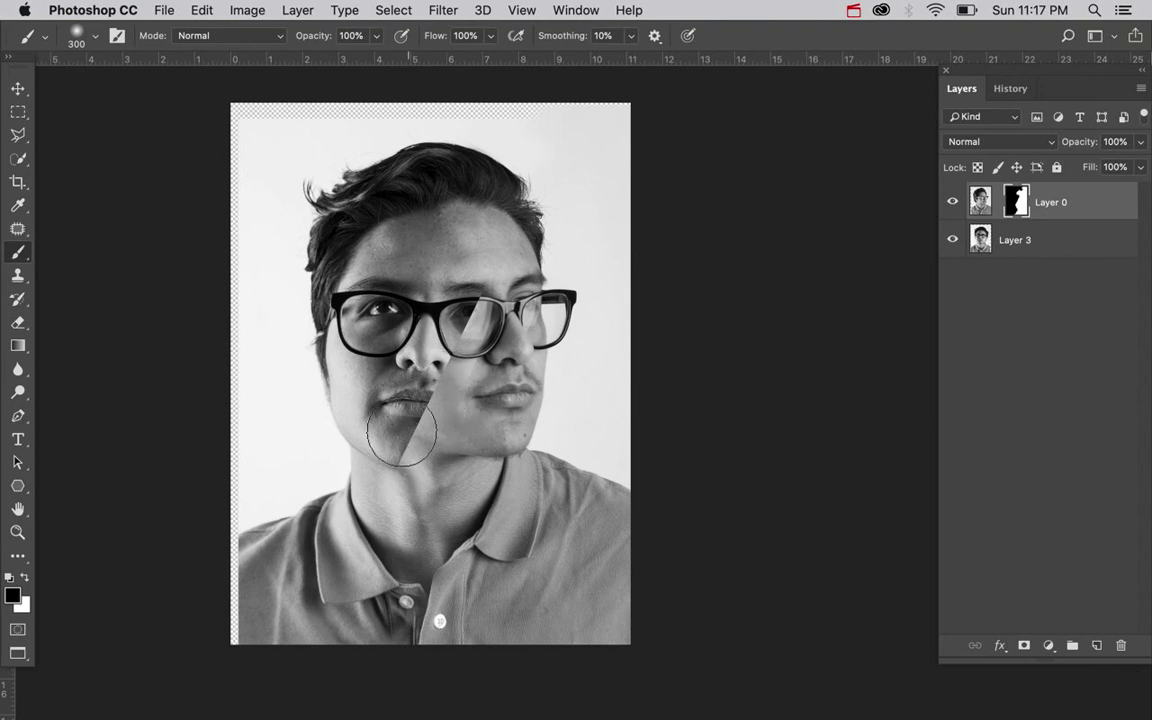
mouse_move(402, 432)
left_mouse_down()
mouse_move(379, 455)
mouse_move(393, 480)
mouse_move(384, 505)
mouse_move(395, 568)
left_mouse_up()
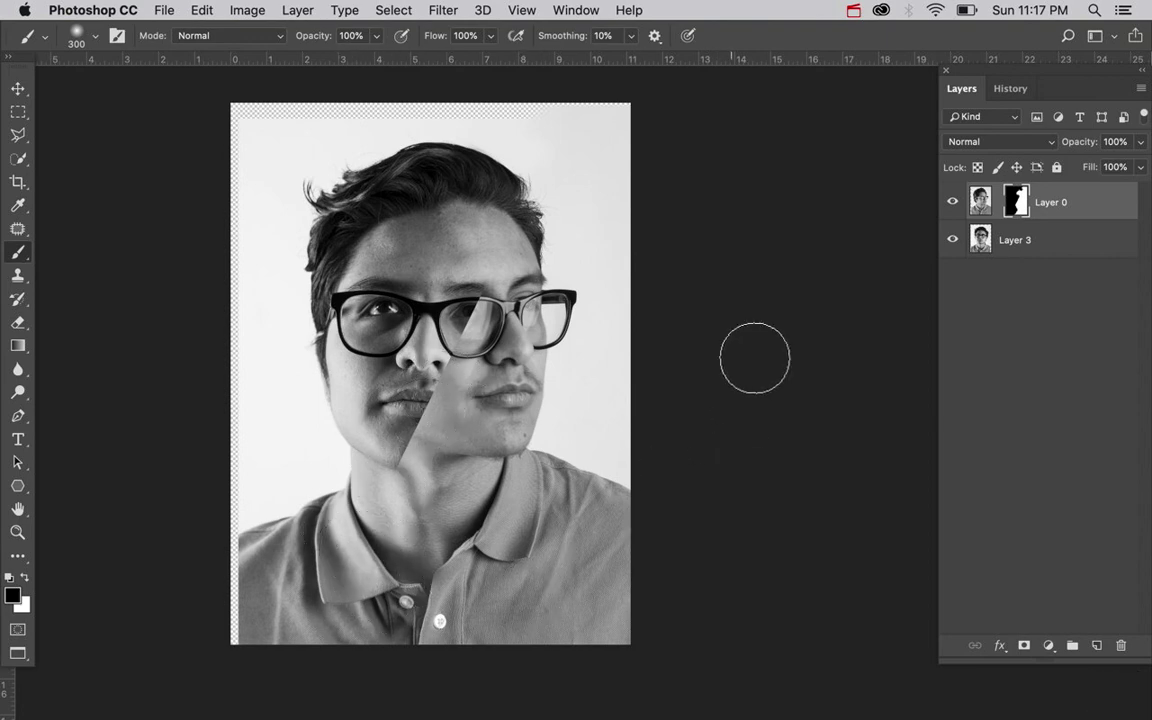
Toggle Layer 0's visibility repeatedly to compare the blended portrait with the Layer 3 portrait alone, ending with it shown
left_click(953, 203)
left_click(953, 203)
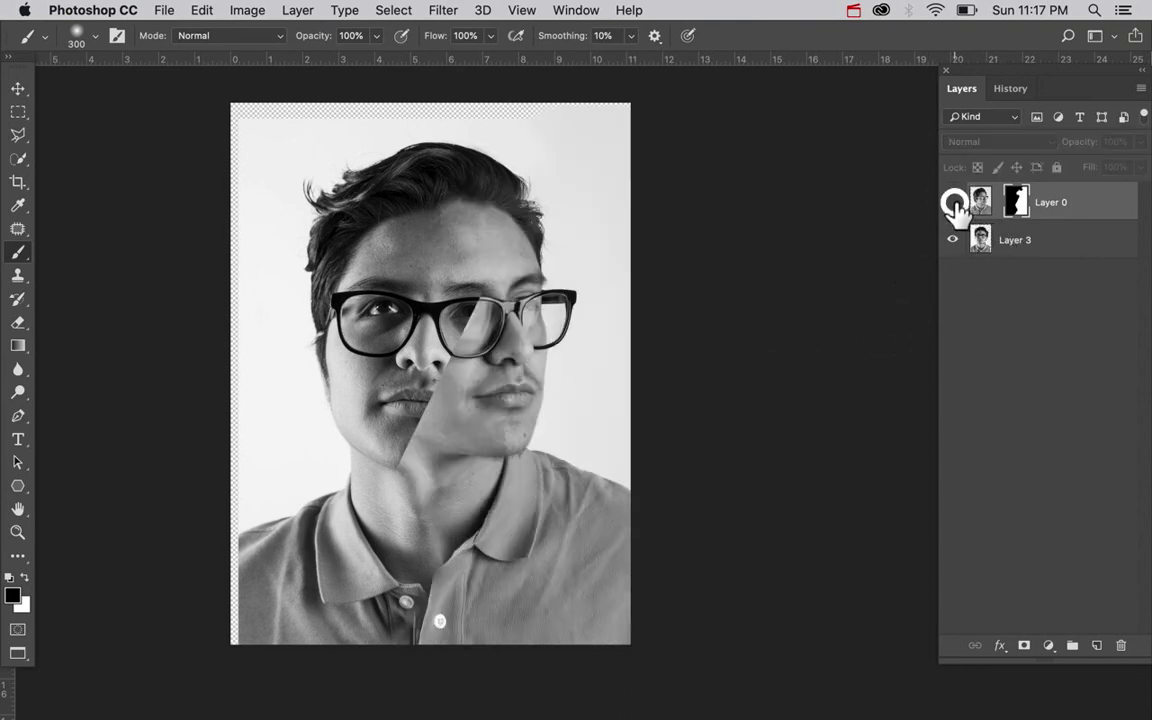
left_click(953, 203)
left_click(953, 203)
left_click(953, 203)
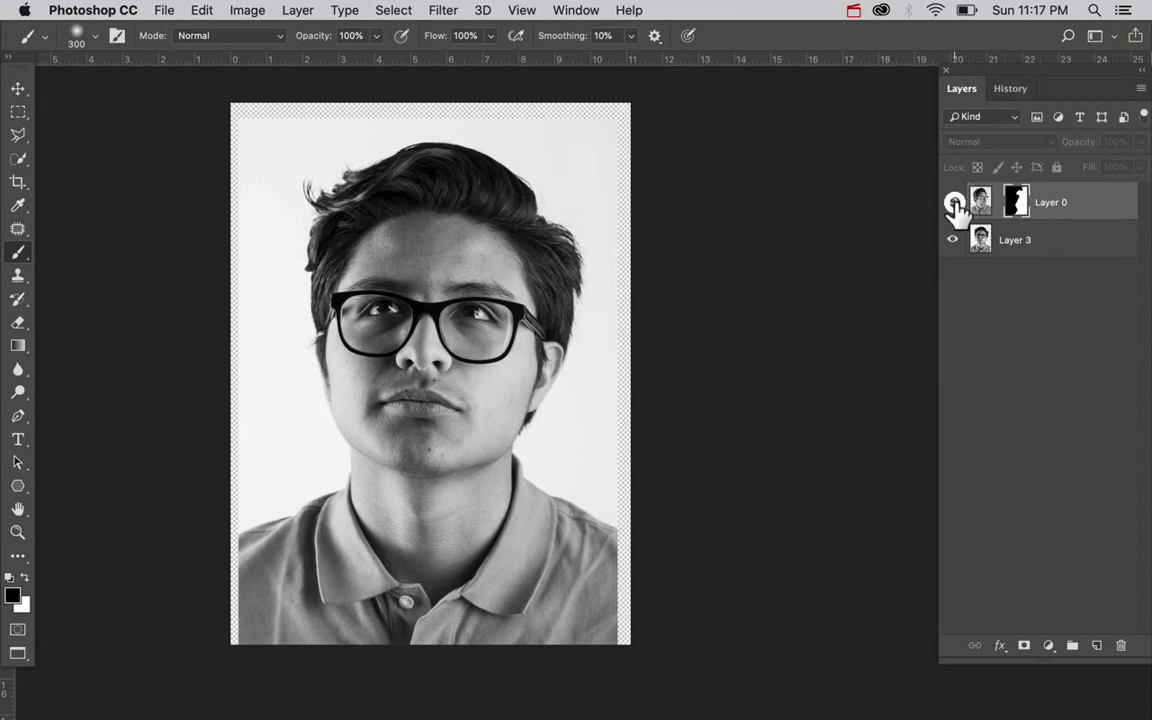
left_click(953, 203)
left_click(953, 203)
left_click(953, 203)
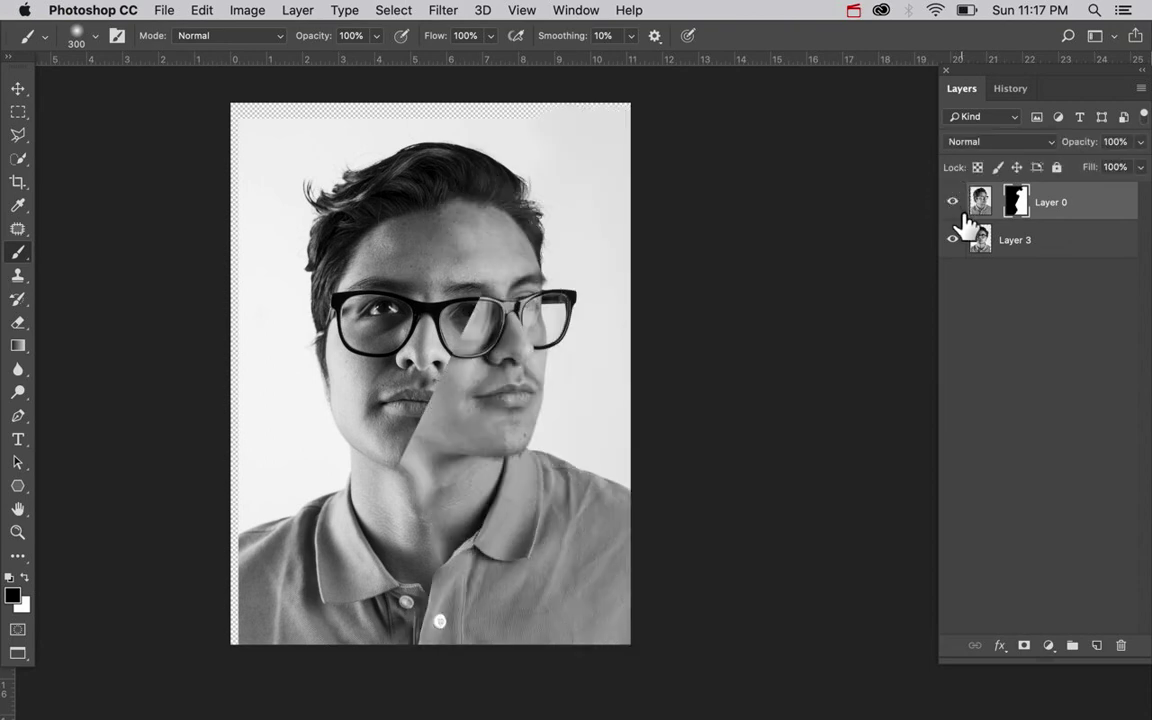
Display Layer 0's mask as a red overlay, inspect its painted edges from hair to shirt, and hide the overlay
left_click(1016, 205, "alt+shift")
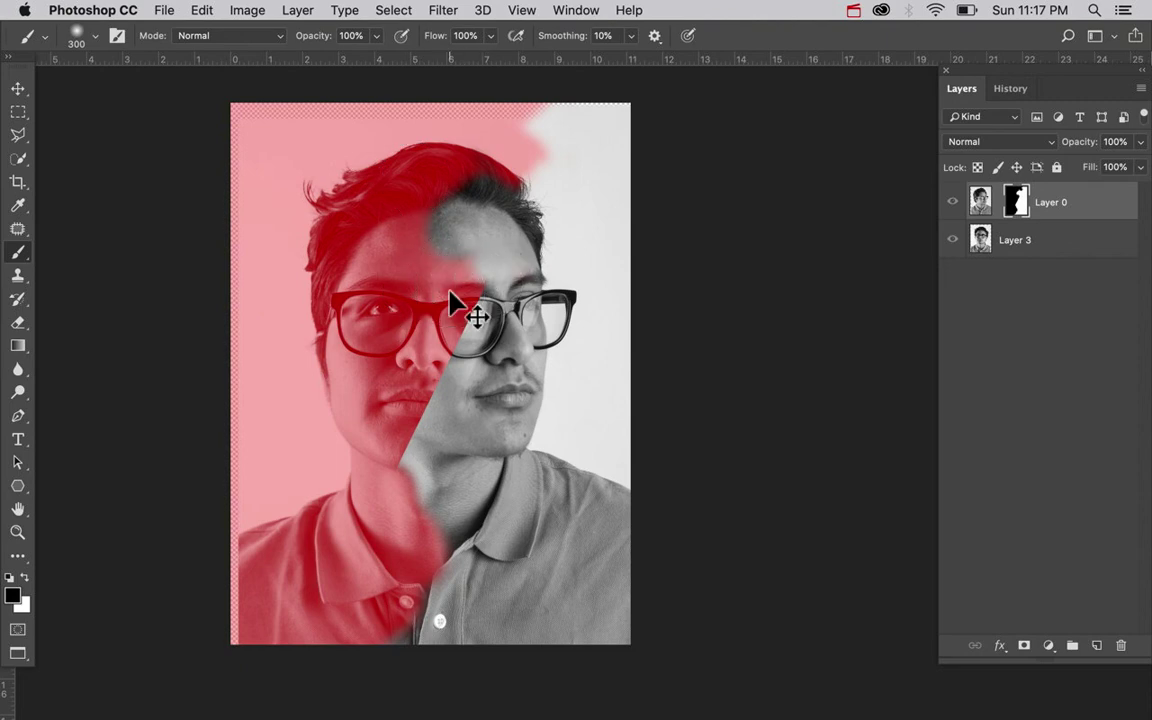
key("super+equal")
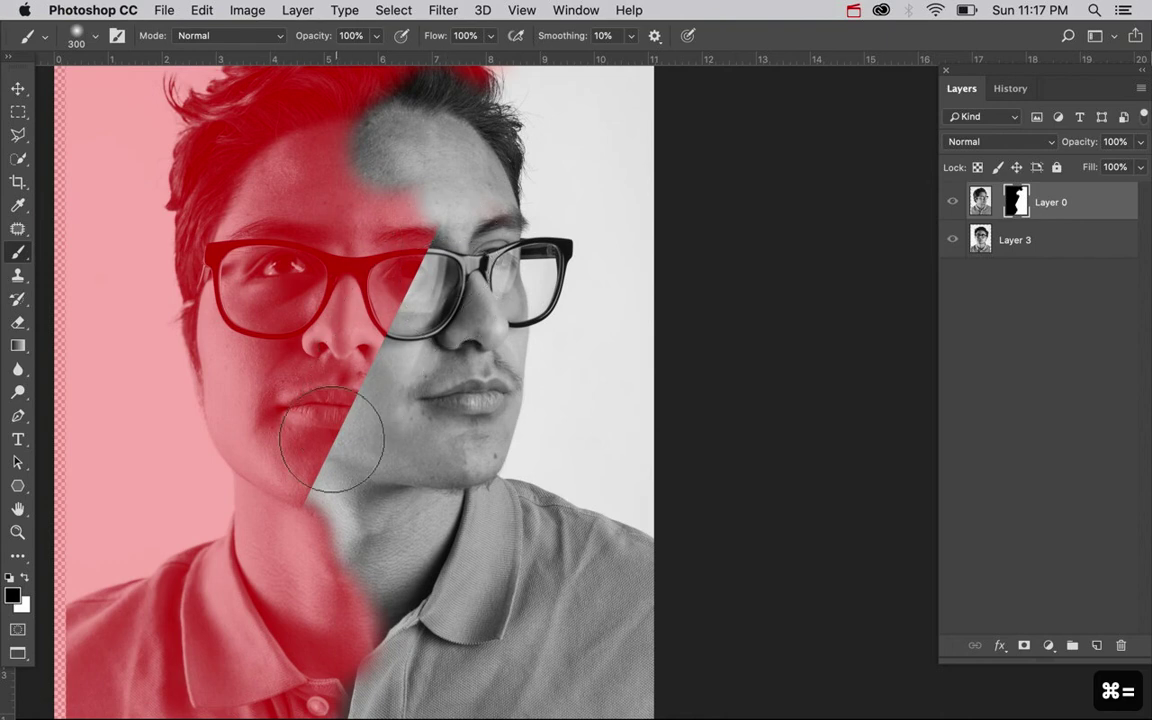
key("super+equal")
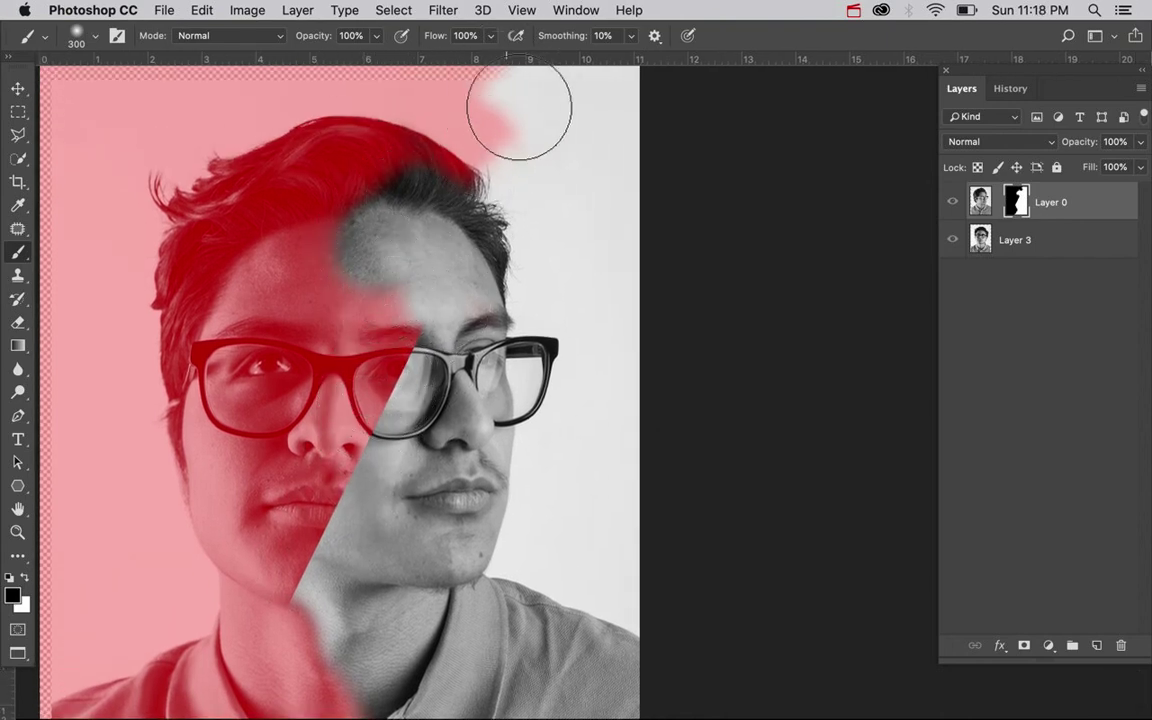
scroll(432, 197, "down", 5)
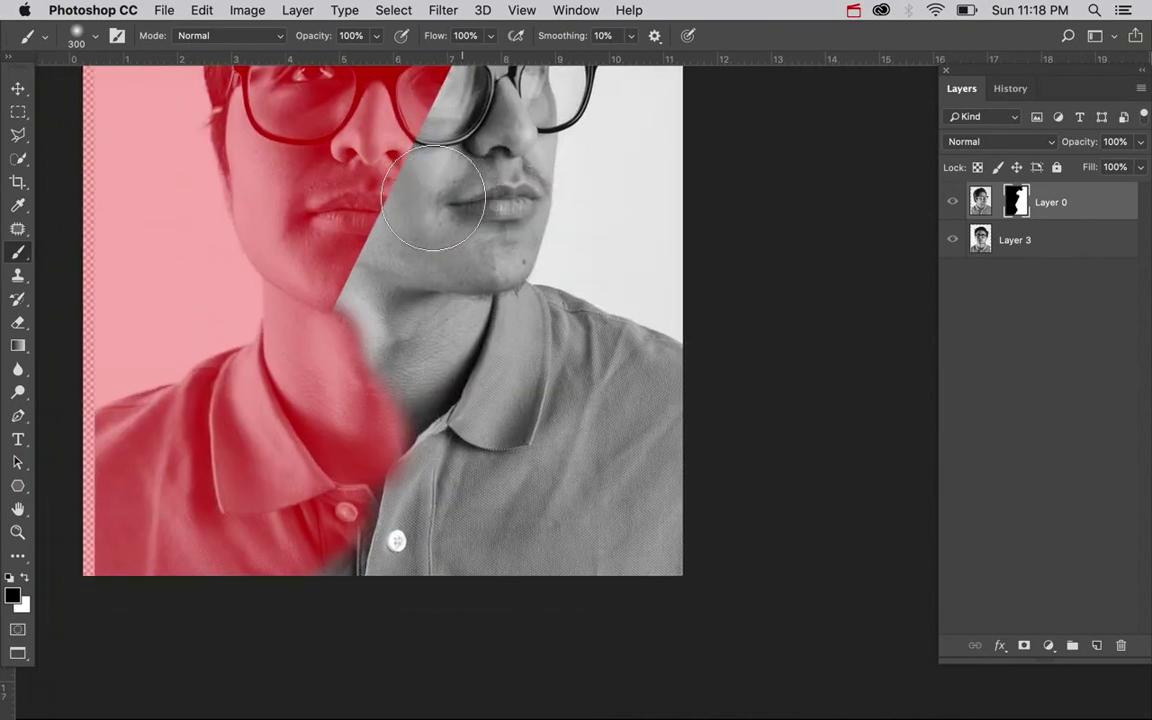
scroll(424, 347, "up", 2)
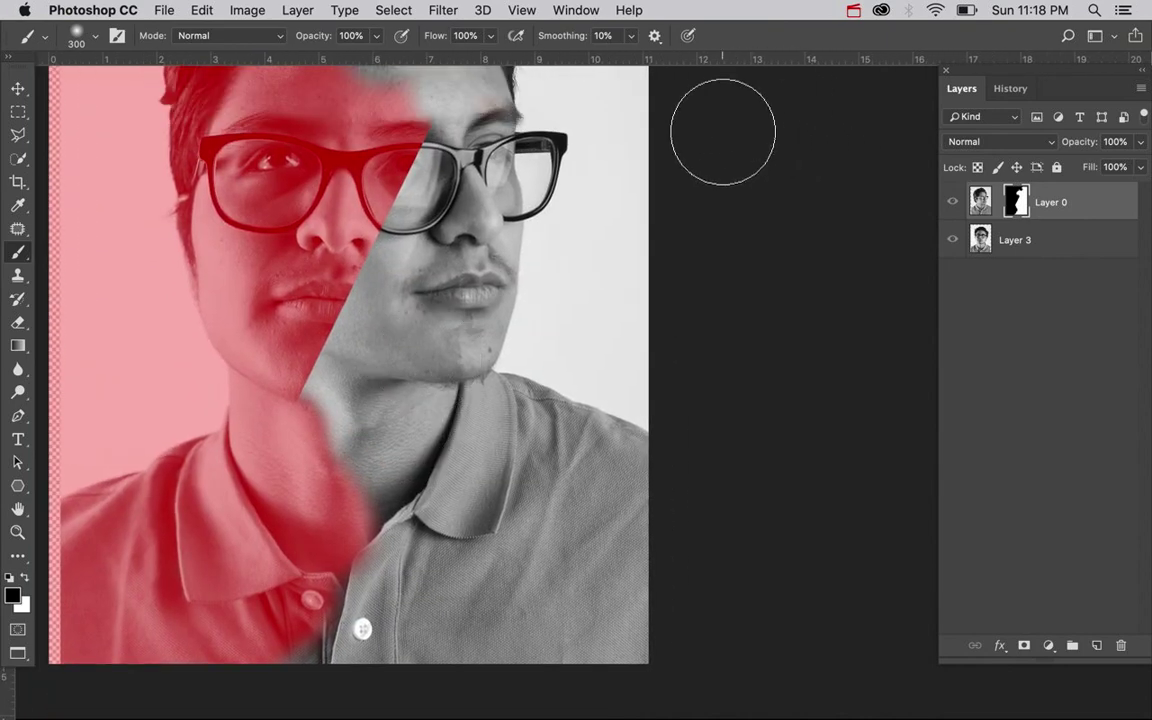
key("super+minus")
scroll(725, 289, "up", 2)
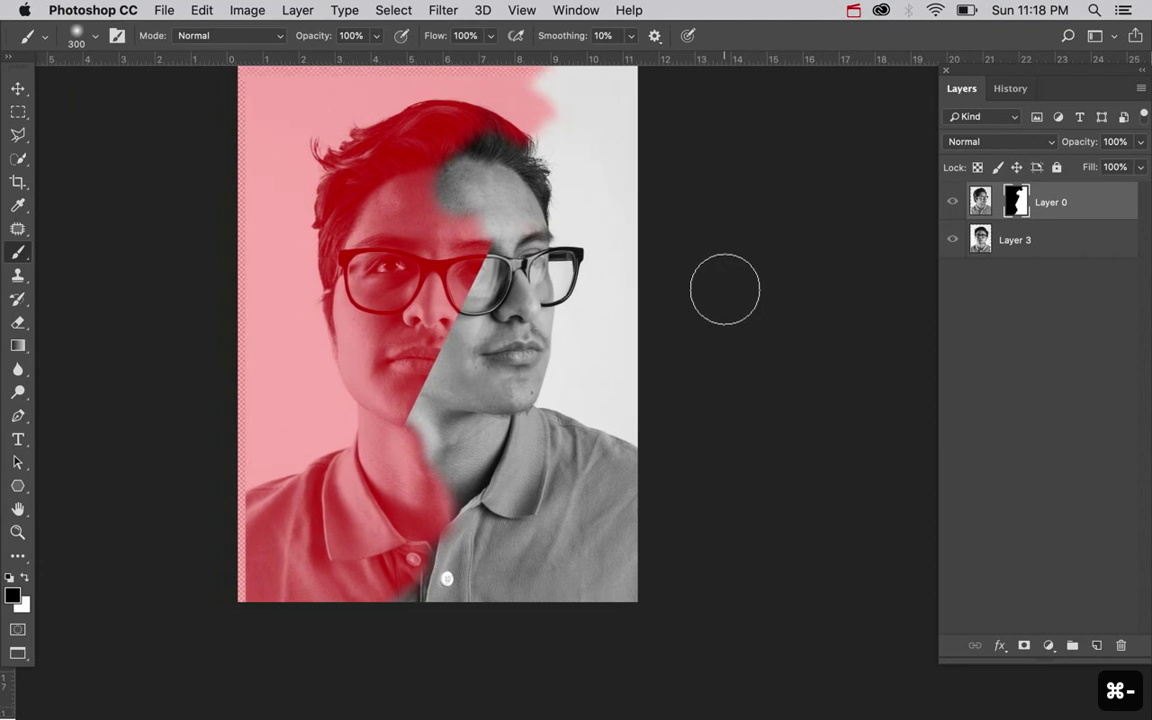
scroll(869, 262, "up", 3)
key("backslash")
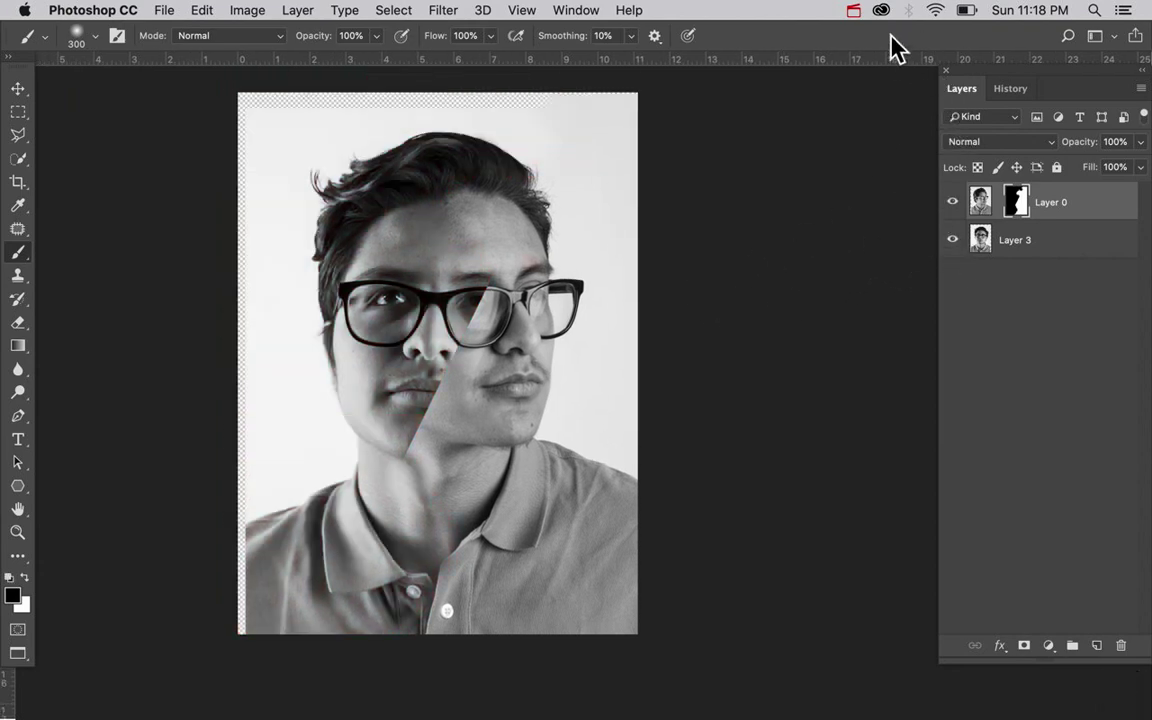
left_click(857, 12)
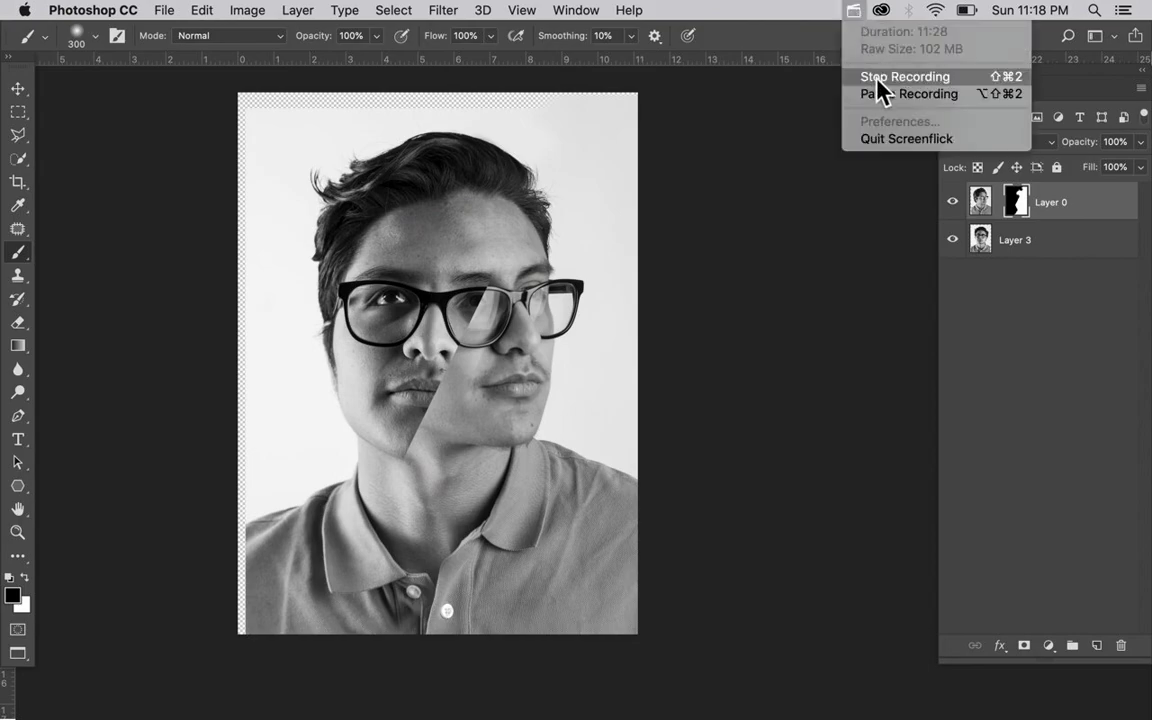